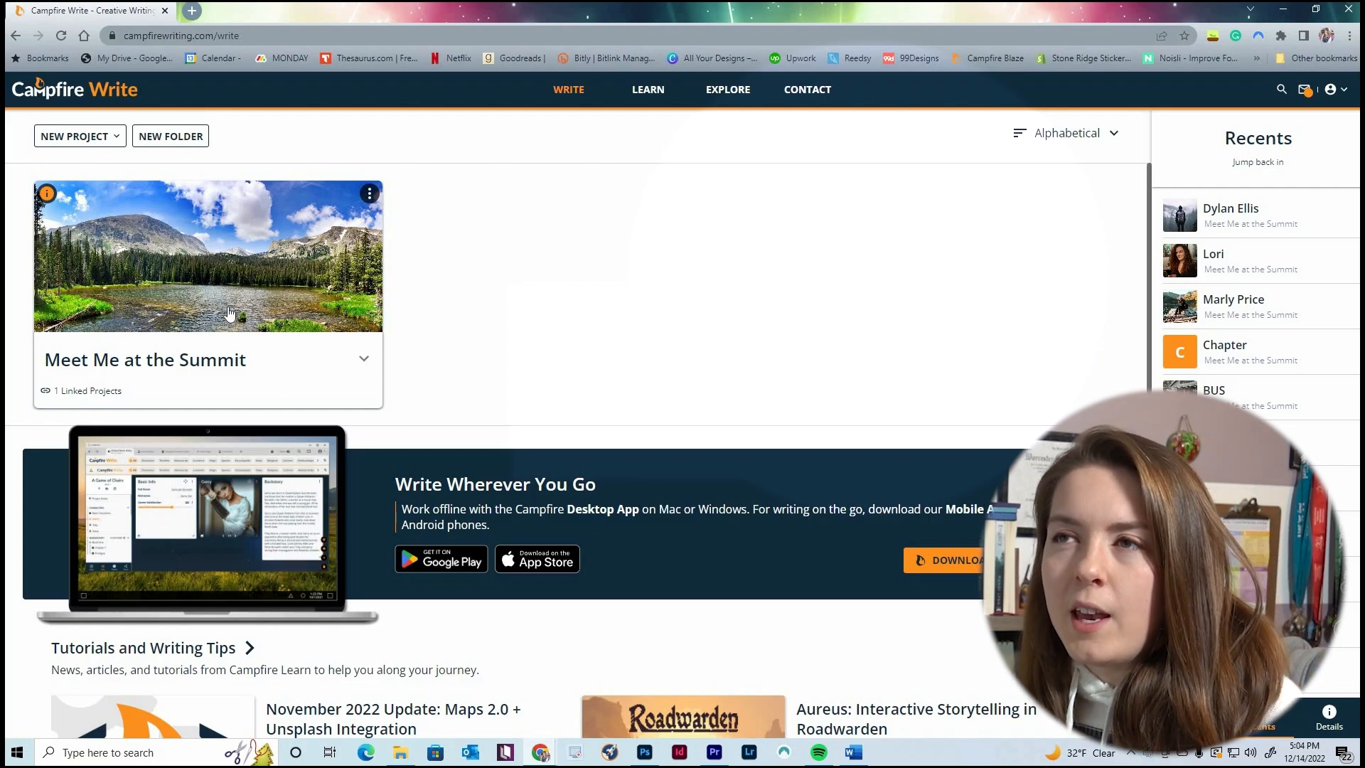
# Open the Meet Me at the Summit project and look through its Characters, Manuscript chapter and Locations sections
pyautogui.click(308, 381)
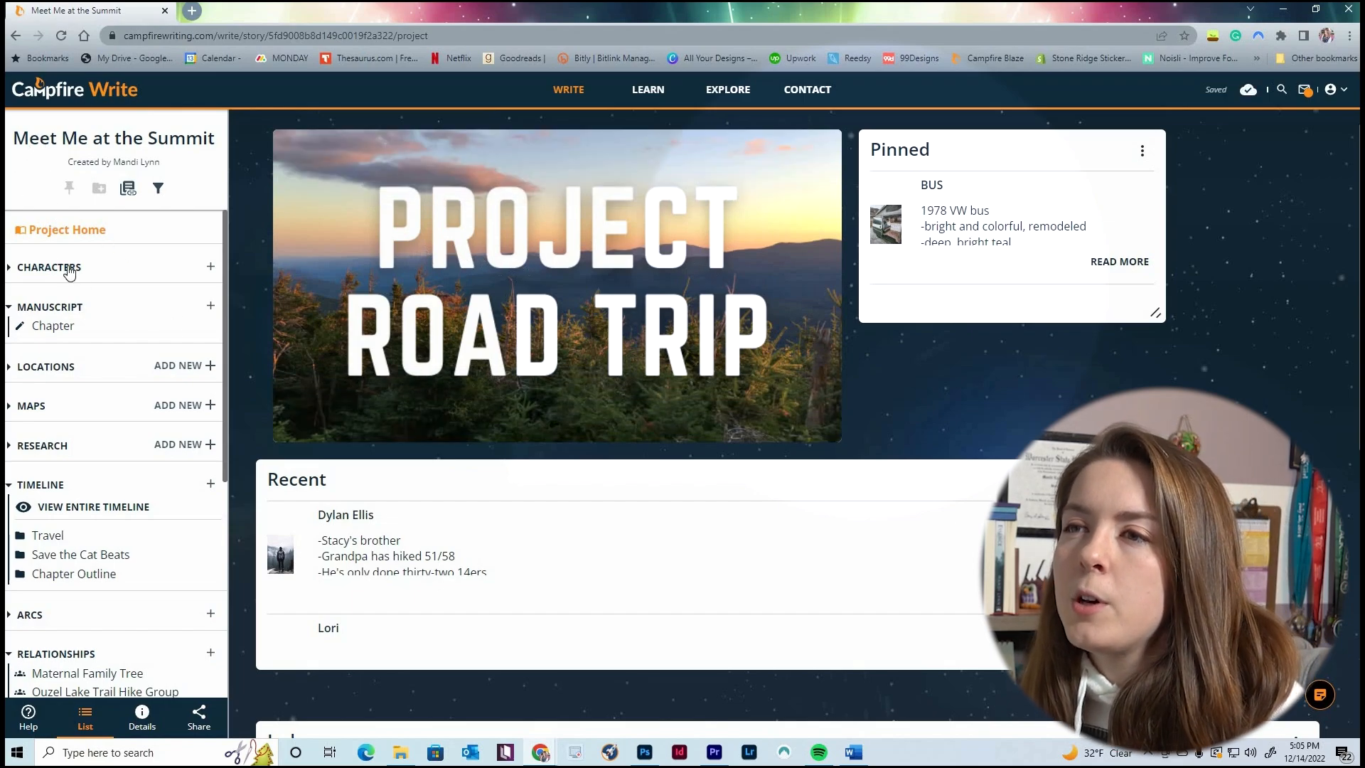
pyautogui.click(12, 269)
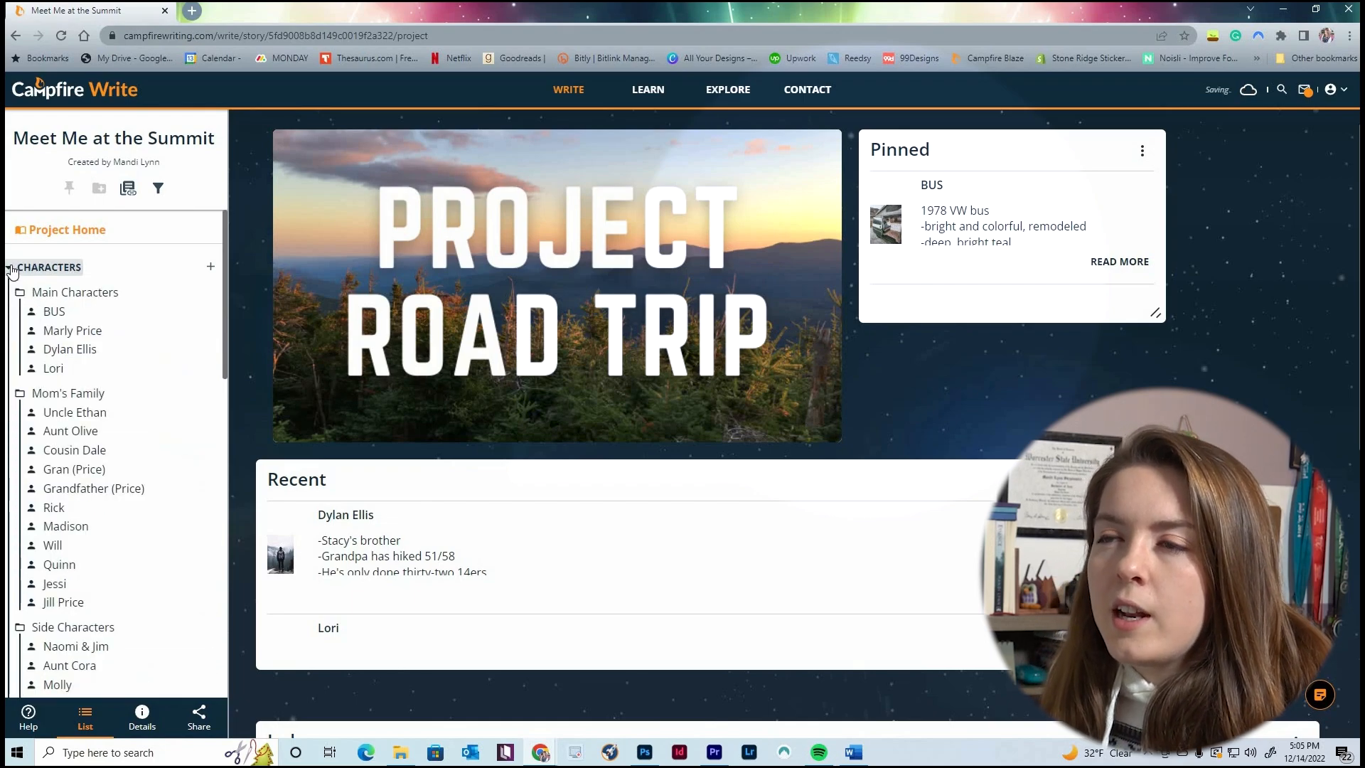
pyautogui.click(11, 269)
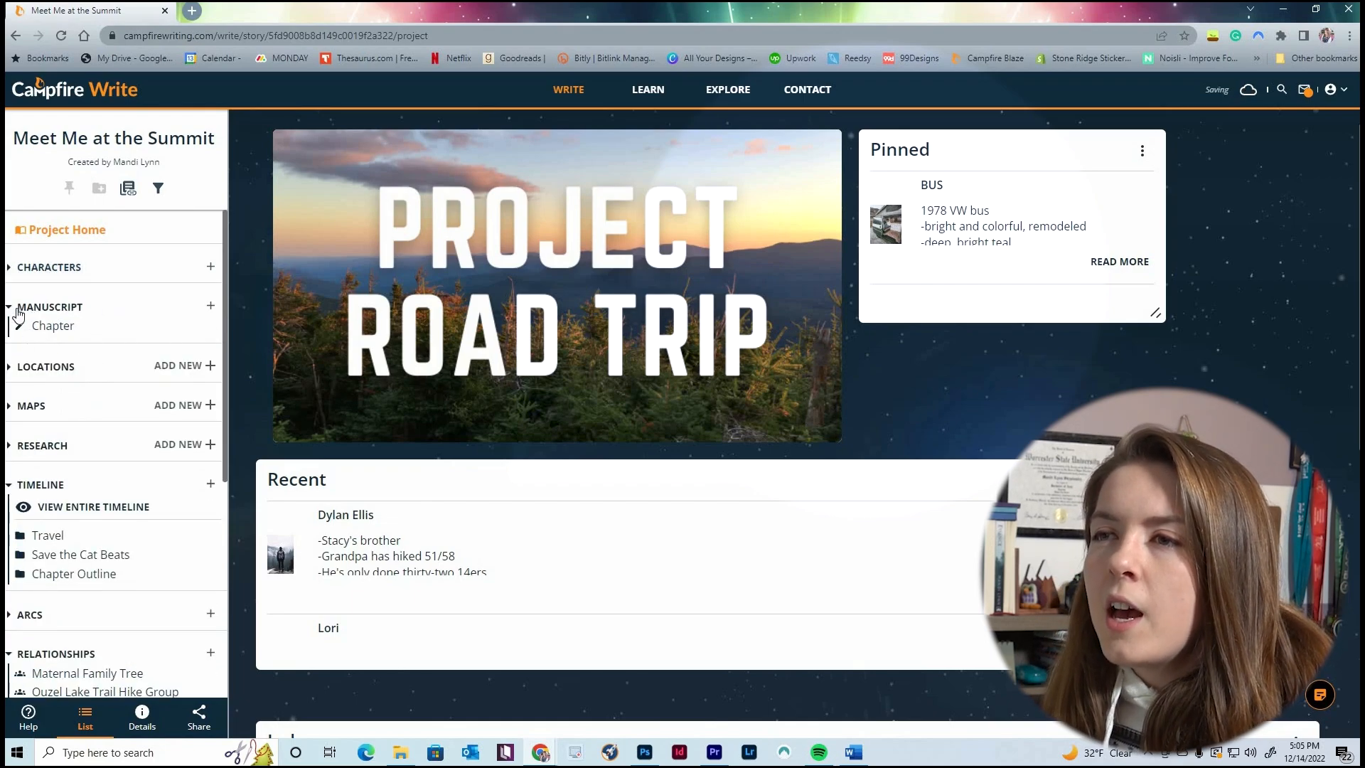
pyautogui.click(44, 327)
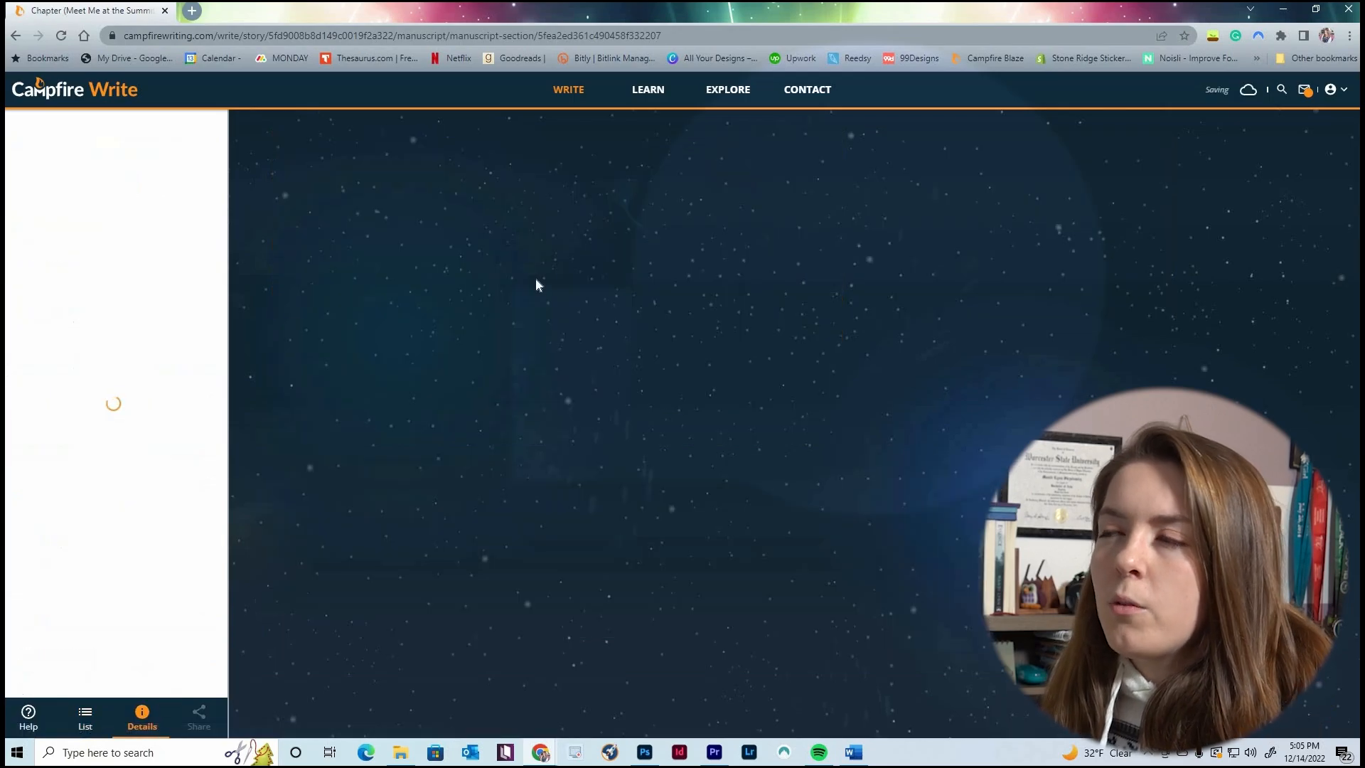
pyautogui.scroll(-10, 832, 369)
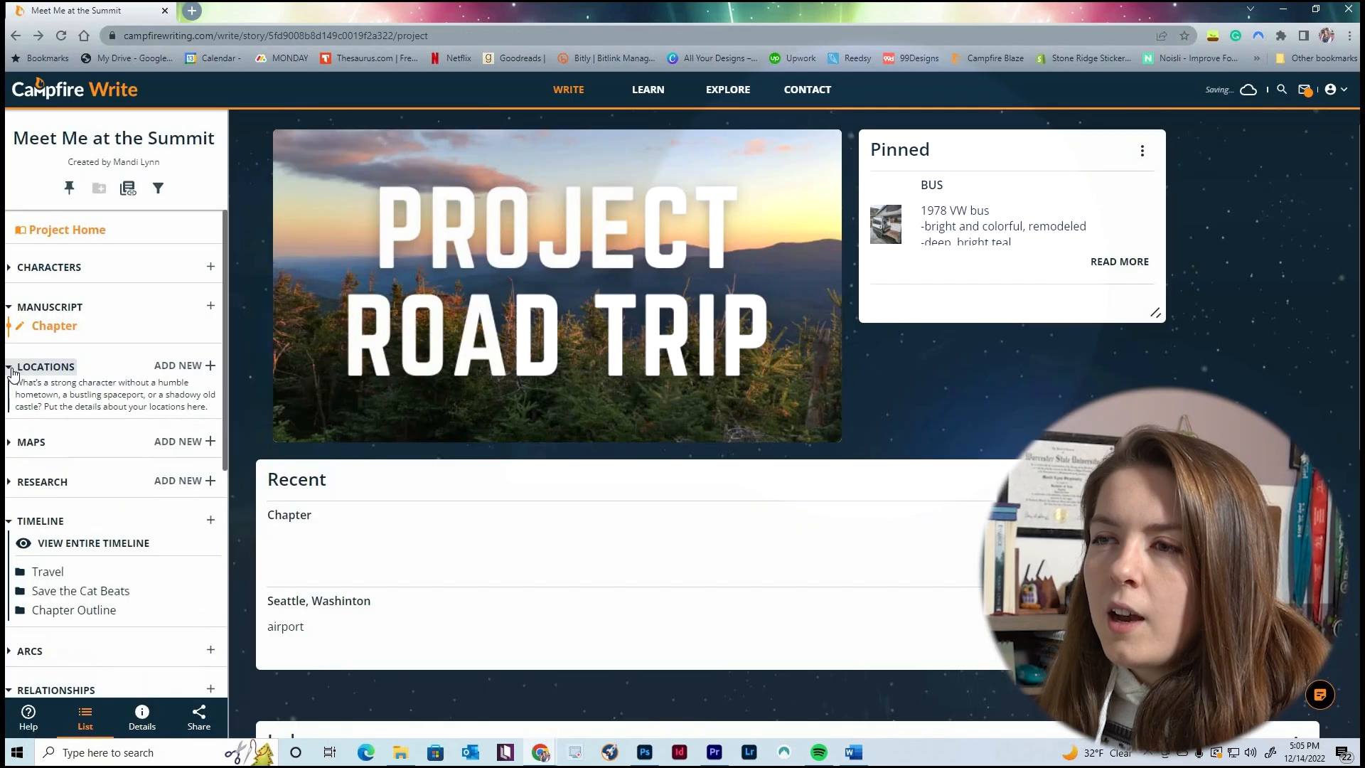
pyautogui.click(13, 368)
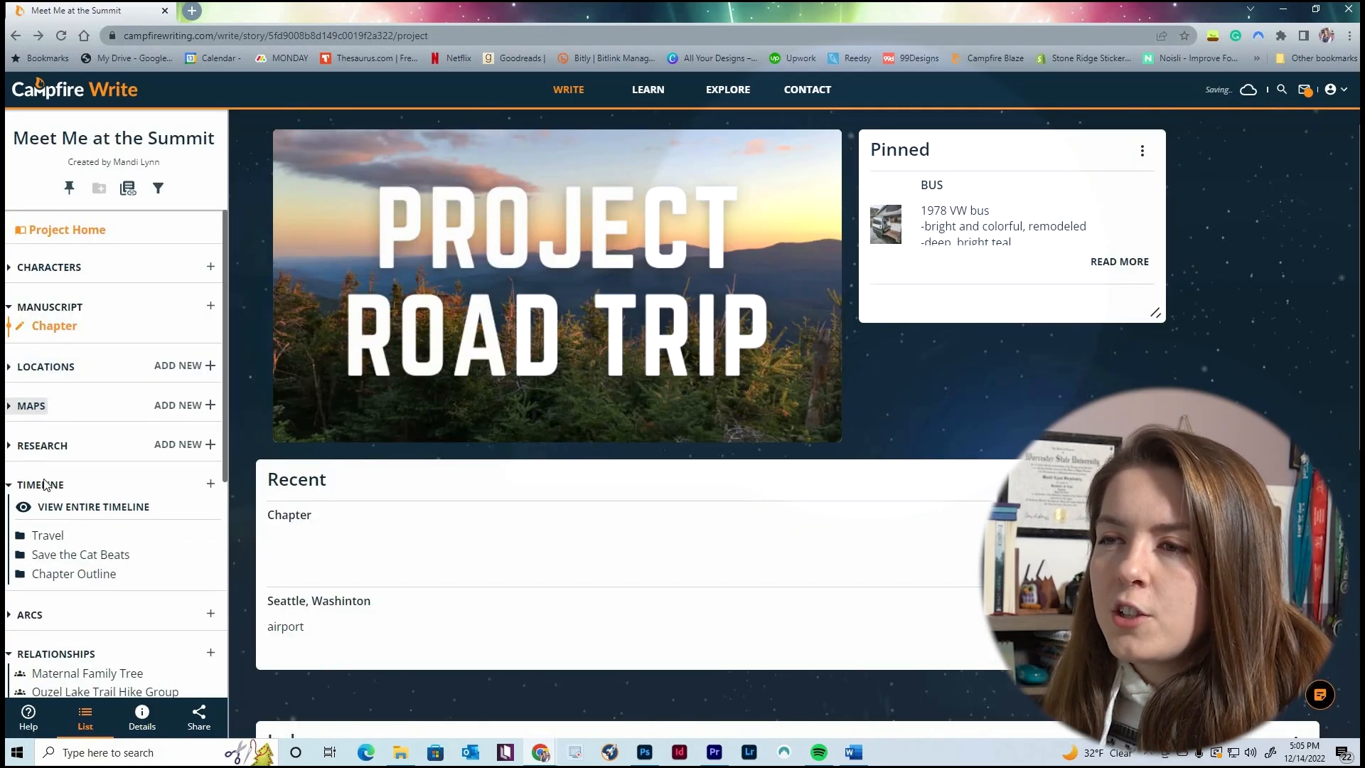
pyautogui.scroll(-2, 64, 446)
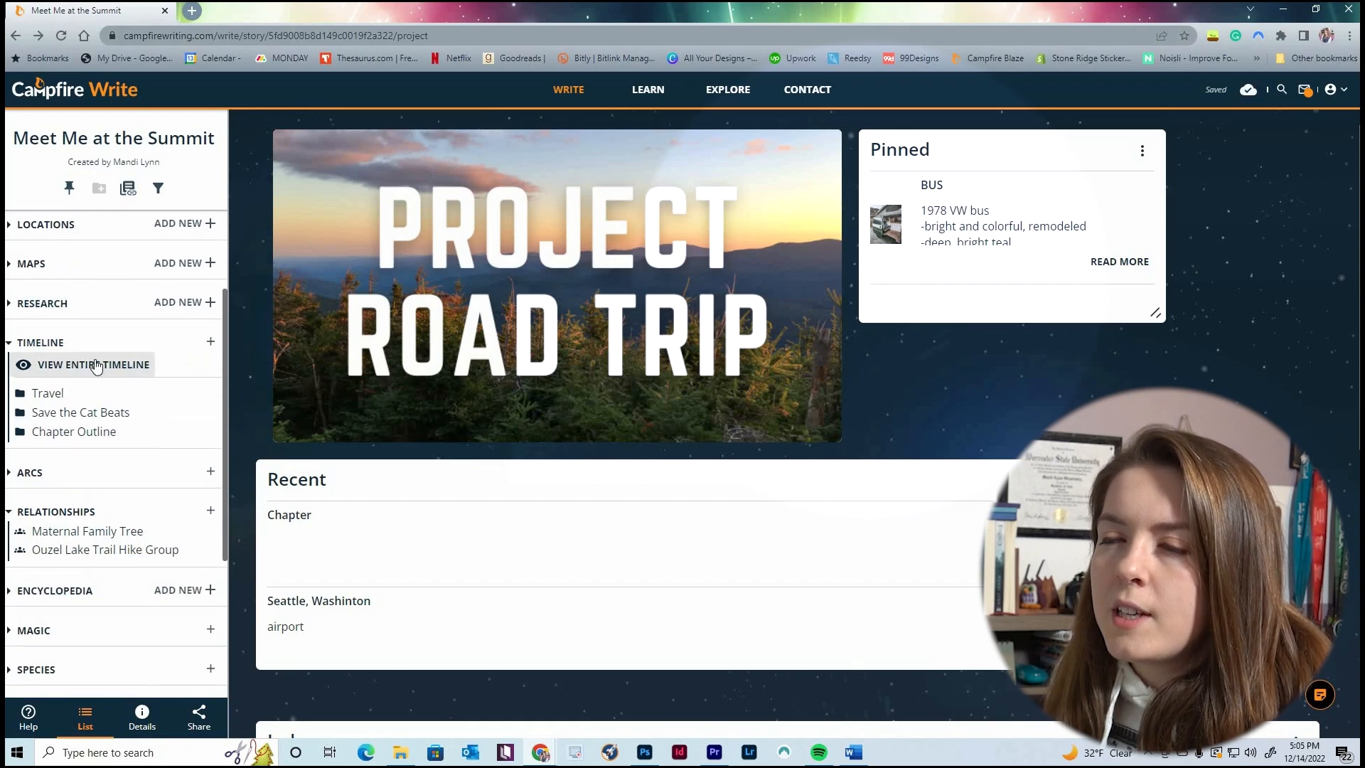
# View the project's entire timeline and its Maternal Family Tree and Ouzel Lake Trail Hike Group relationship webs
pyautogui.click(85, 365)
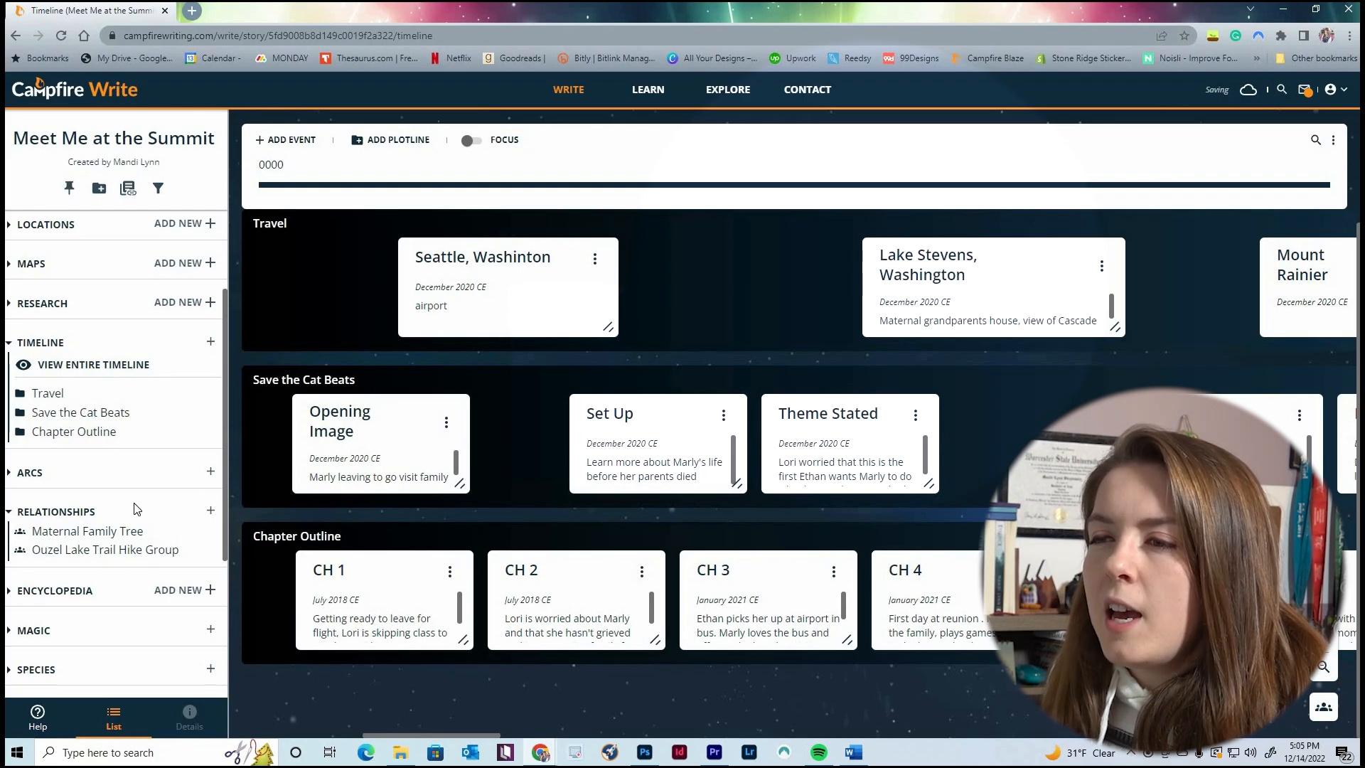
pyautogui.click(51, 538)
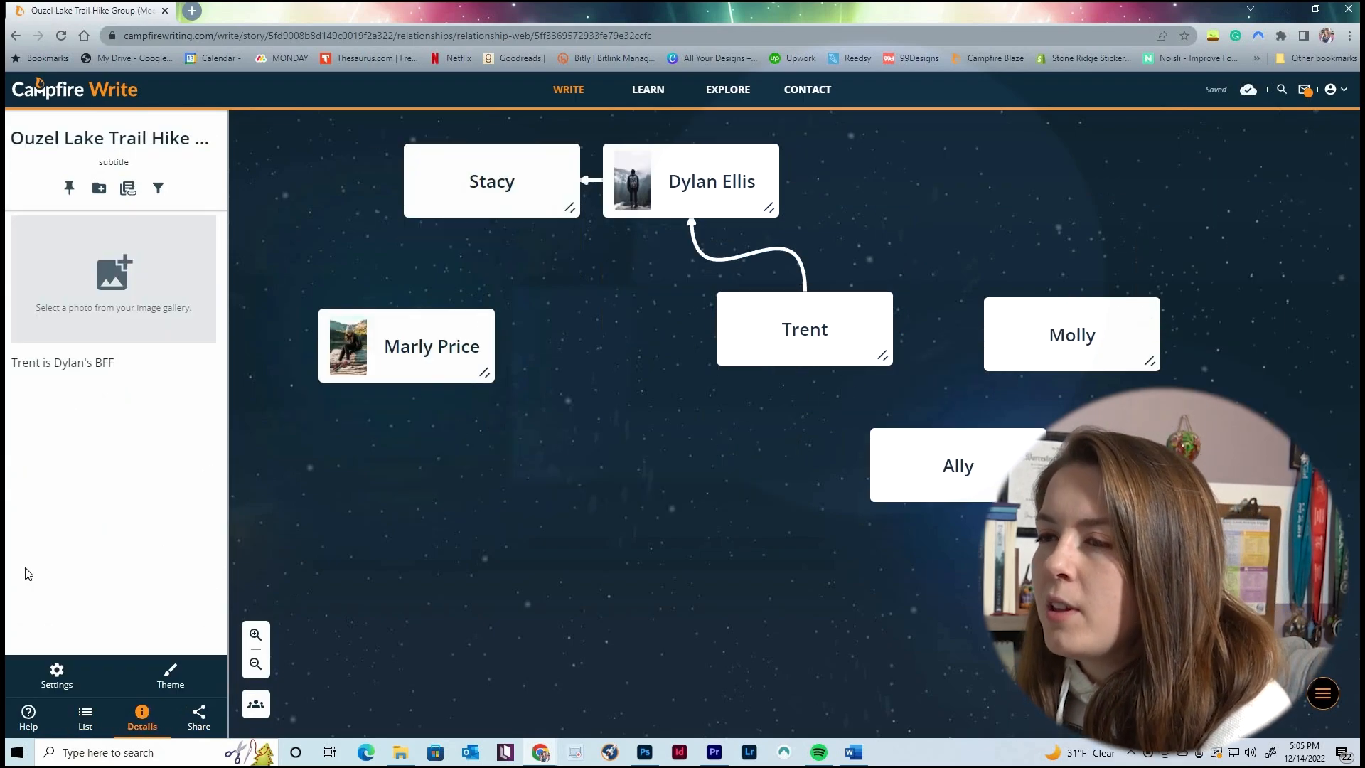
pyautogui.click(86, 715)
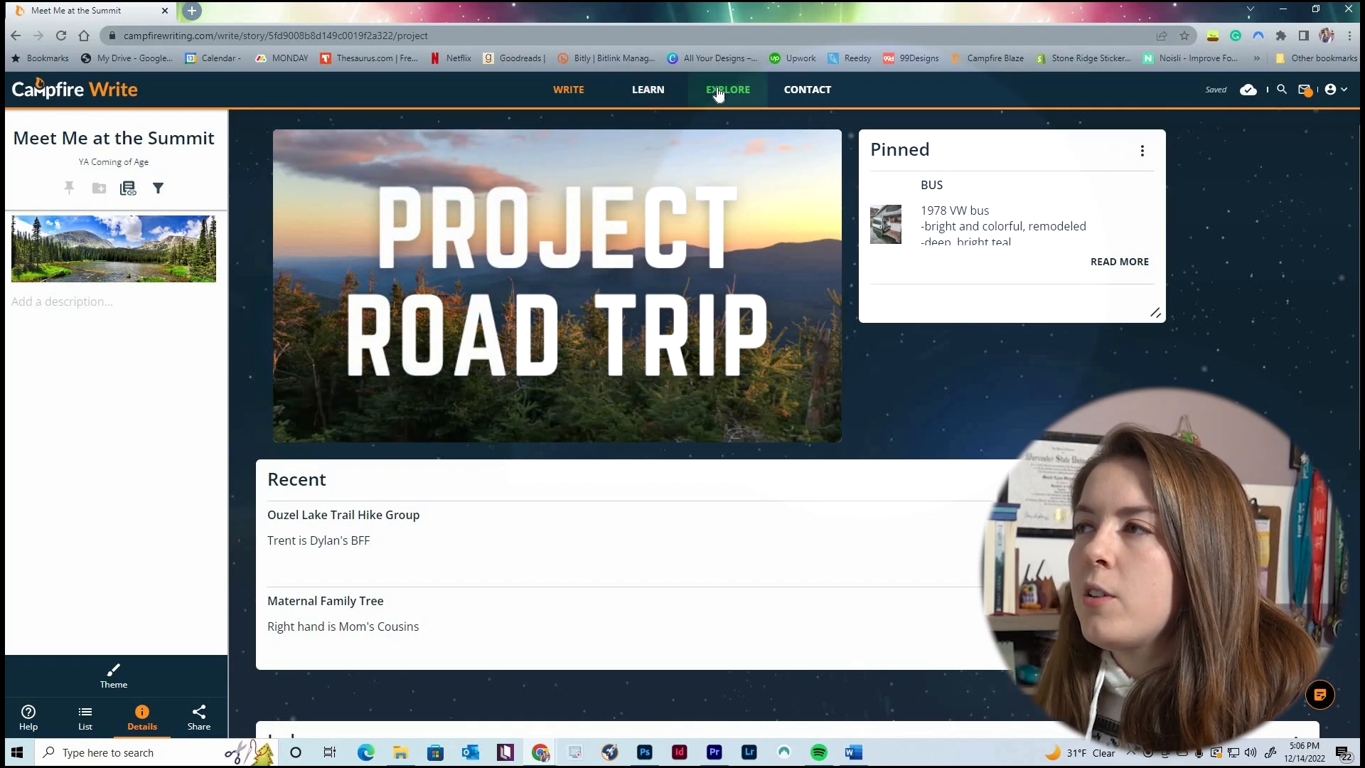
# Go to My Projects in Explore and check which Campfire Write projects are available to publish, without publishing any
pyautogui.click(709, 101)
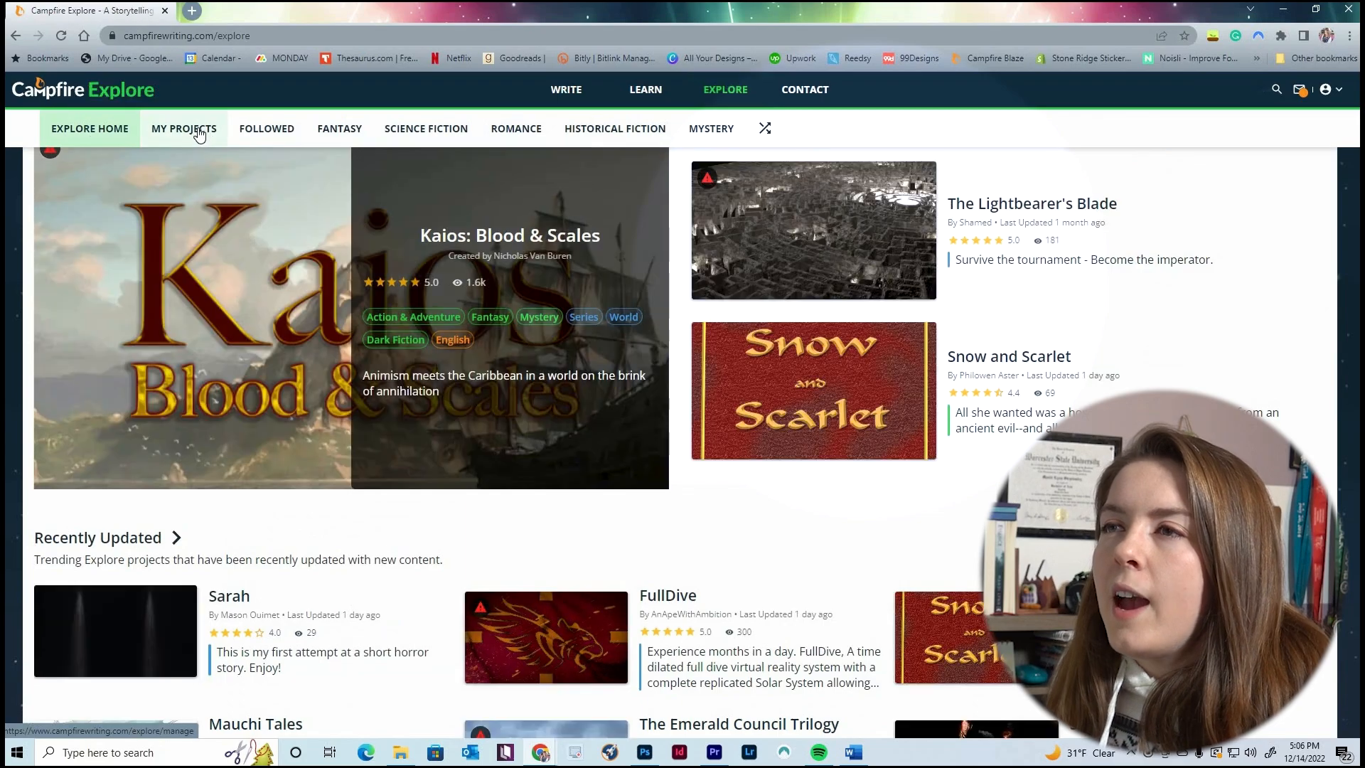
pyautogui.click(188, 131)
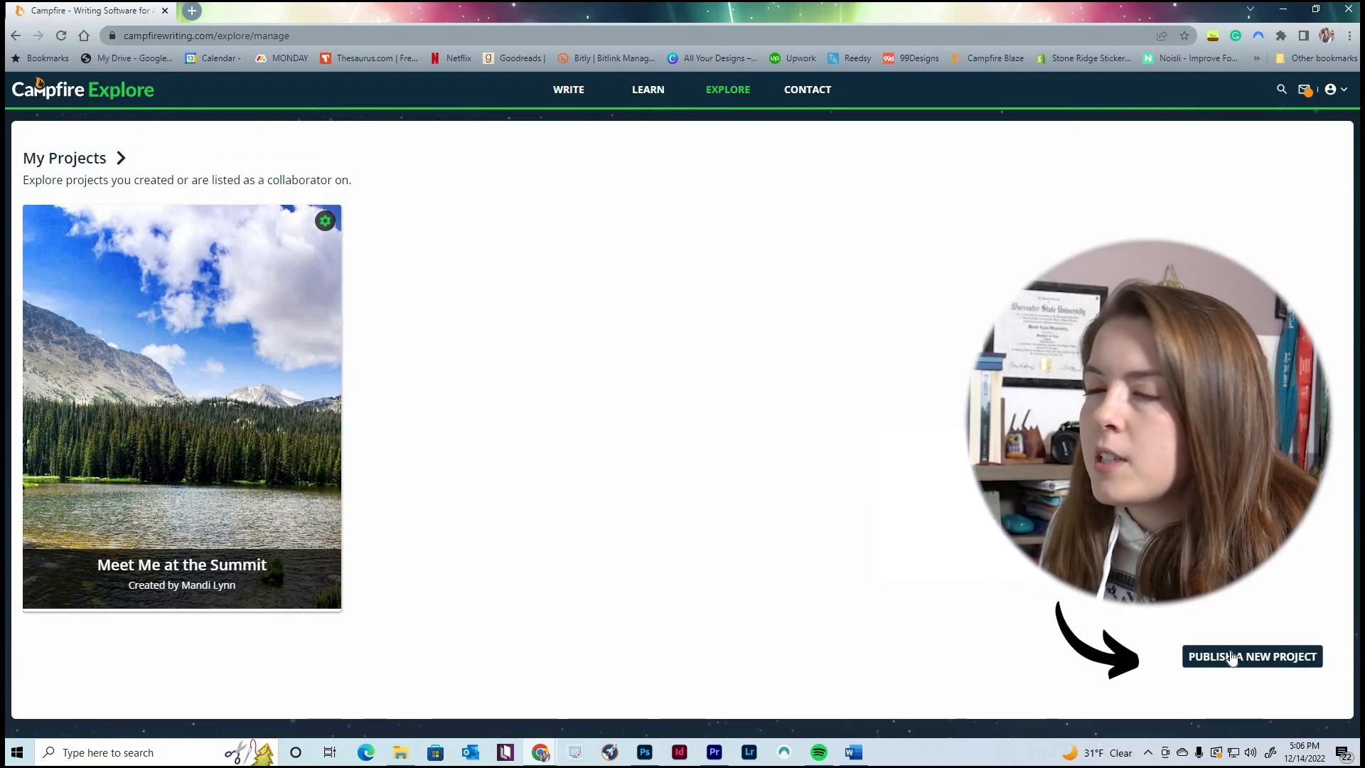
pyautogui.click(1234, 658)
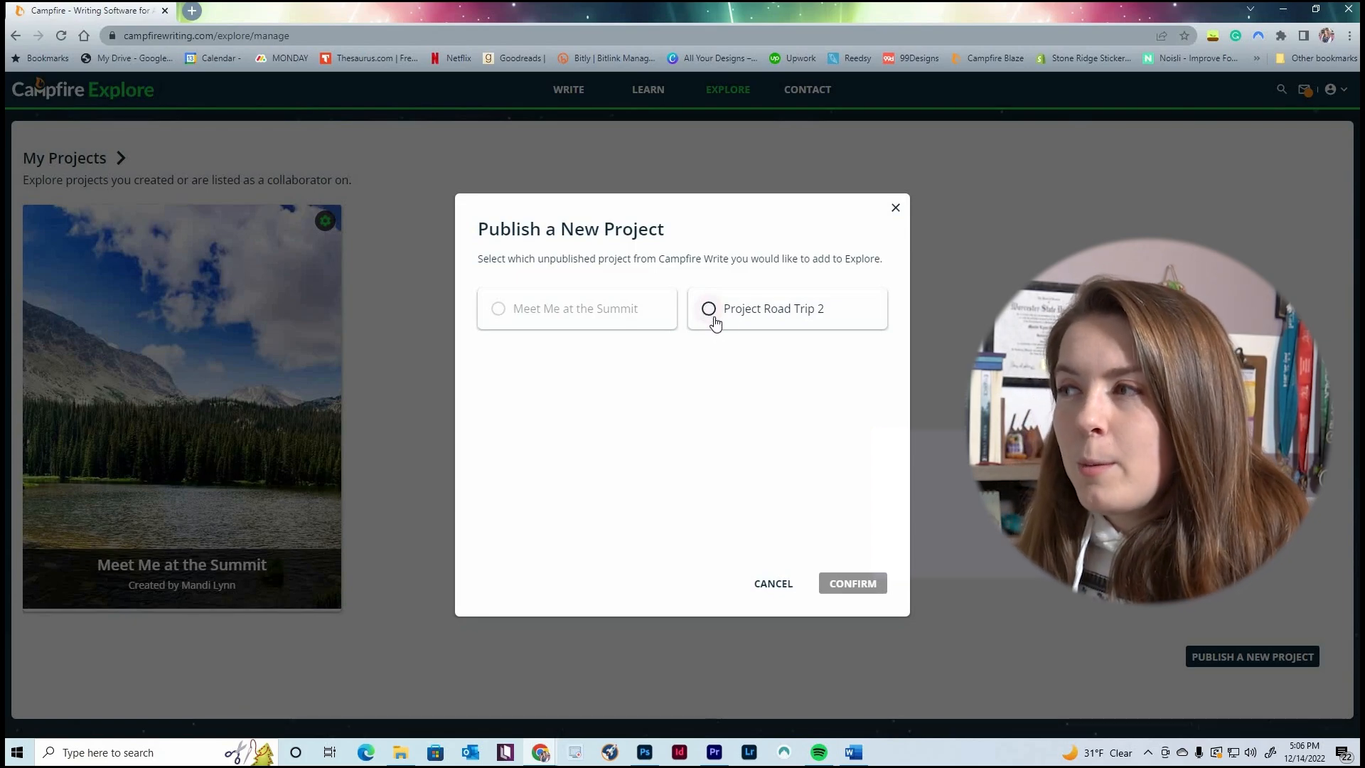
pyautogui.click(895, 209)
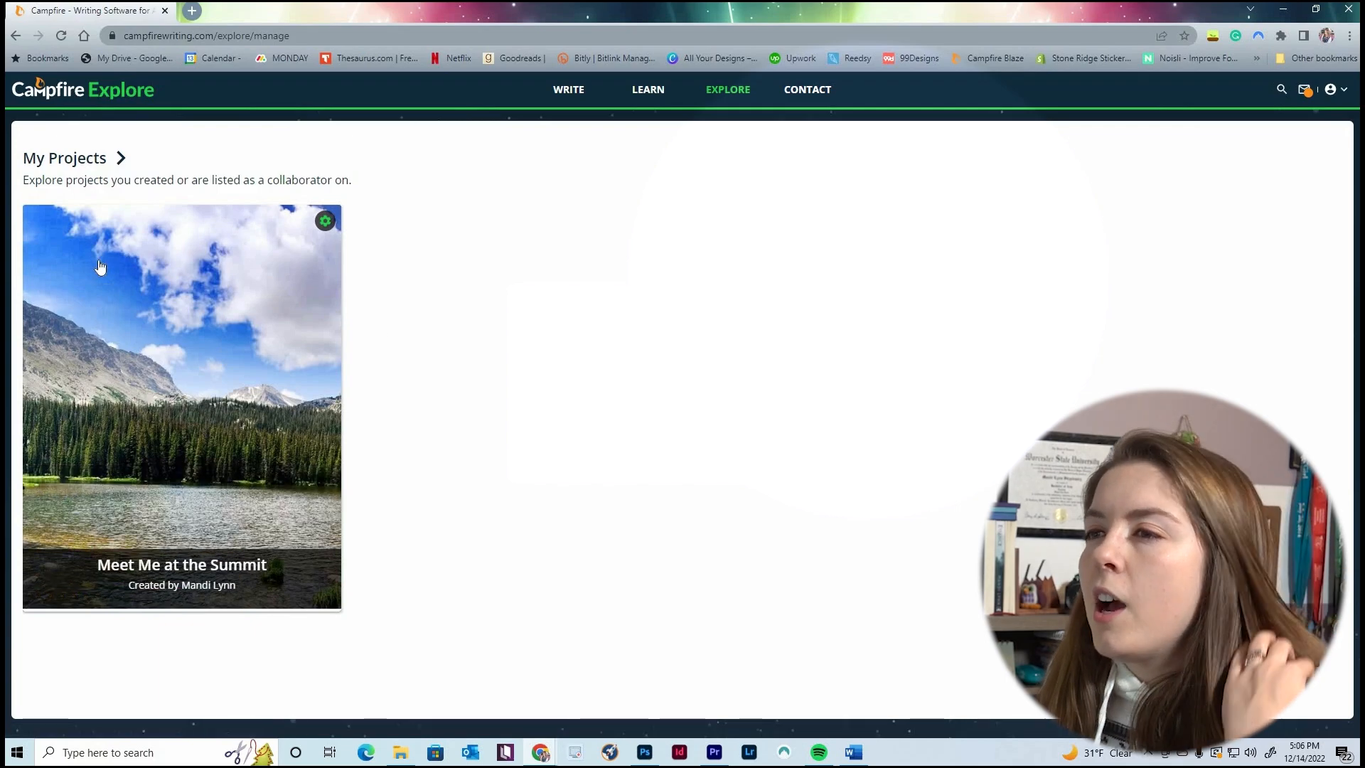
# Open the published Meet Me at the Summit project and examine its header, banner image, synopsis and book trailer
pyautogui.click(204, 292)
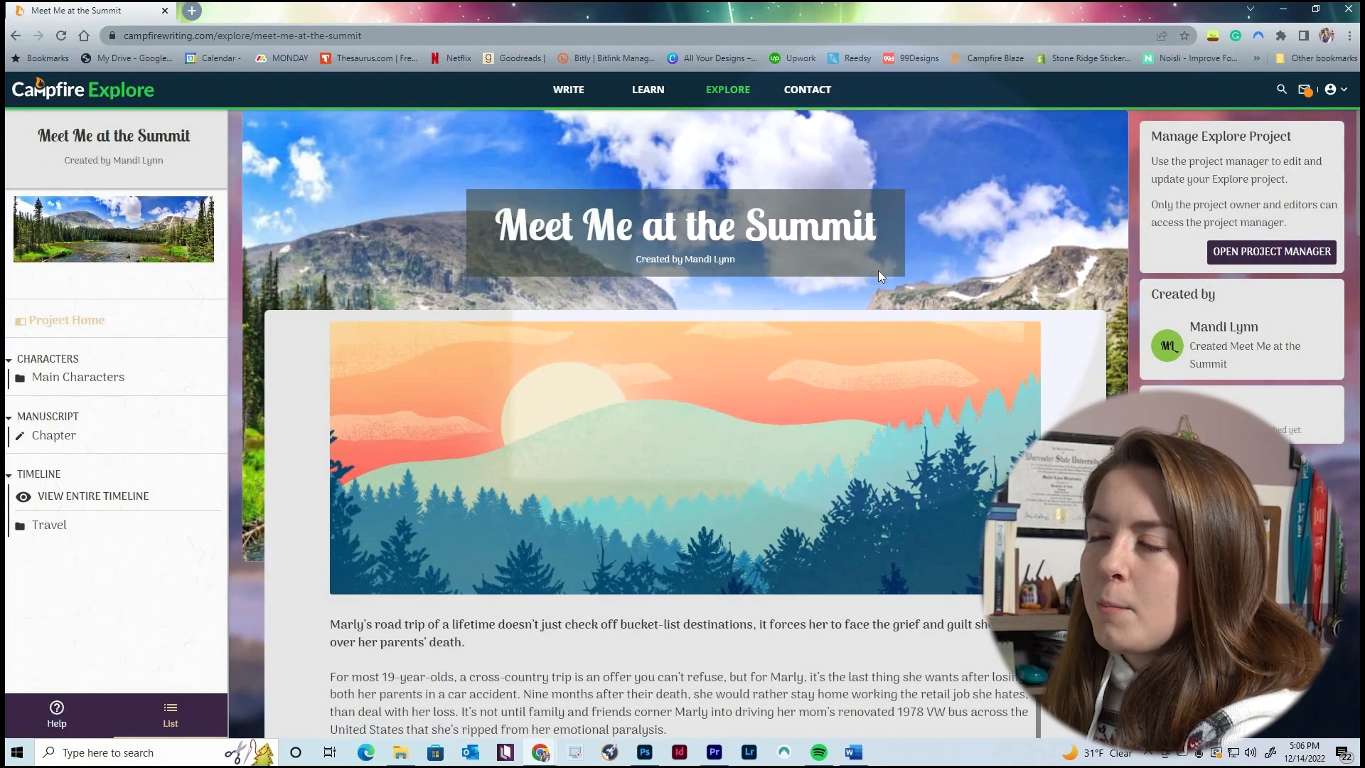
pyautogui.scroll(-2, 772, 391)
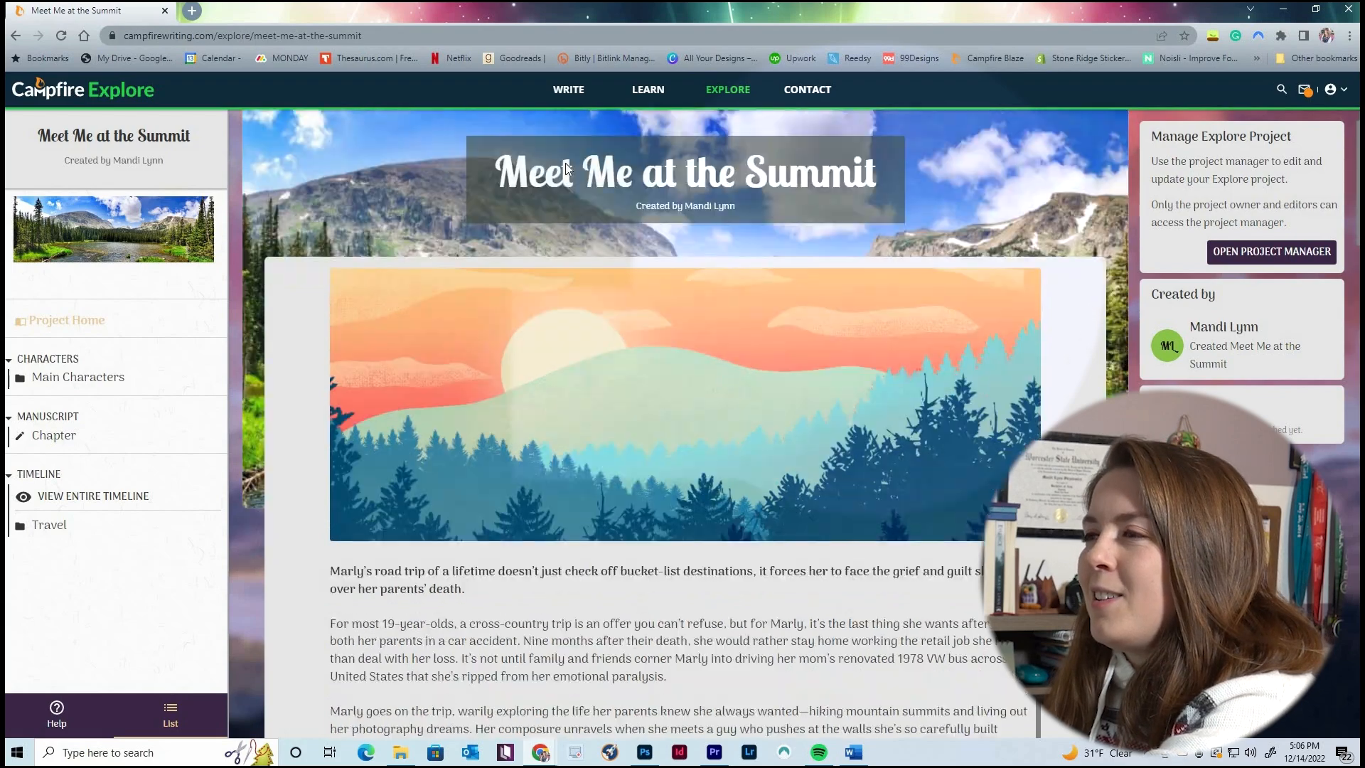
pyautogui.scroll(2, 746, 360)
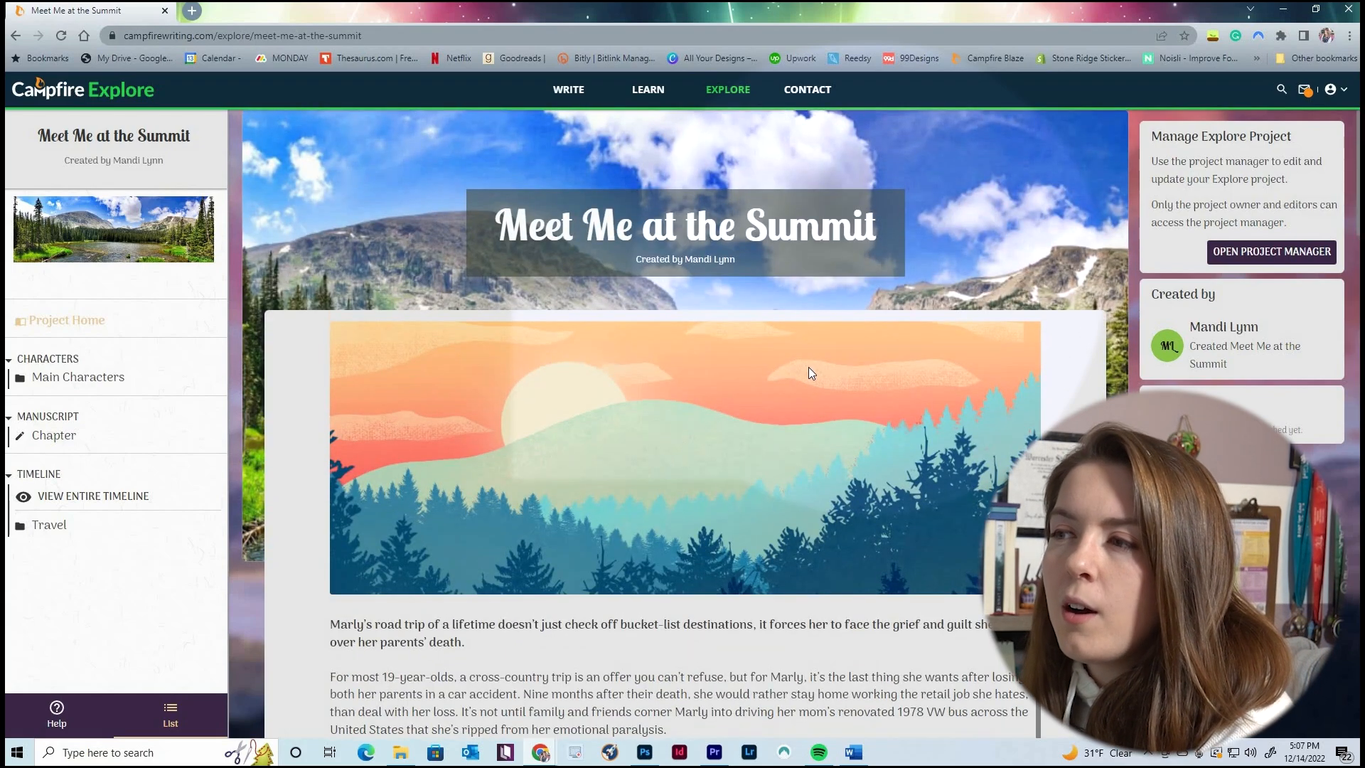
pyautogui.scroll(-5, 812, 369)
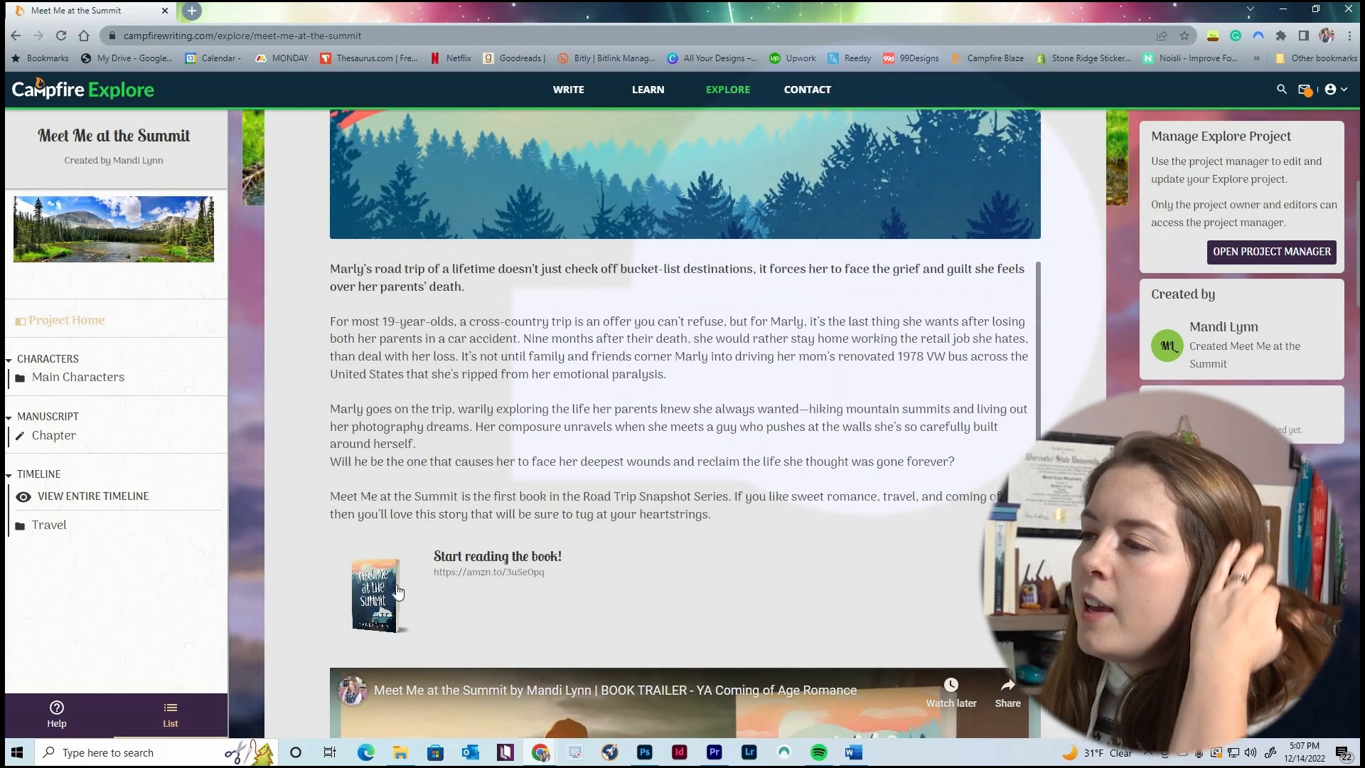
pyautogui.scroll(-2, 476, 467)
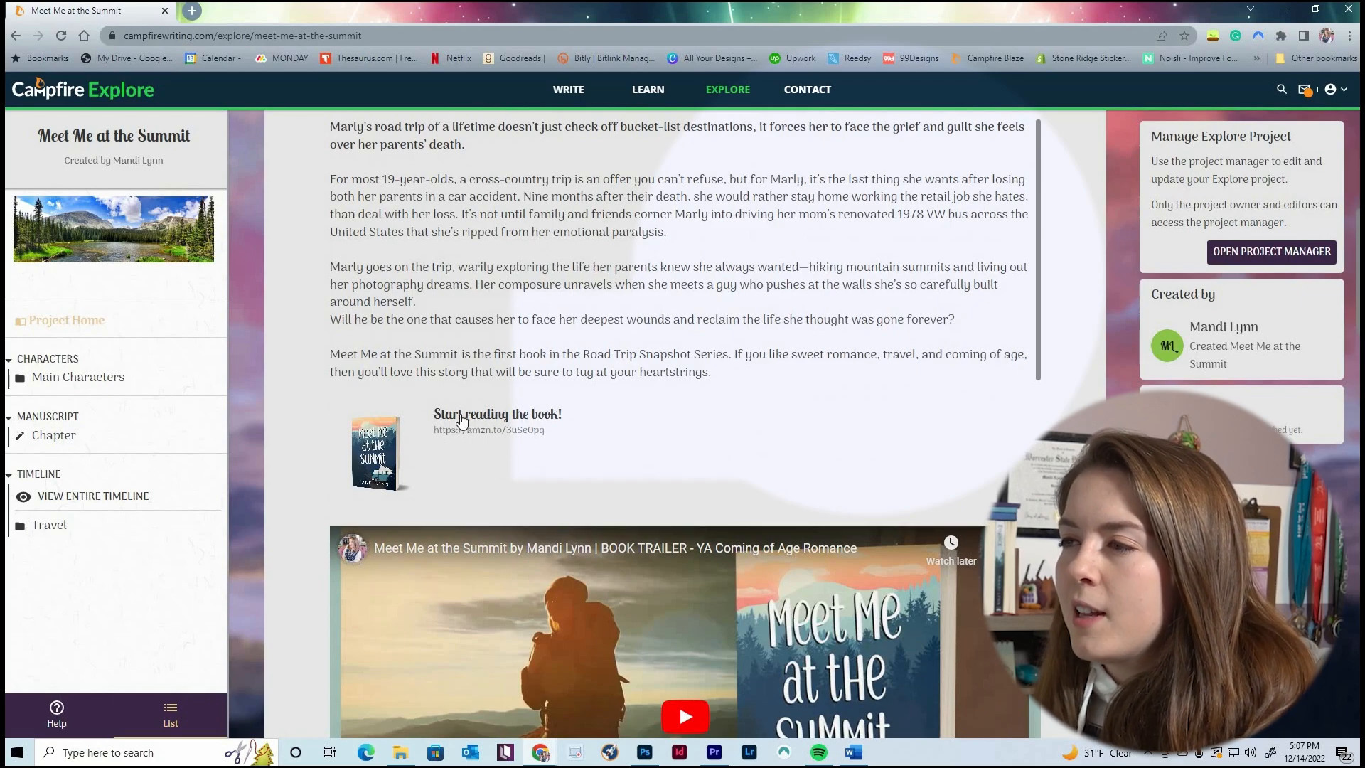
pyautogui.scroll(4, 813, 442)
pyautogui.scroll(2, 685, 427)
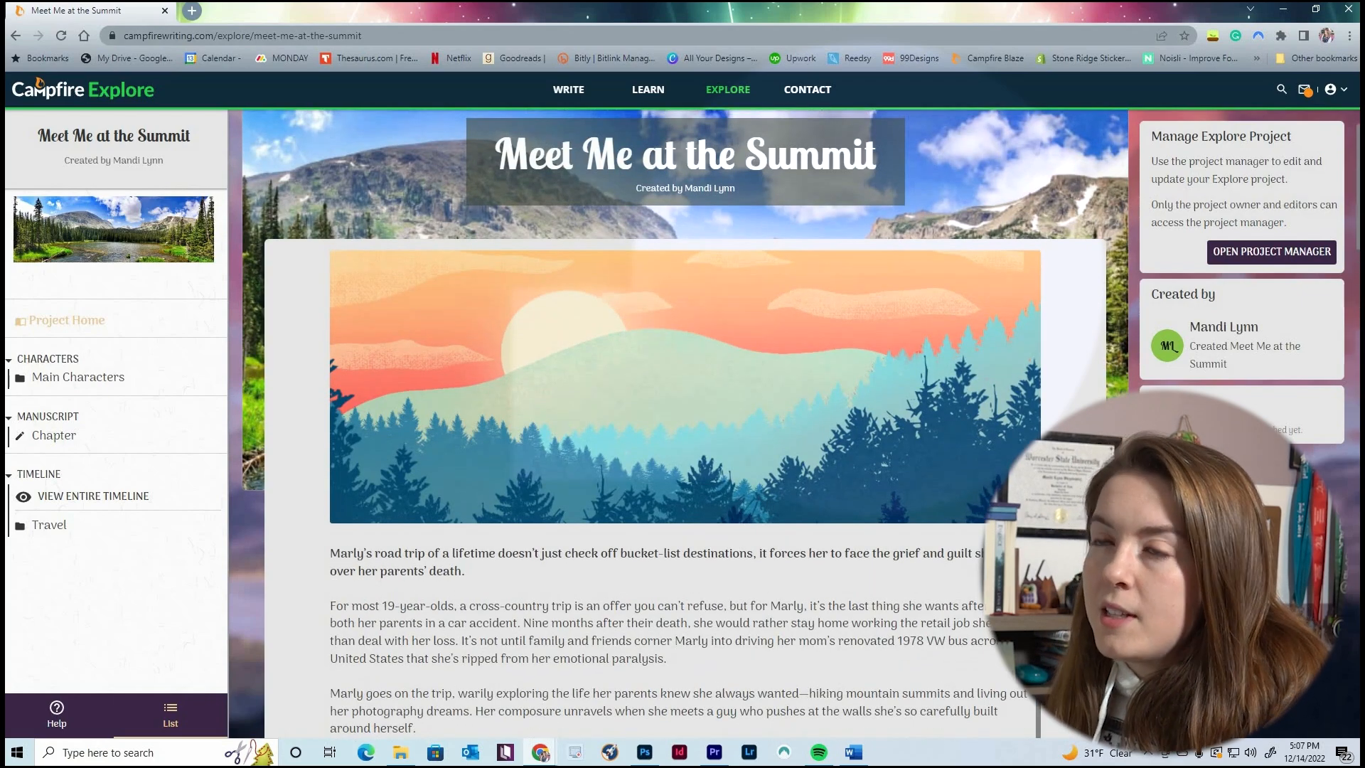
pyautogui.scroll(-10, 977, 544)
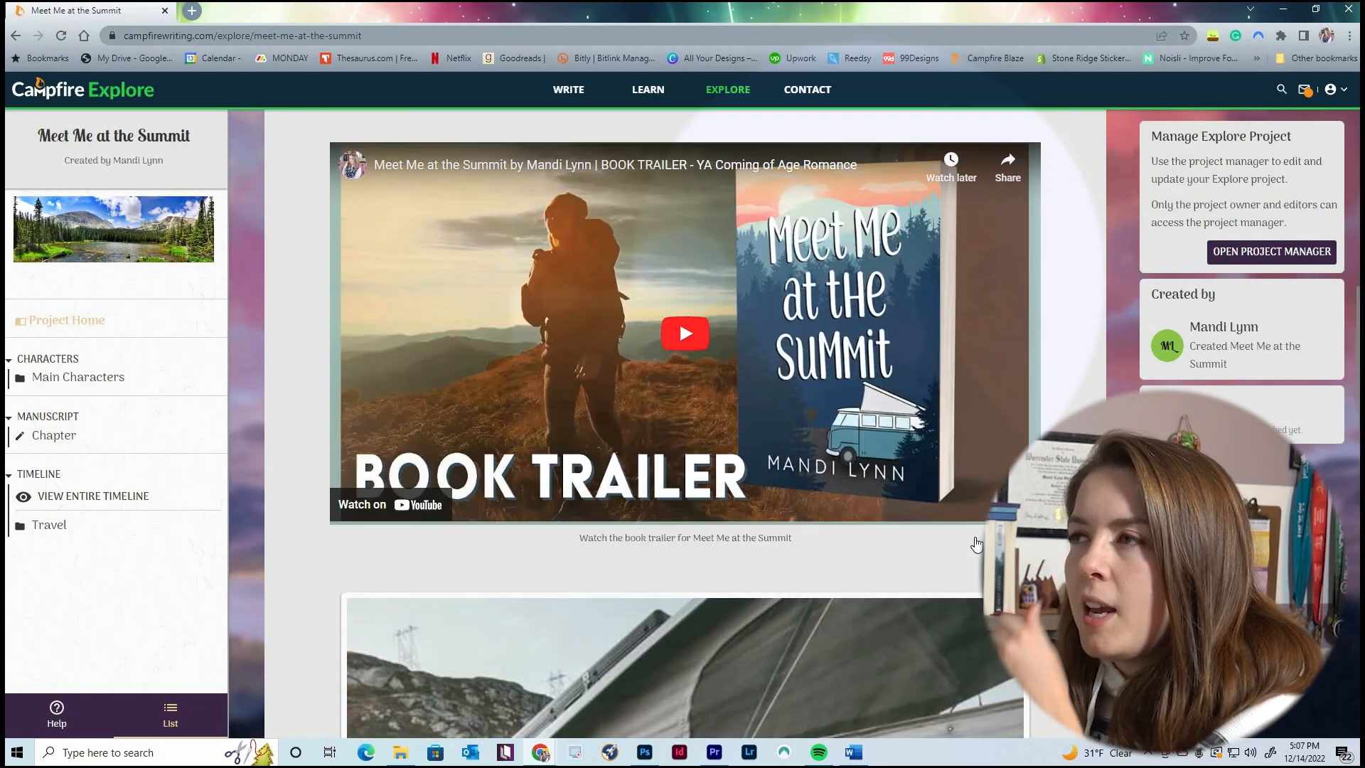
# Follow the "Start reading the book!" link to view the Amazon listing, and return to the Explore project page
pyautogui.scroll(6, 977, 544)
pyautogui.click(528, 470)
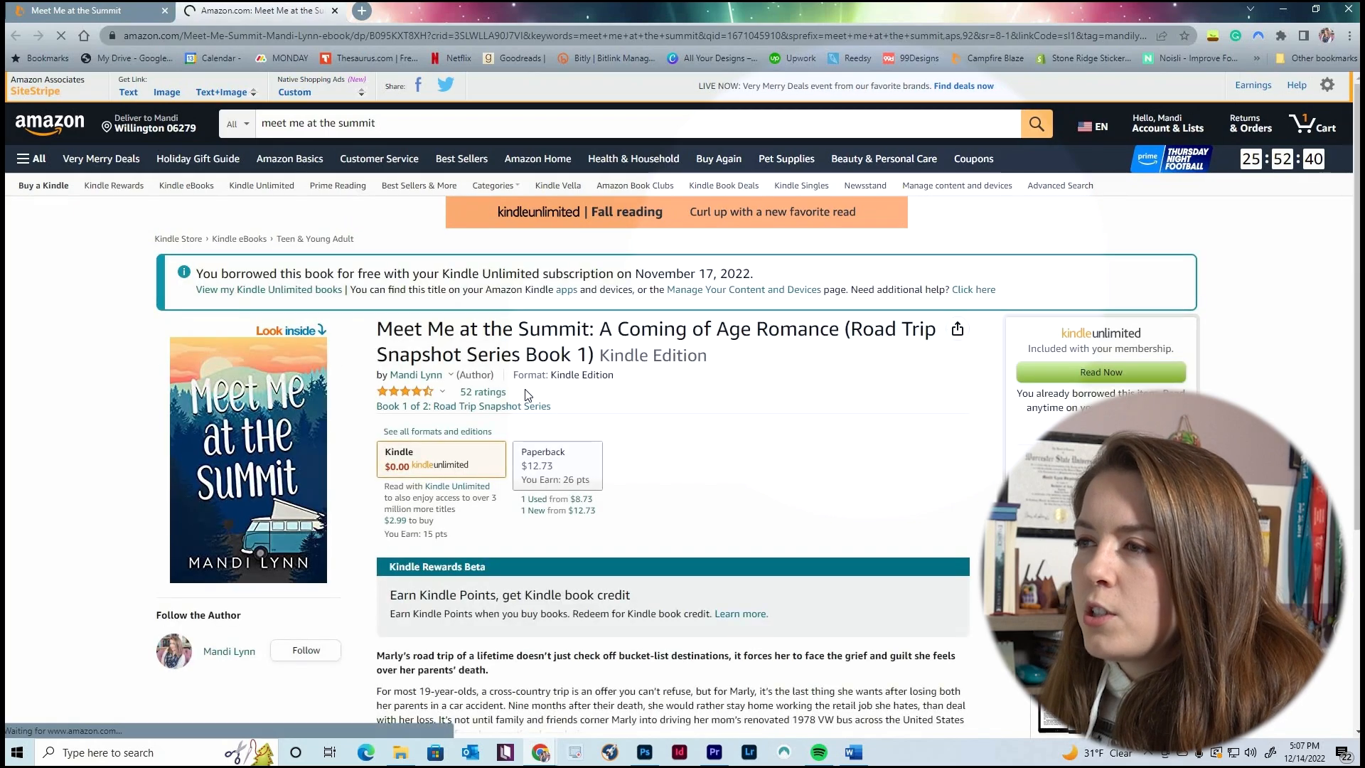
pyautogui.click(334, 11)
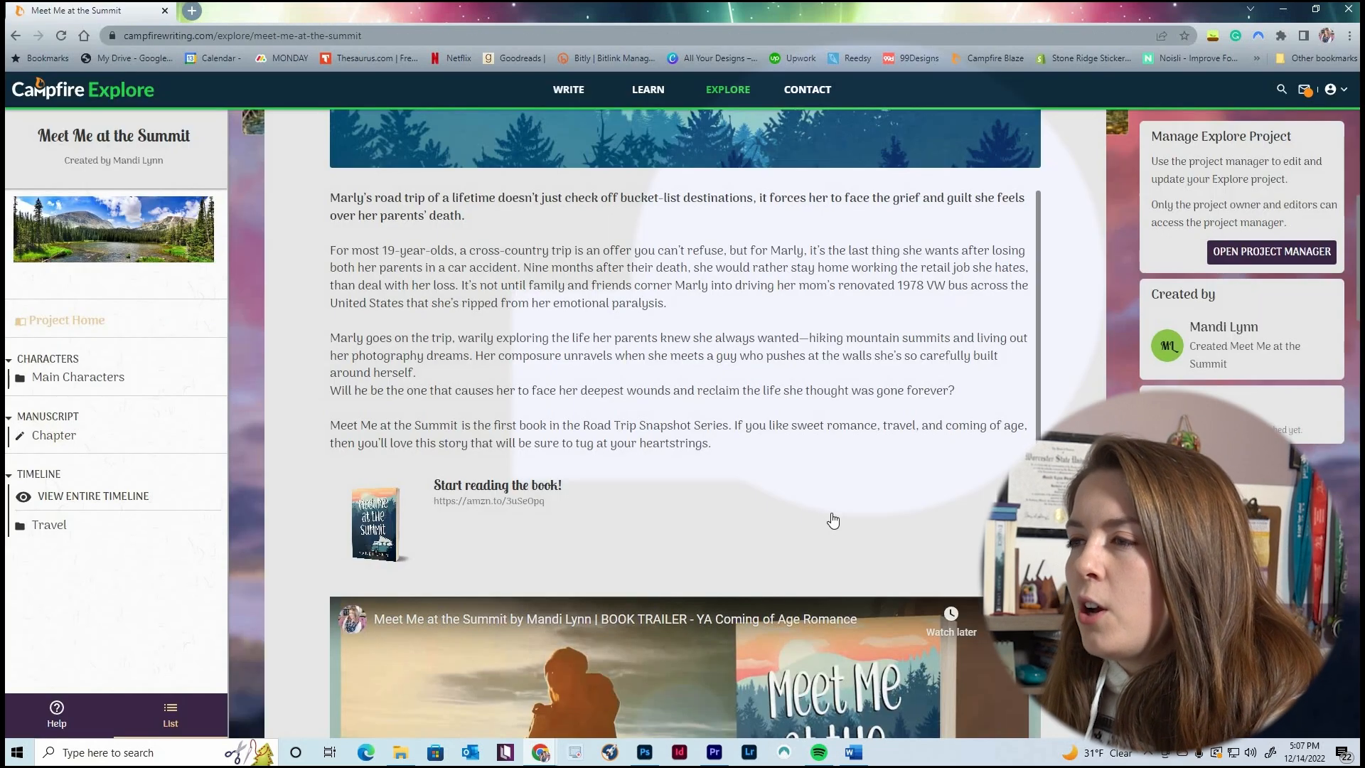
# Examine the rest of the project home page: the trailer, BUS character card, review quotes, event cards and tagline
pyautogui.scroll(-5, 833, 521)
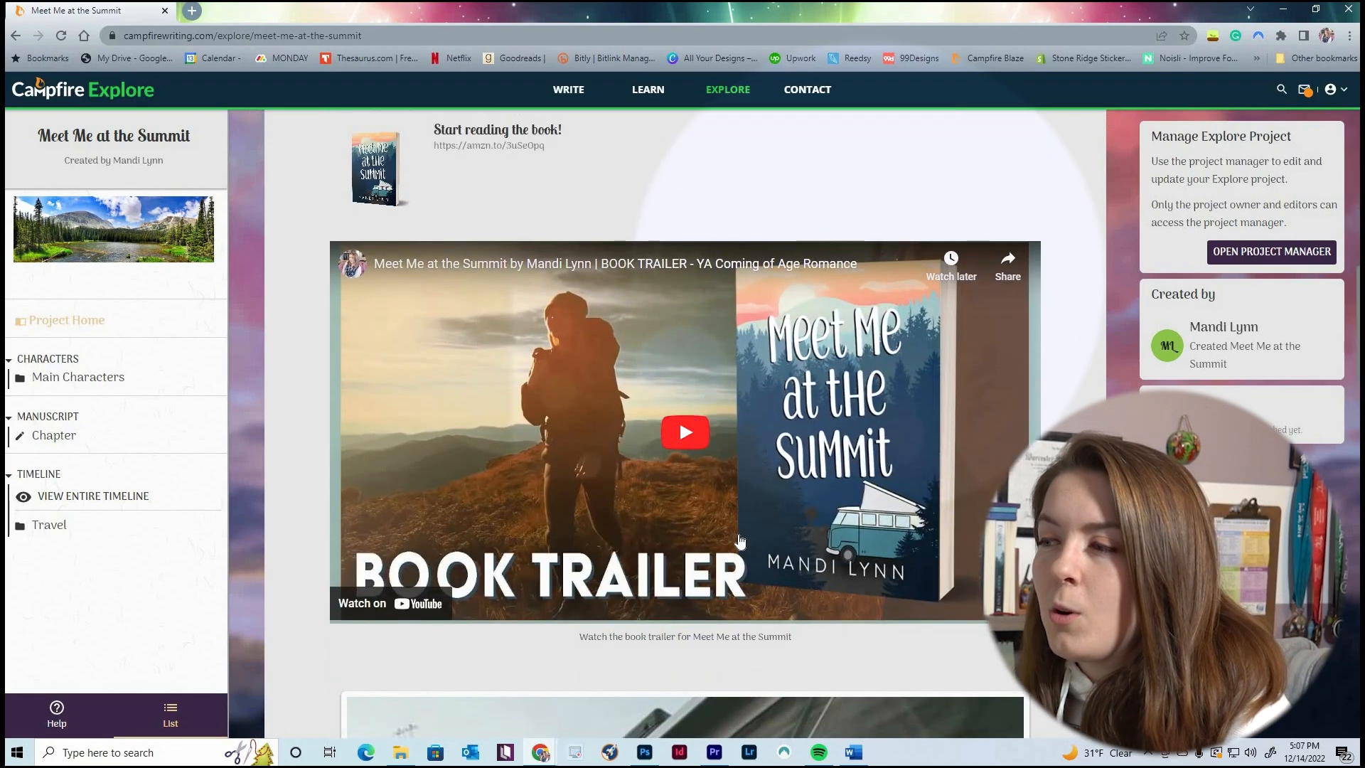
pyautogui.scroll(-7, 693, 420)
pyautogui.scroll(-4, 797, 630)
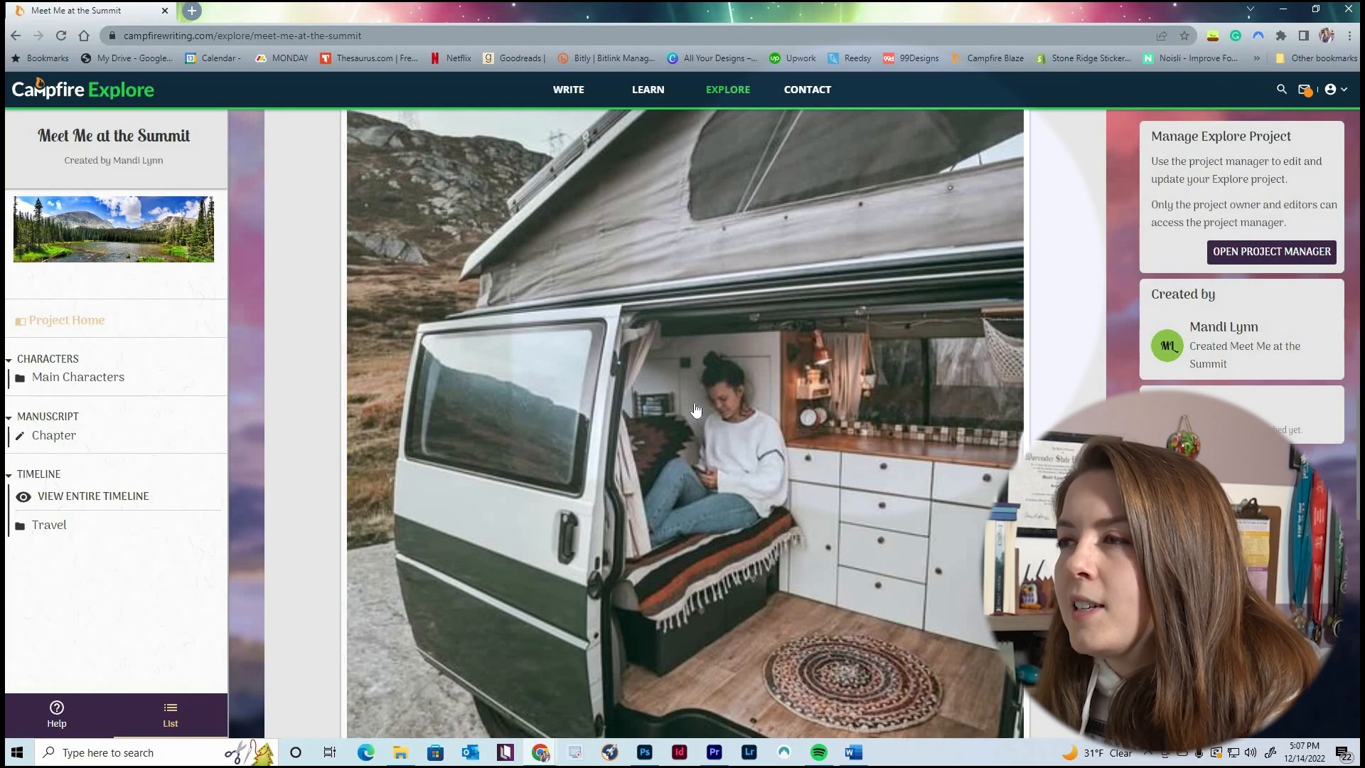
pyautogui.scroll(-2, 721, 438)
pyautogui.scroll(-2, 720, 438)
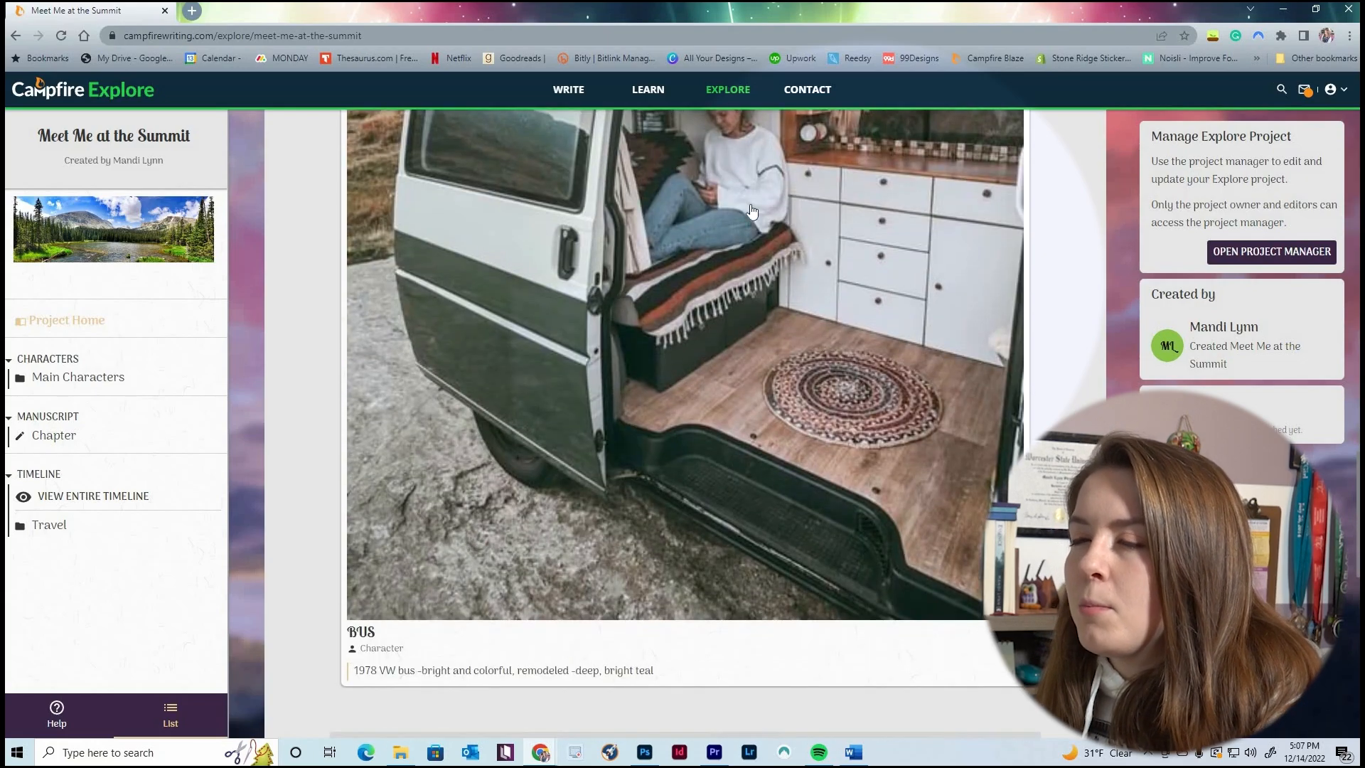
pyautogui.scroll(2, 635, 424)
pyautogui.scroll(2, 635, 424)
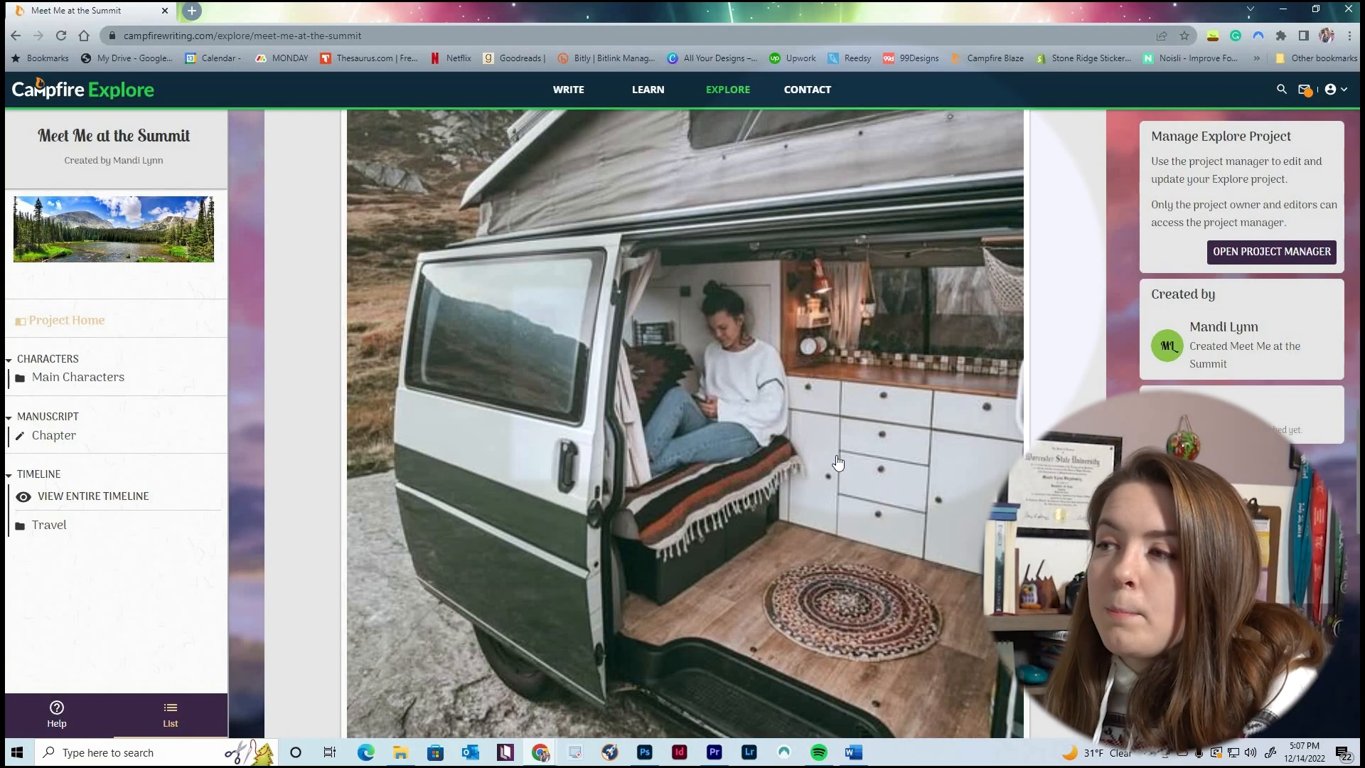
pyautogui.scroll(-10, 838, 462)
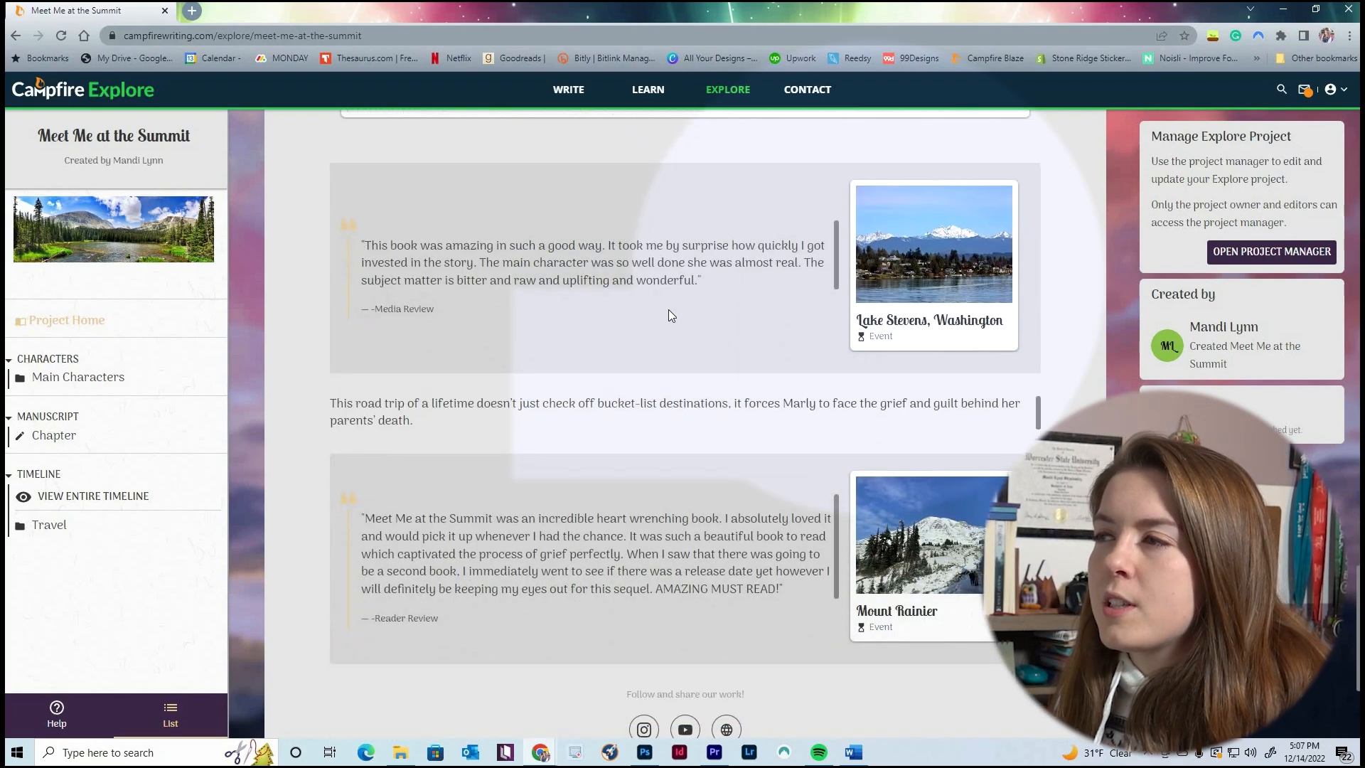
pyautogui.scroll(-1, 665, 317)
pyautogui.scroll(1, 663, 319)
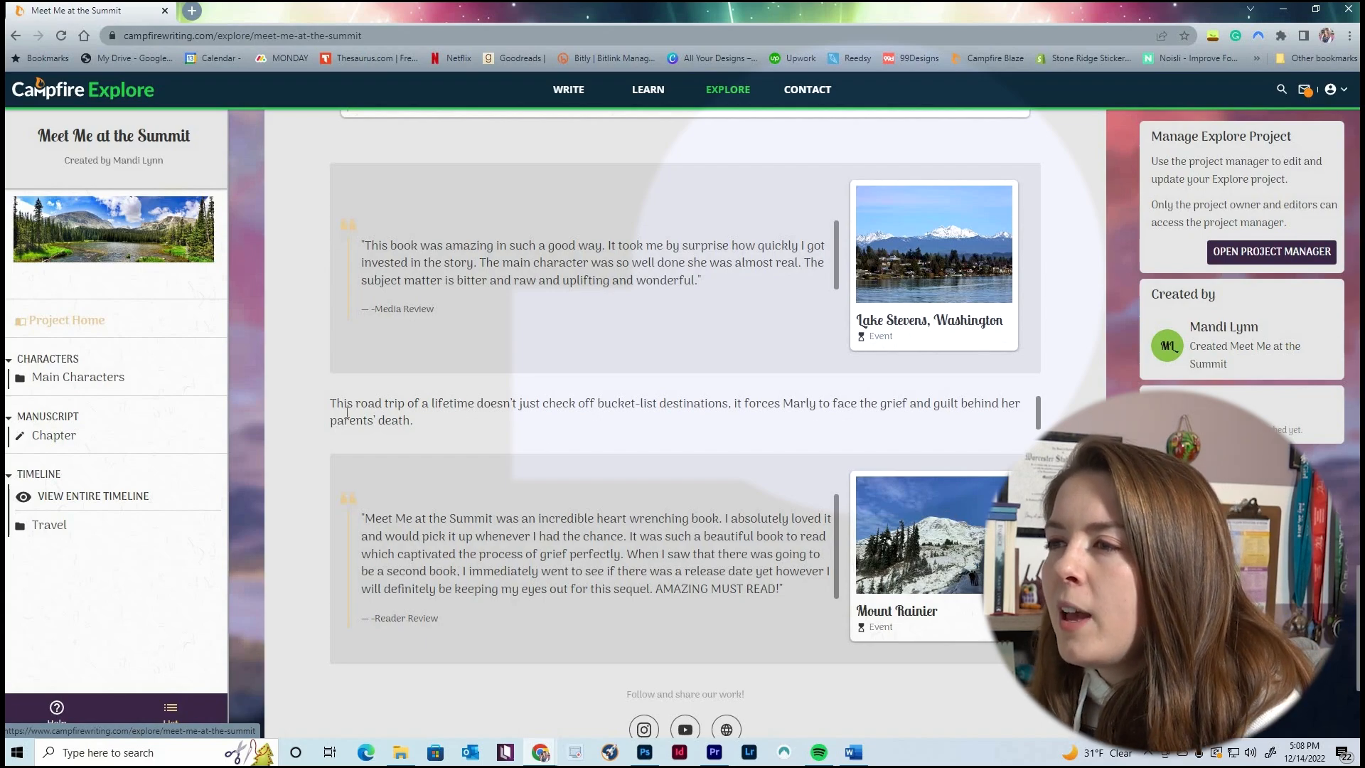
pyautogui.moveTo(331, 404); pyautogui.dragTo(432, 427)
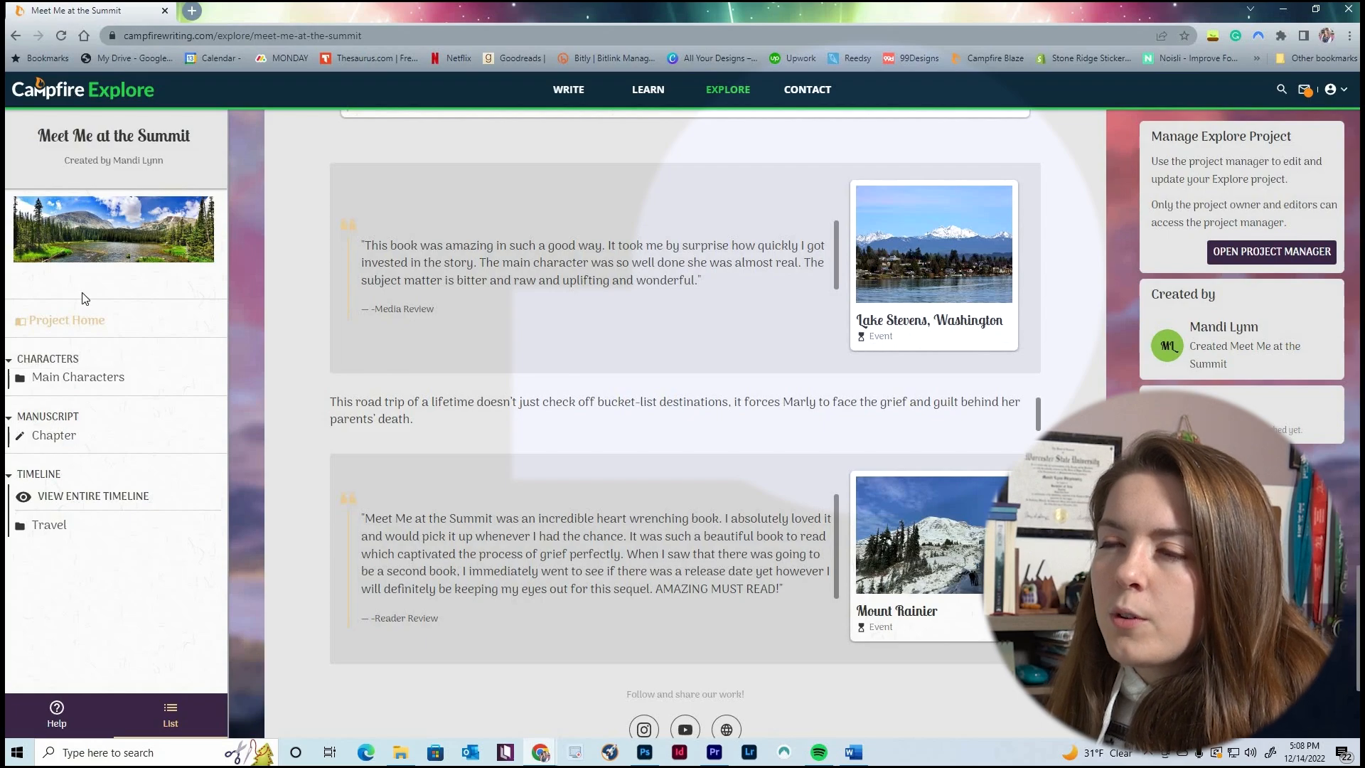
# Expand the Main Characters folder and view each character's published page in order, starting with BUS
pyautogui.click(48, 383)
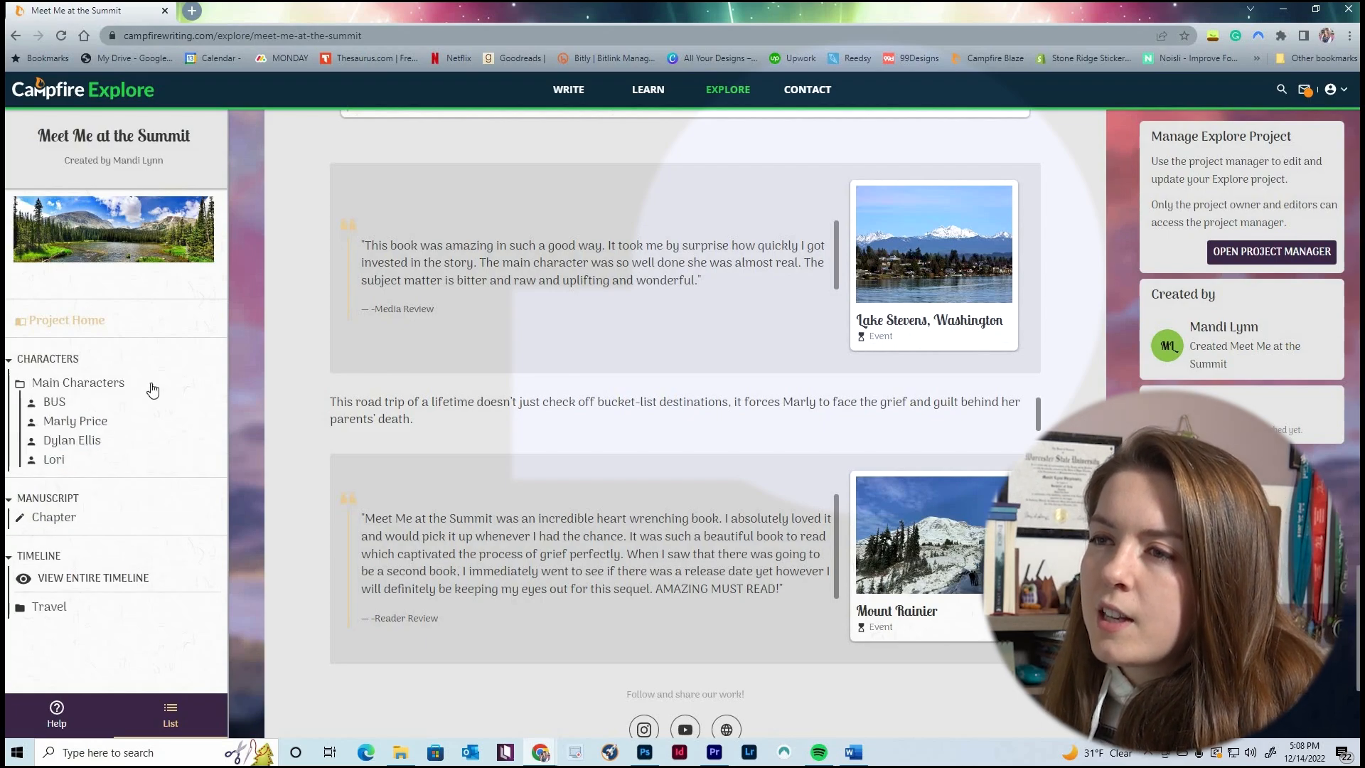
pyautogui.click(54, 403)
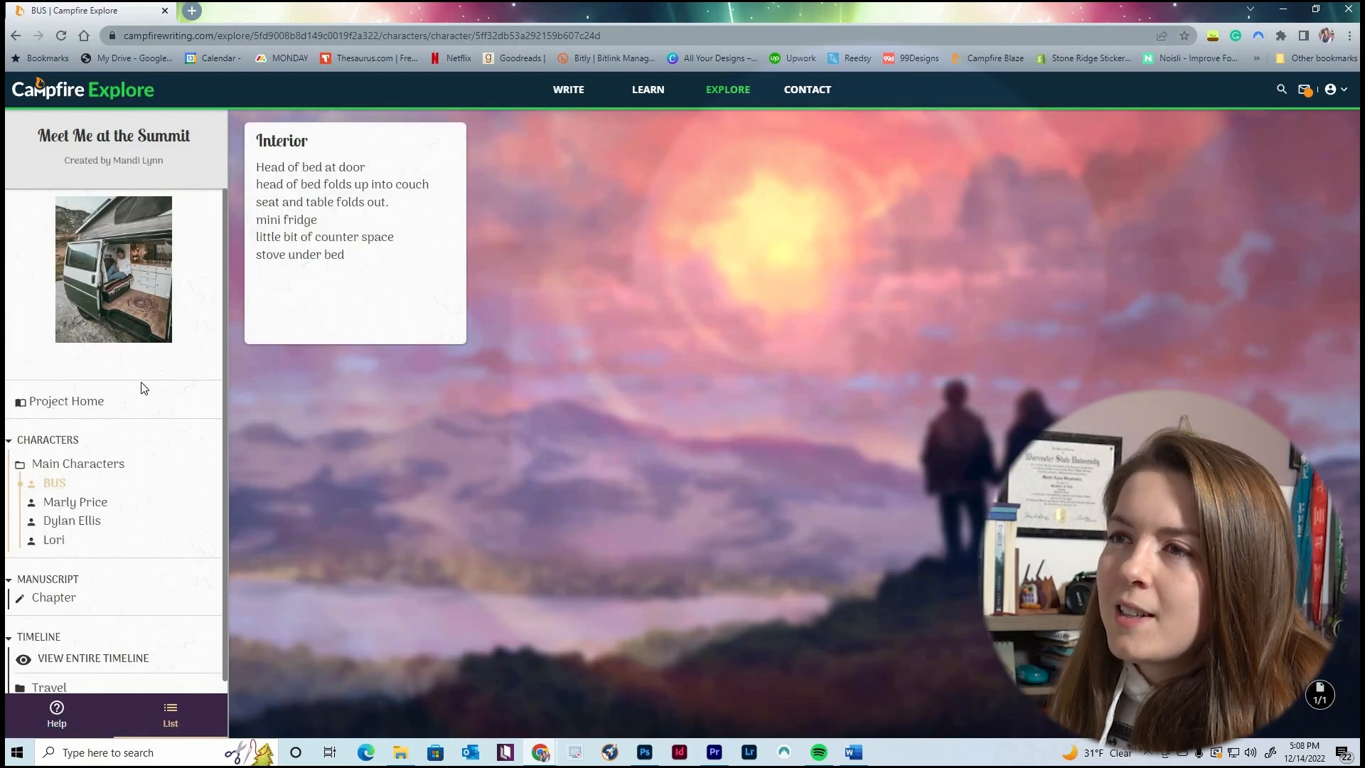
pyautogui.click(74, 505)
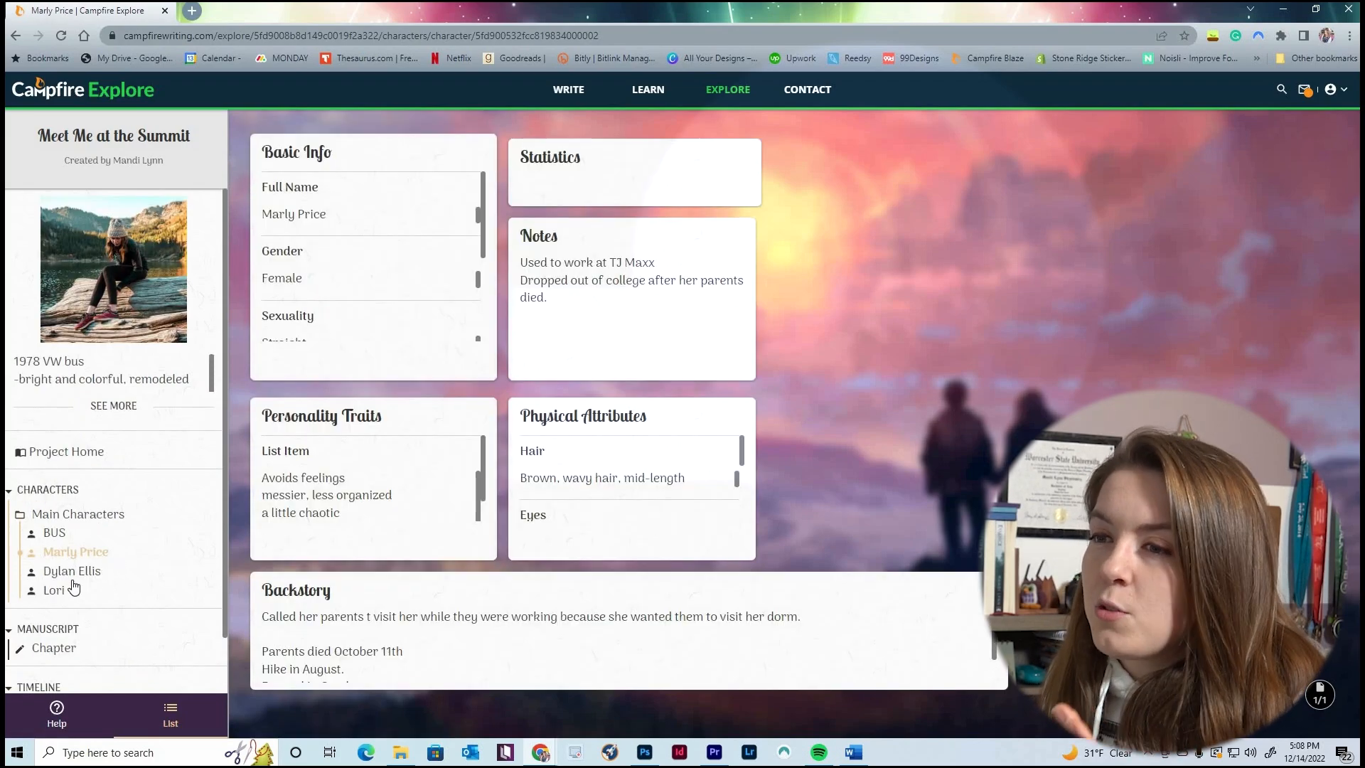
pyautogui.click(62, 572)
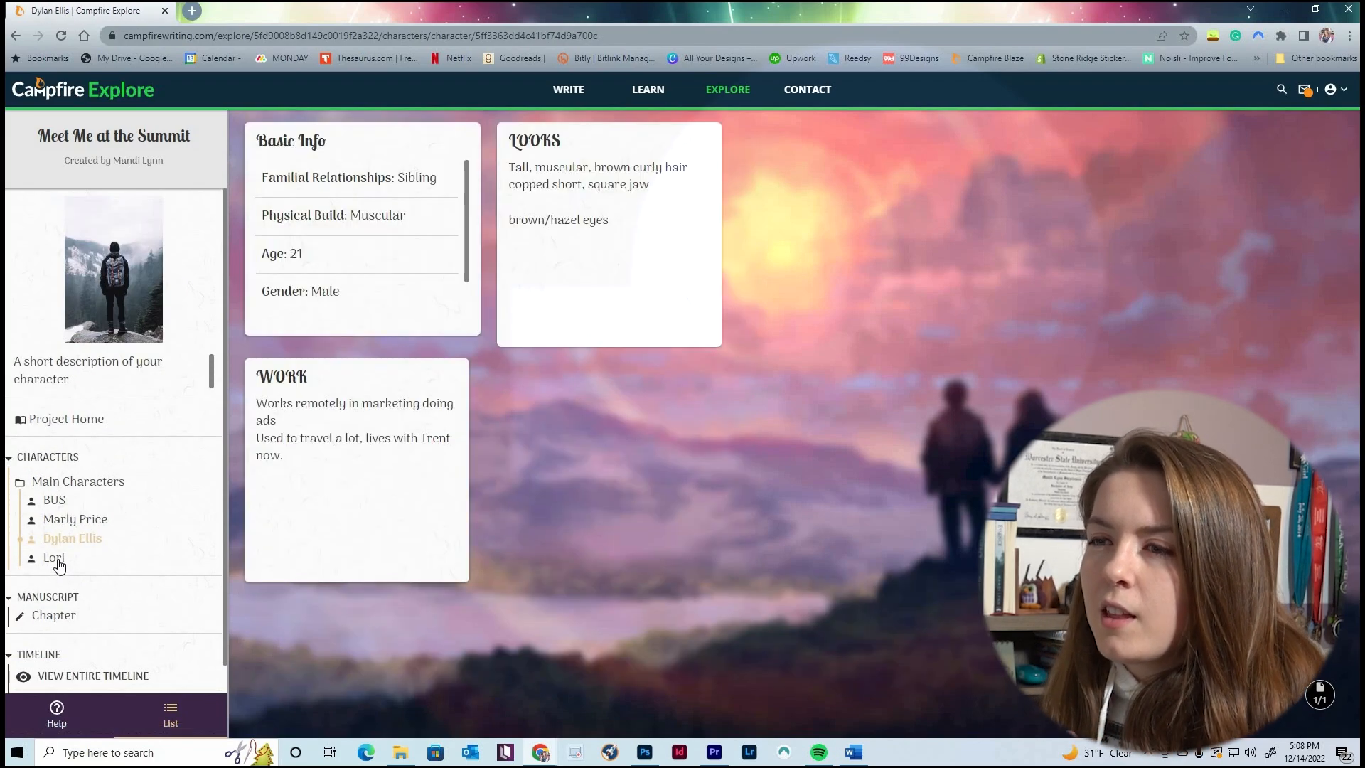
pyautogui.click(54, 558)
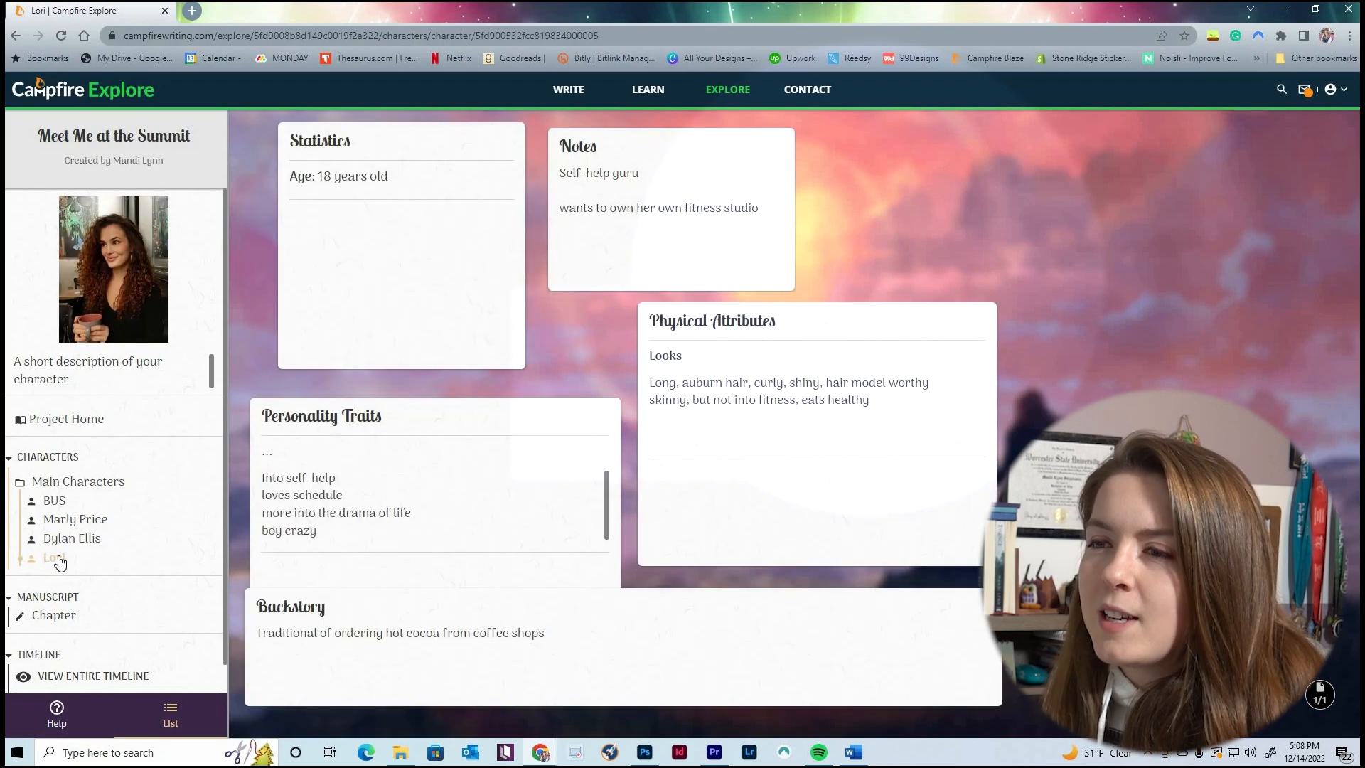
# Open the published manuscript chapter and read through its text with the highlighted character mentions
pyautogui.click(54, 618)
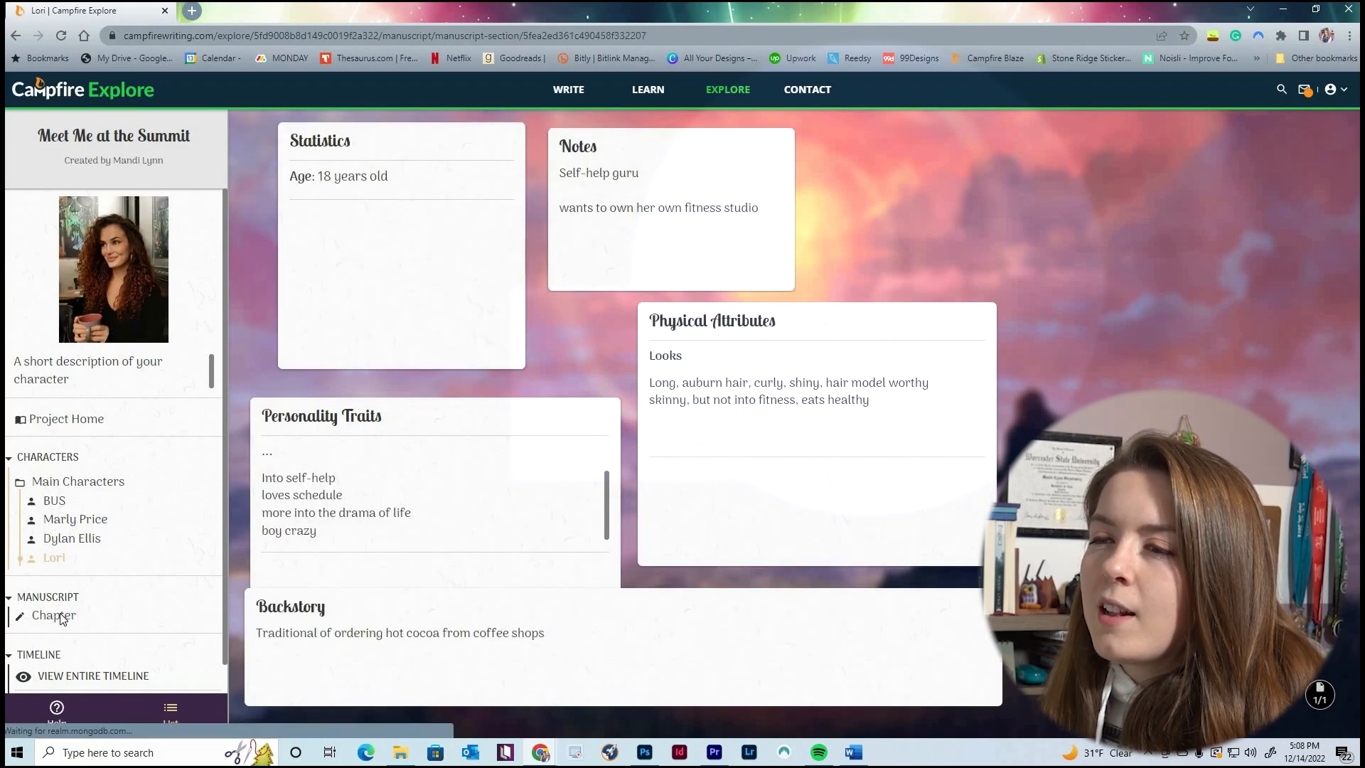
pyautogui.scroll(-20, 610, 293)
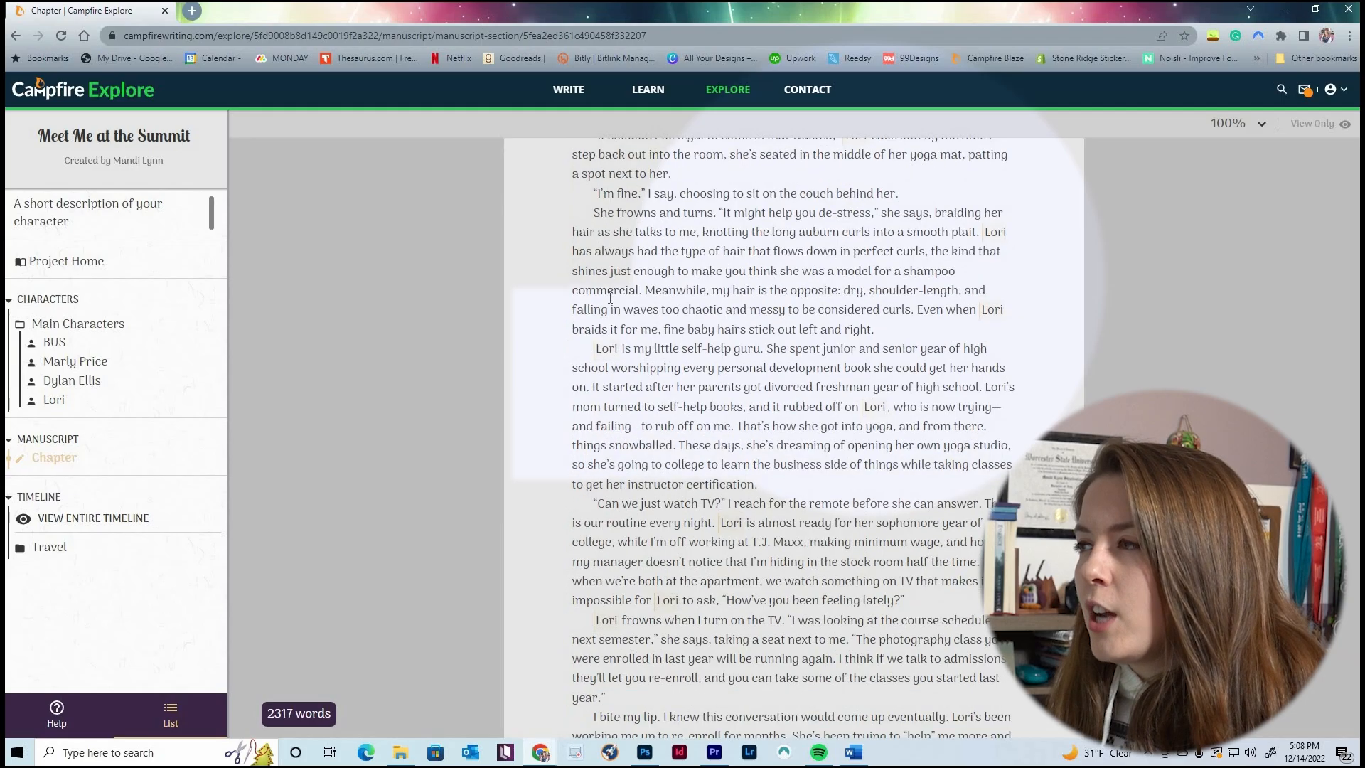
pyautogui.scroll(-4, 606, 295)
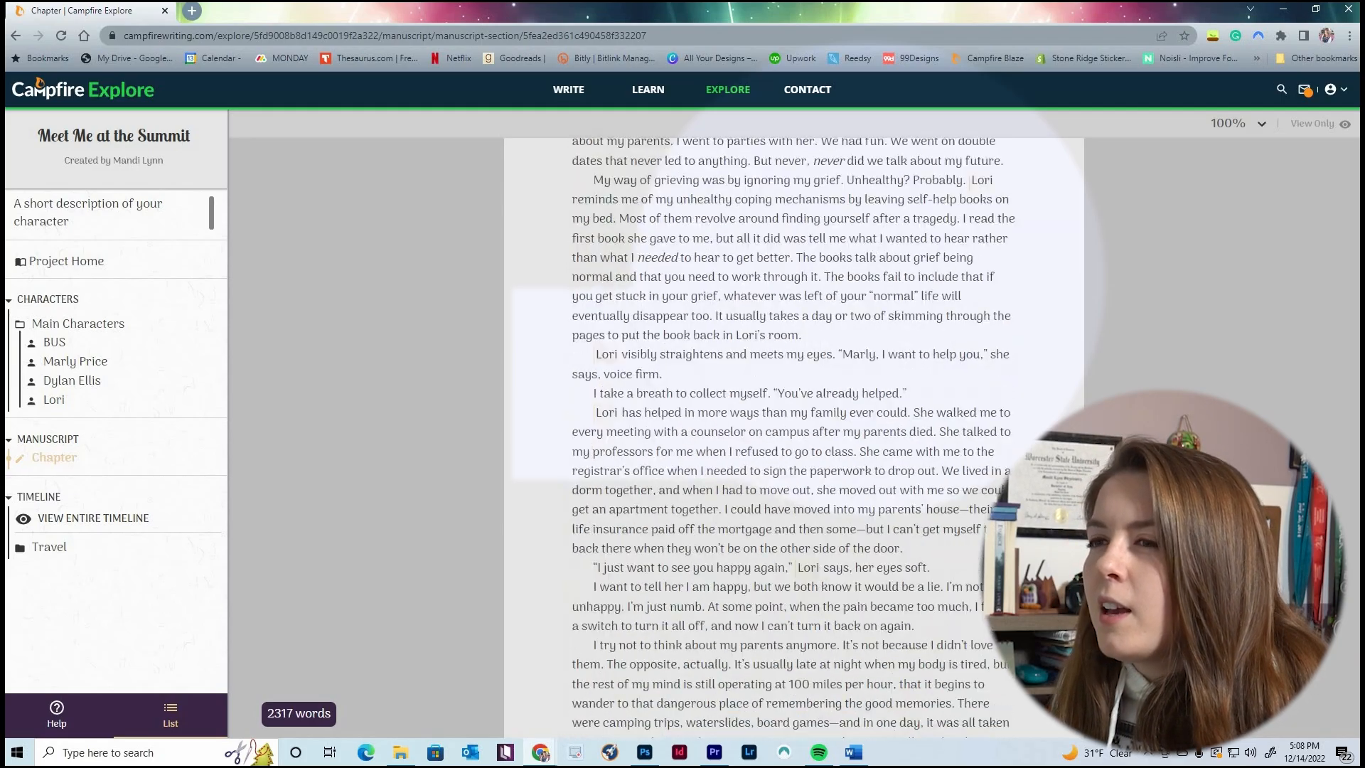
# Expand the Travel folder, view the entire timeline and select the Lake Stevens, Washington event
pyautogui.click(50, 549)
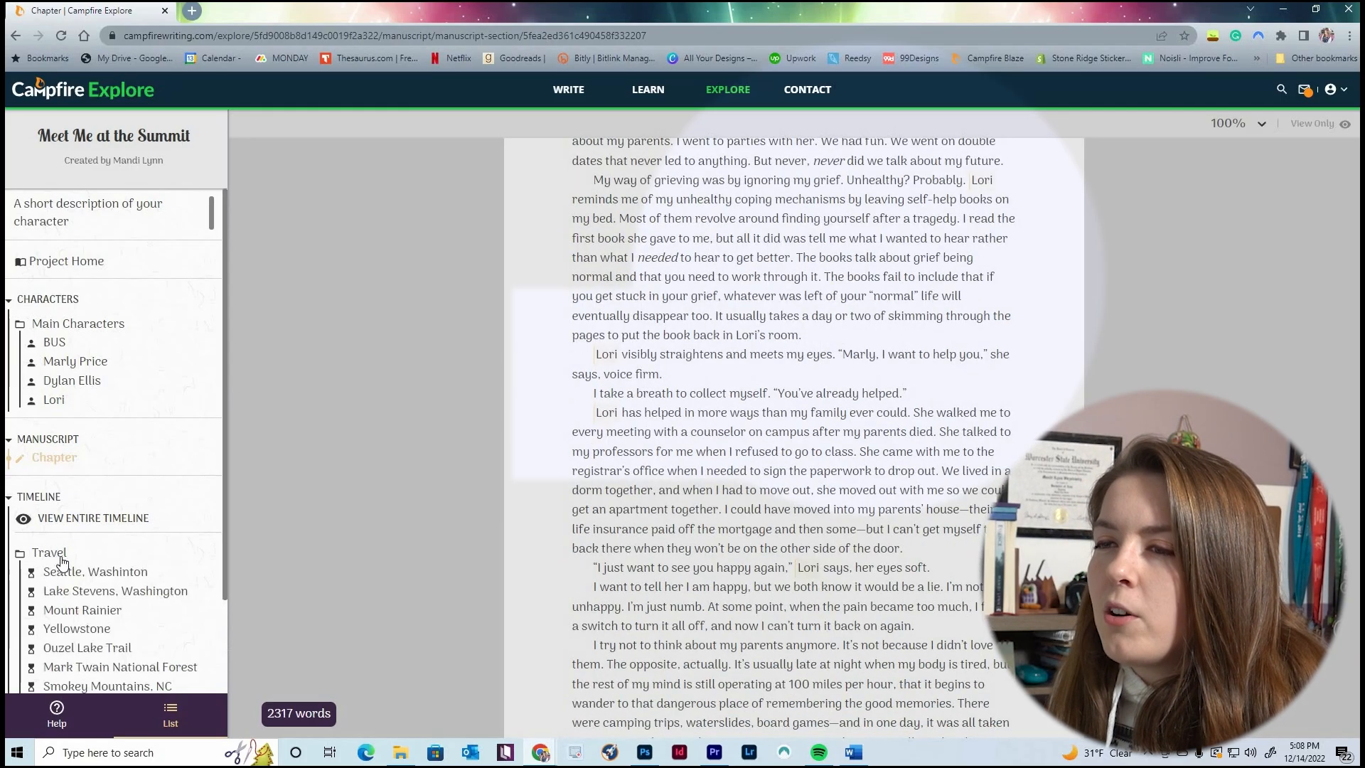
pyautogui.click(85, 518)
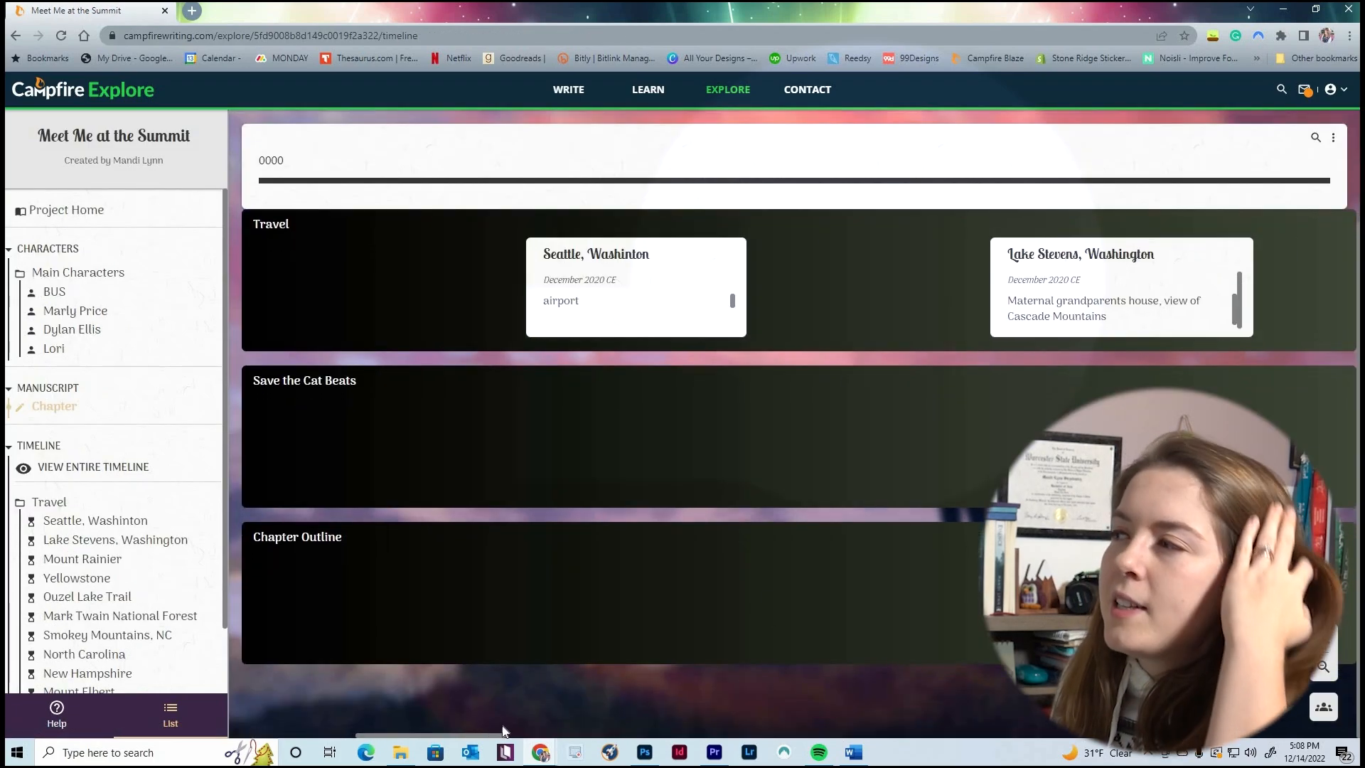
pyautogui.hscroll(2, 517, 730)
pyautogui.moveTo(522, 729); pyautogui.dragTo(499, 686)
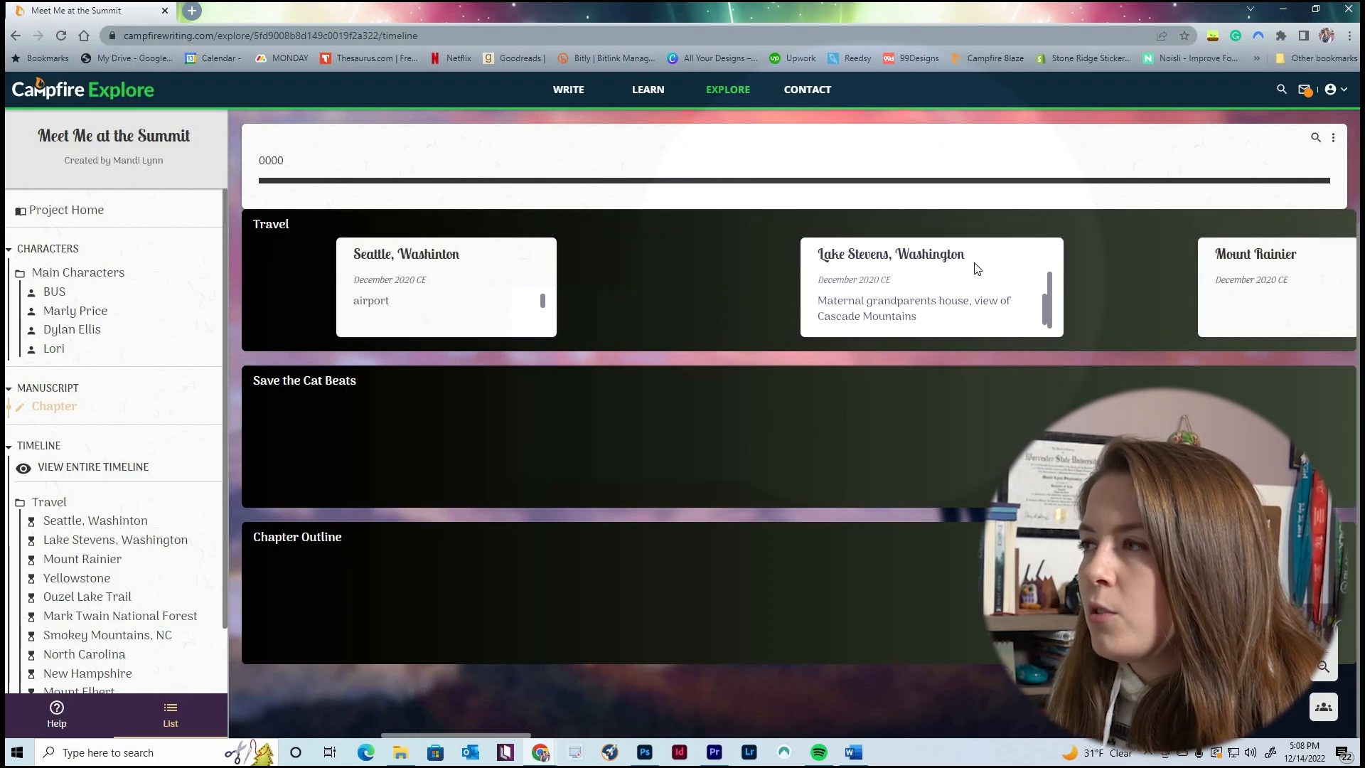
pyautogui.click(965, 265)
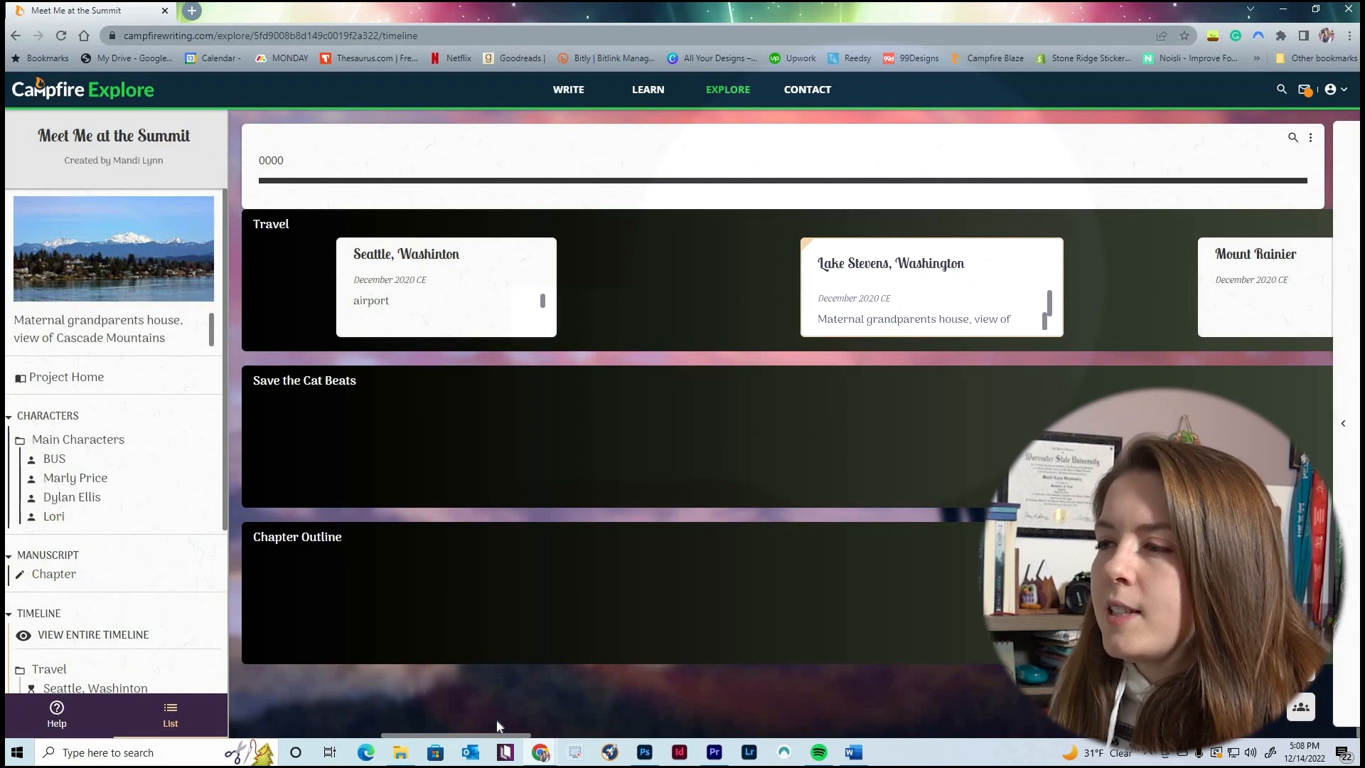
# Open the Yellowstone event from the Travel timeline and look through its photo panels
pyautogui.moveTo(504, 738); pyautogui.dragTo(640, 730)
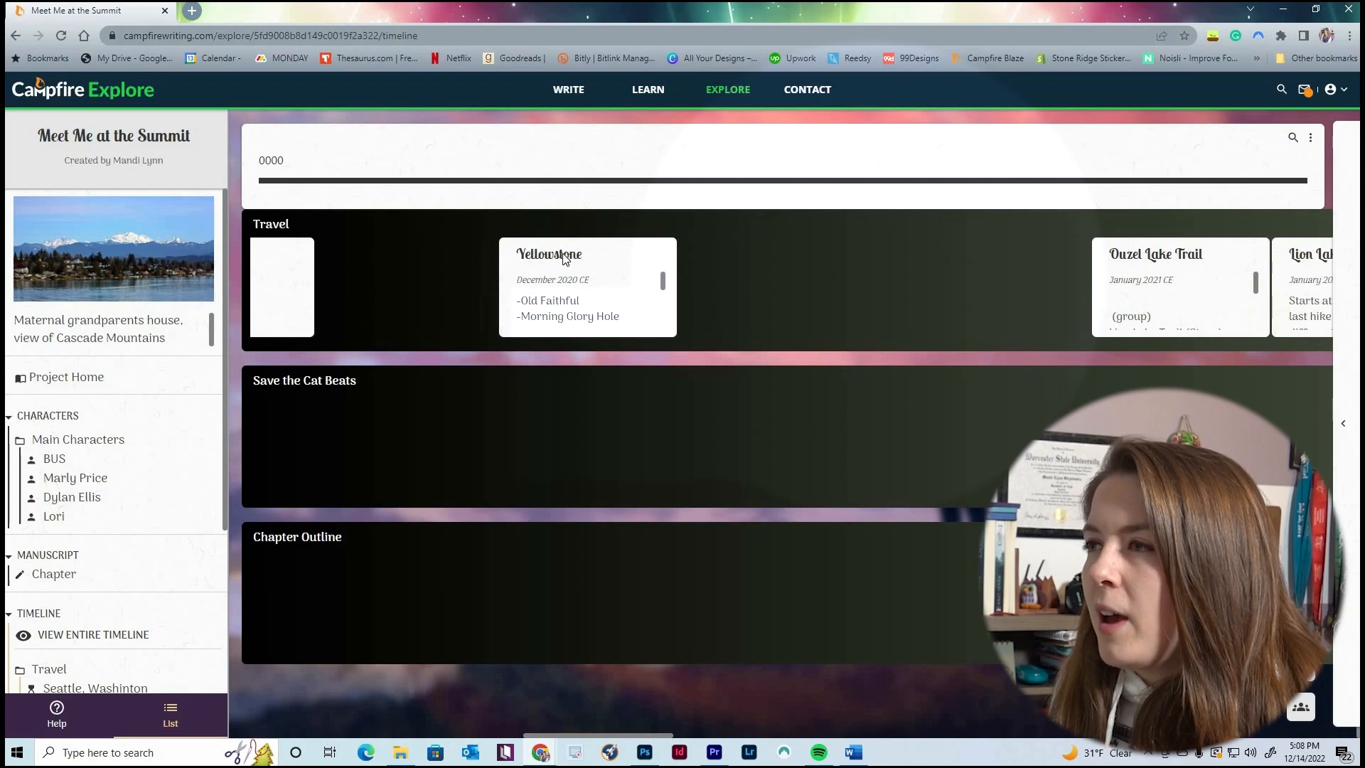
pyautogui.click(626, 280)
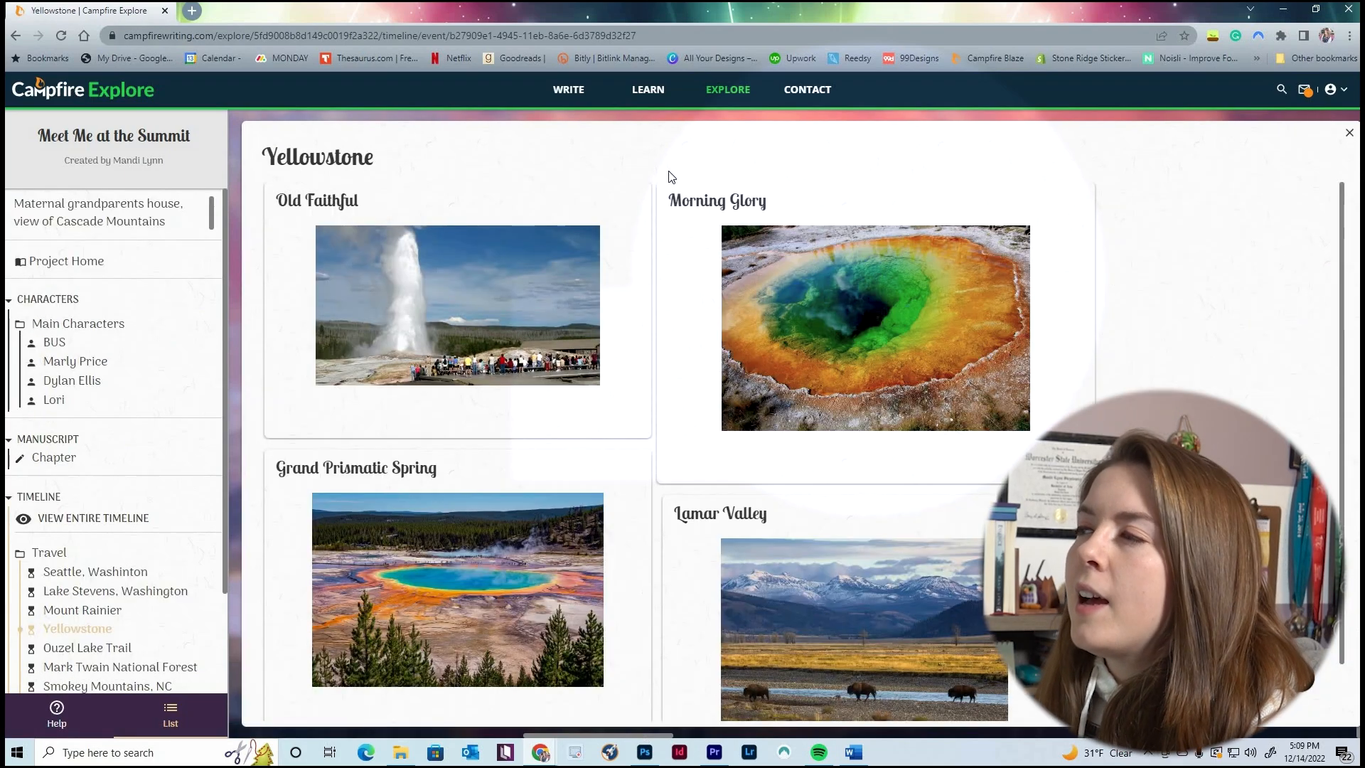
pyautogui.scroll(-1, 491, 469)
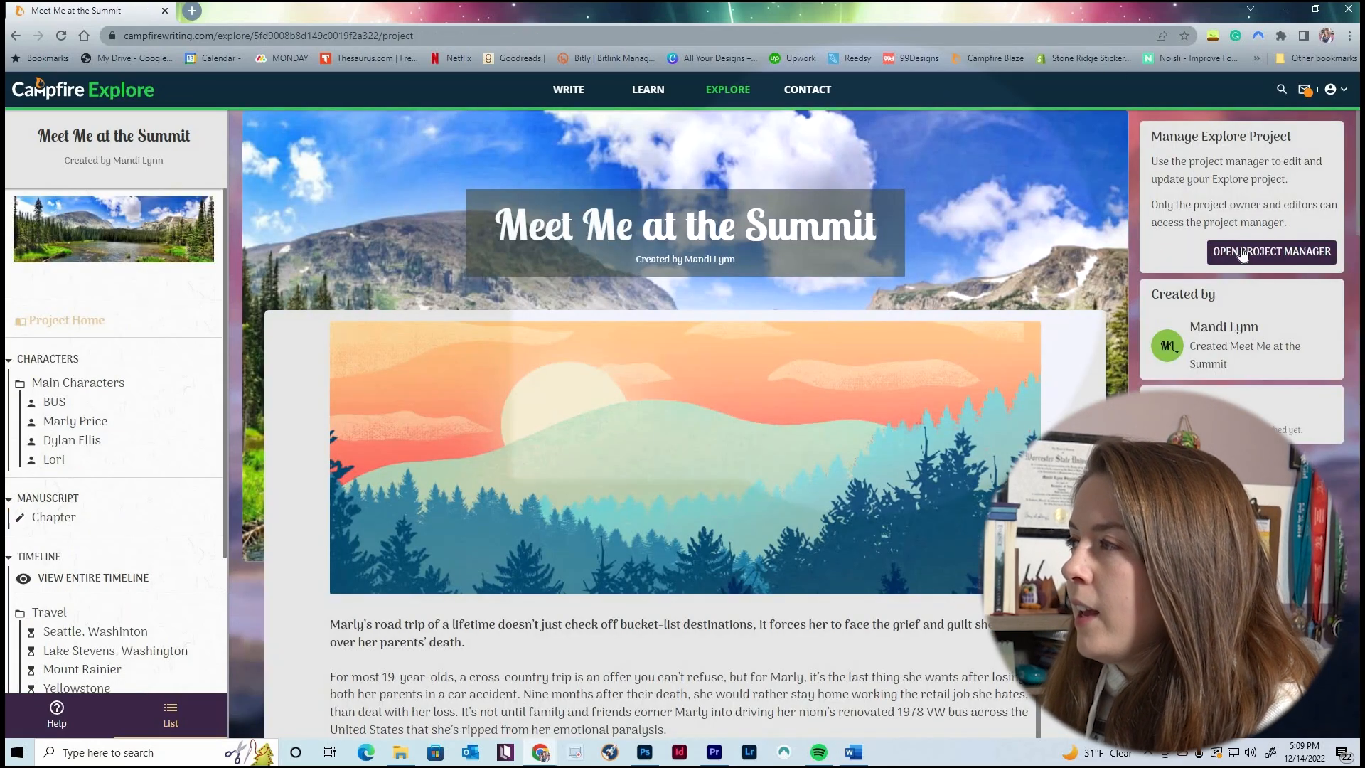
# Open the project manager from the project home page and examine the content blocks that build it
pyautogui.click(1258, 252)
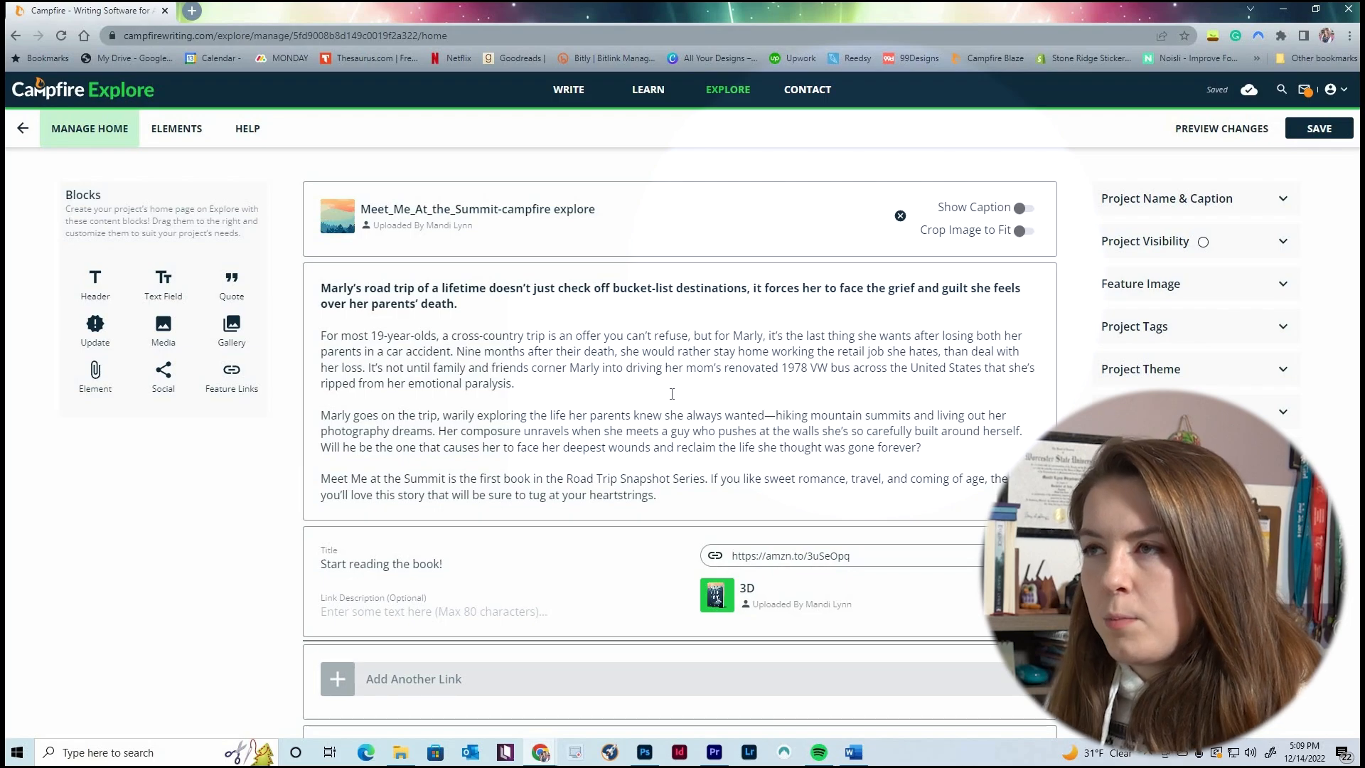
pyautogui.scroll(-15, 710, 342)
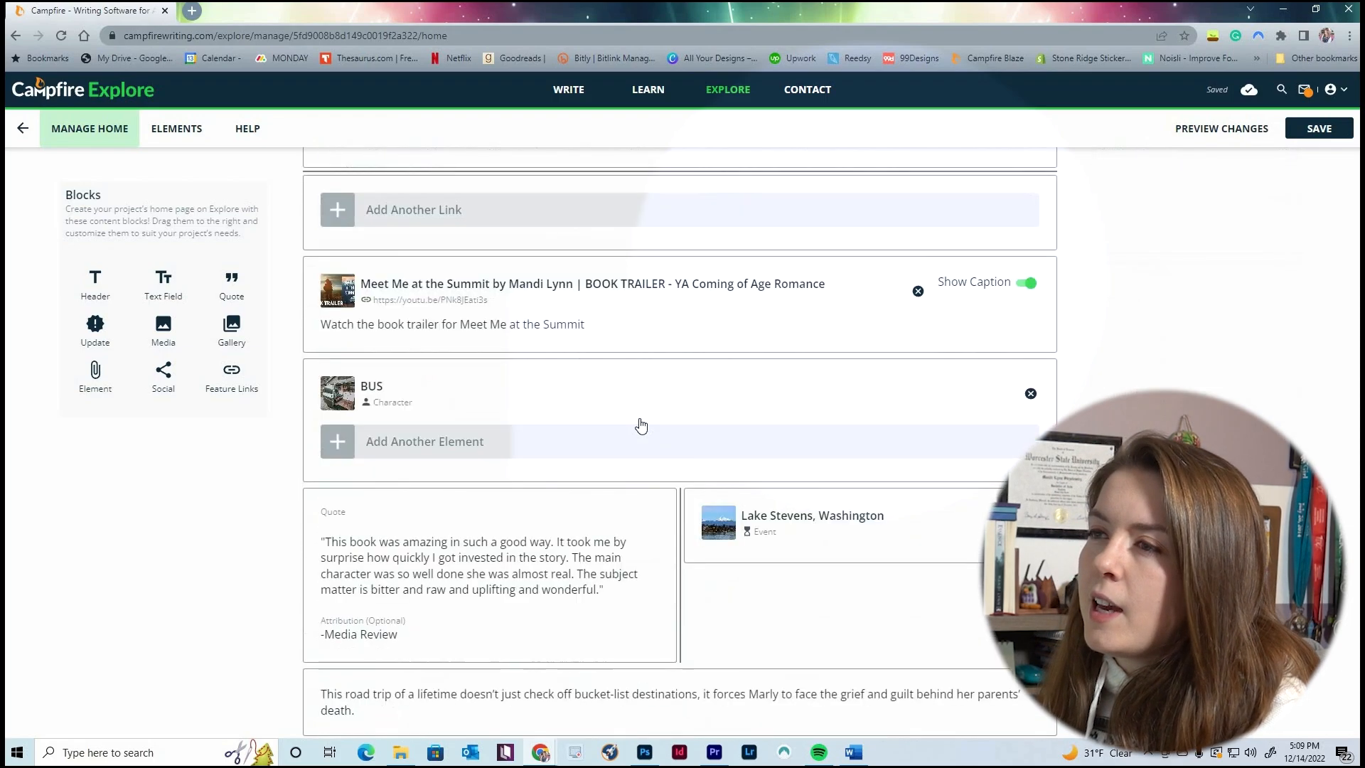
pyautogui.scroll(15, 641, 419)
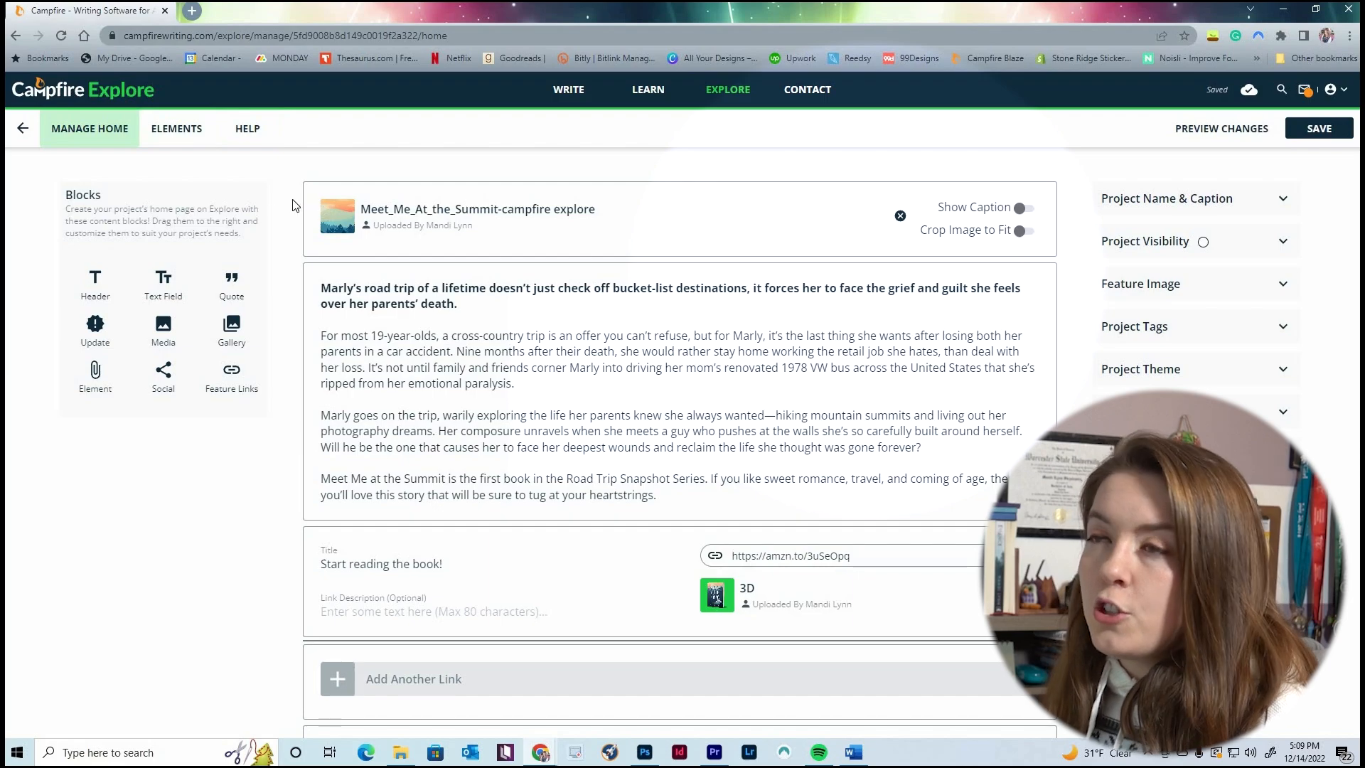
# Open the project's element settings and review which Characters, Items, Timeline and Manuscript elements are included
pyautogui.click(170, 135)
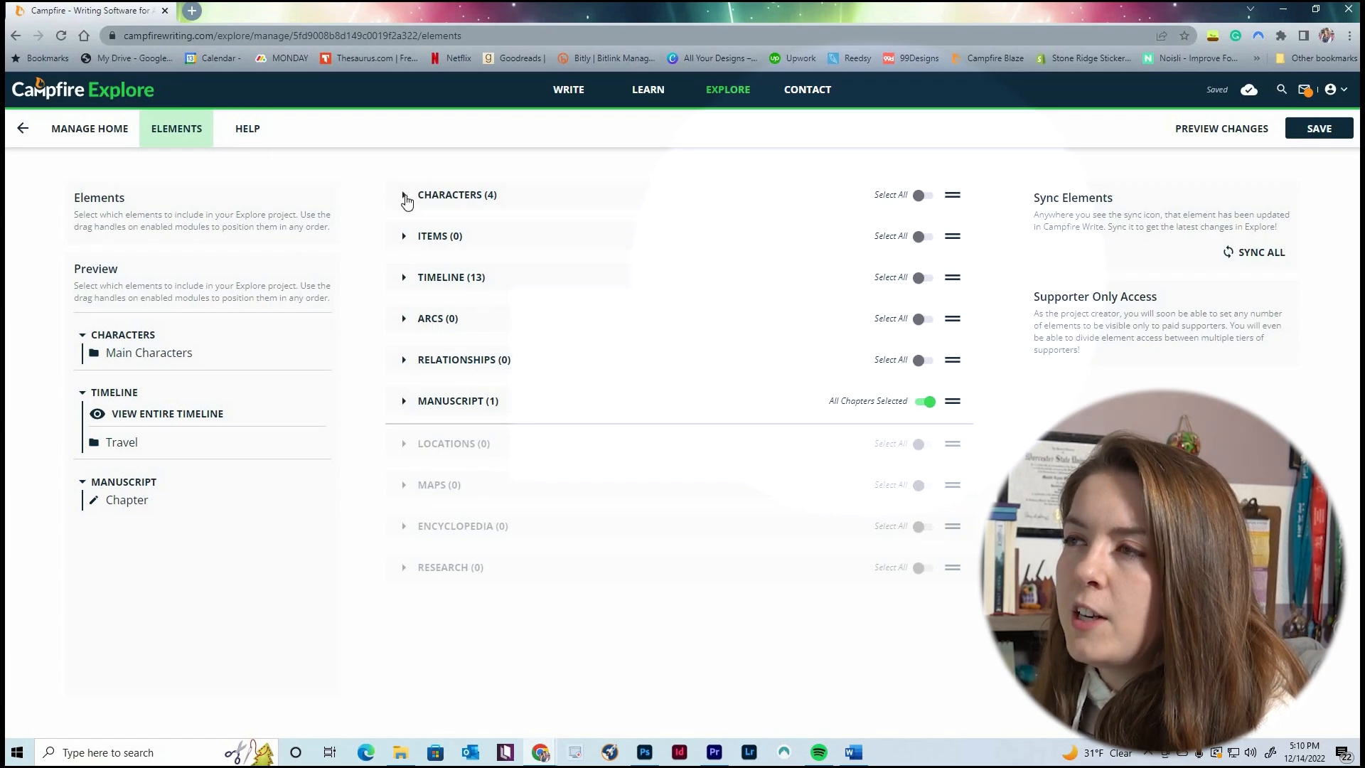
pyautogui.click(404, 195)
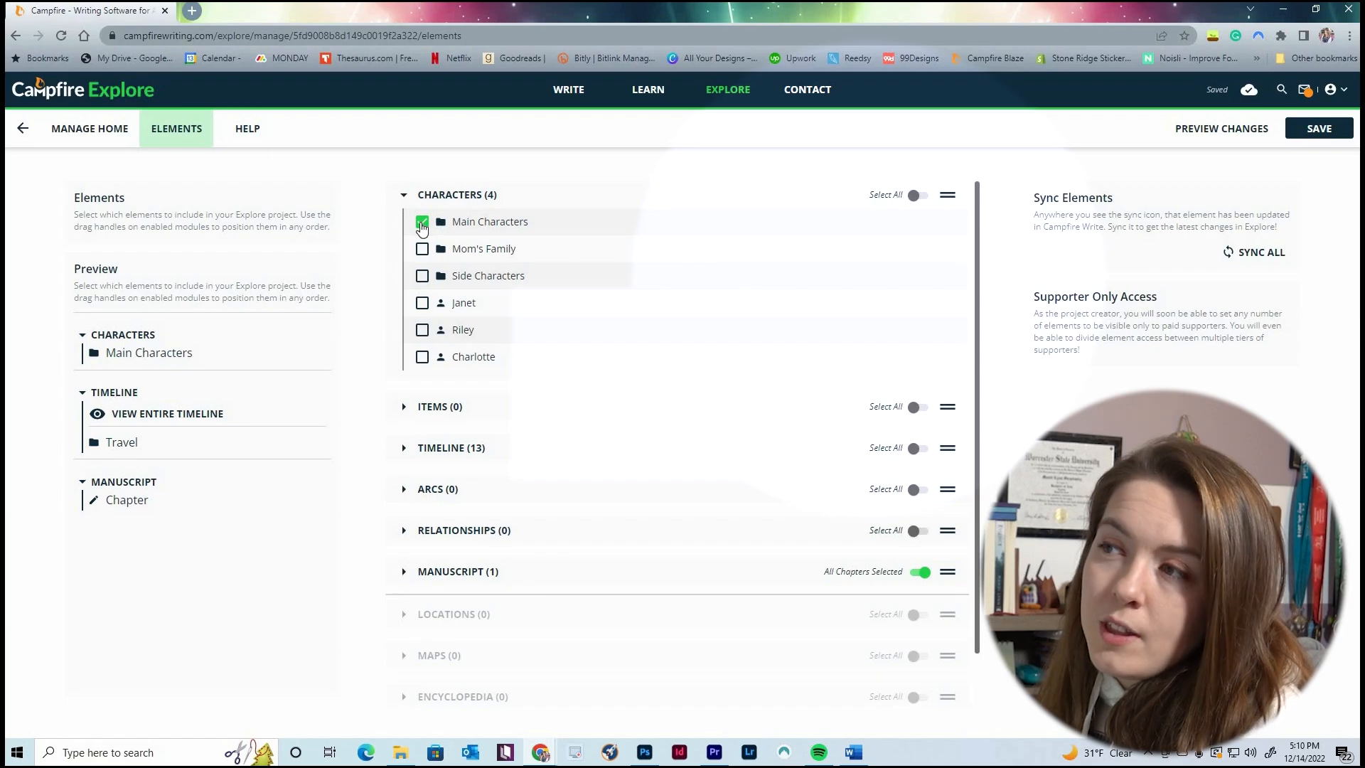
pyautogui.click(404, 195)
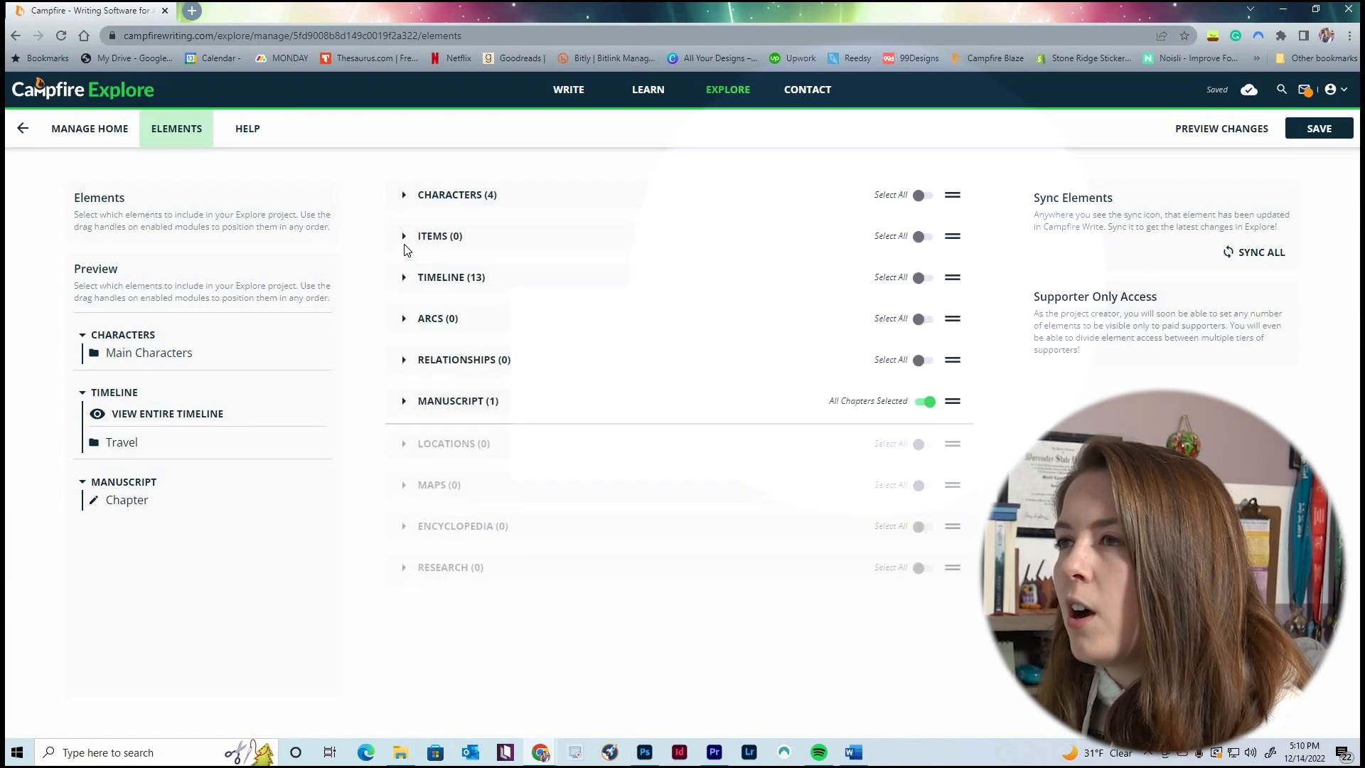
pyautogui.click(404, 237)
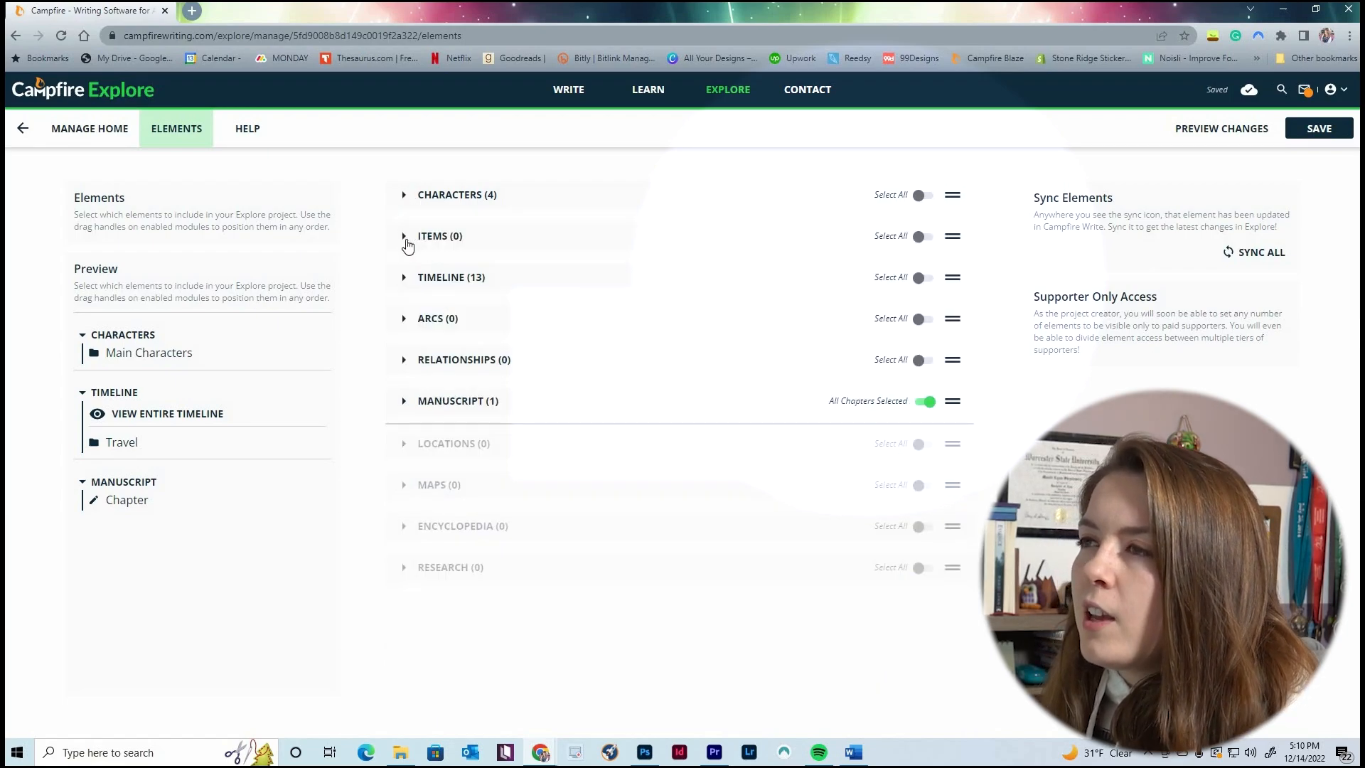
pyautogui.click(405, 238)
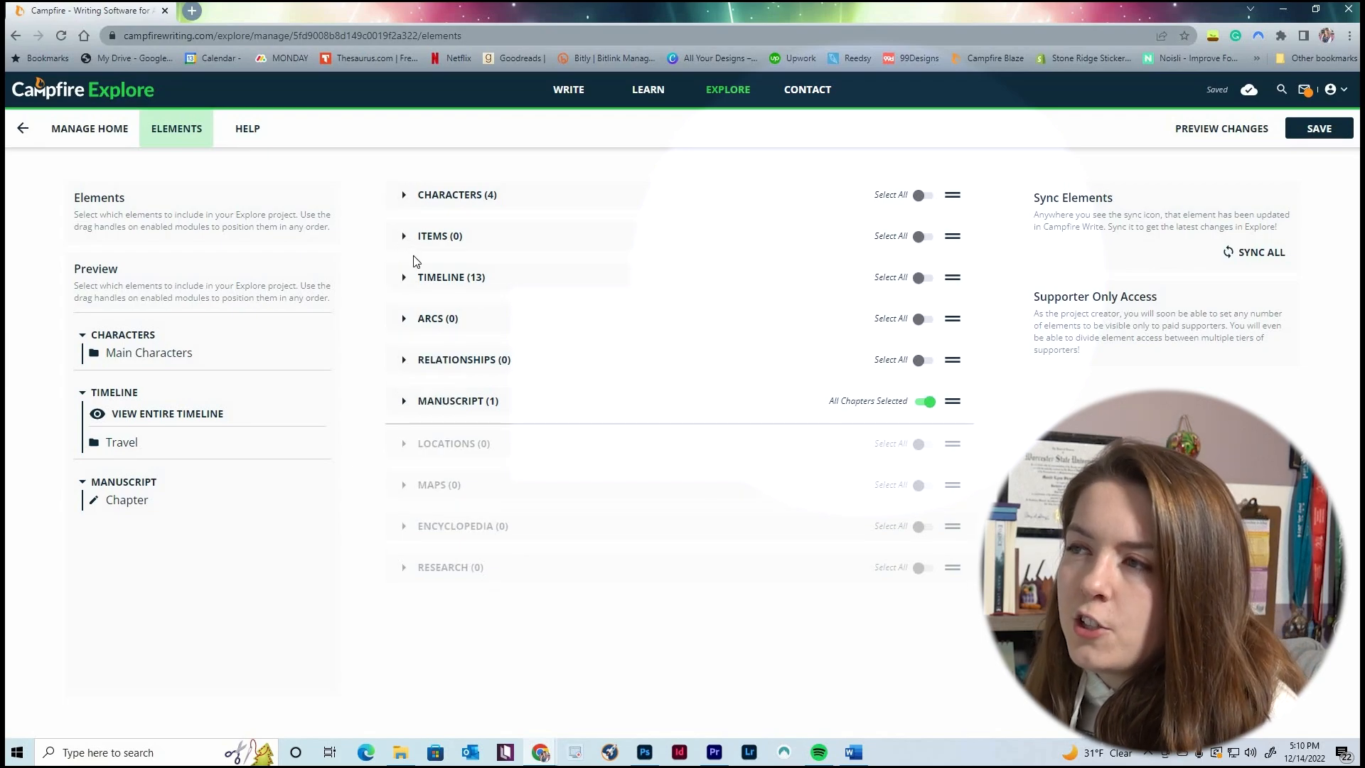
pyautogui.click(404, 278)
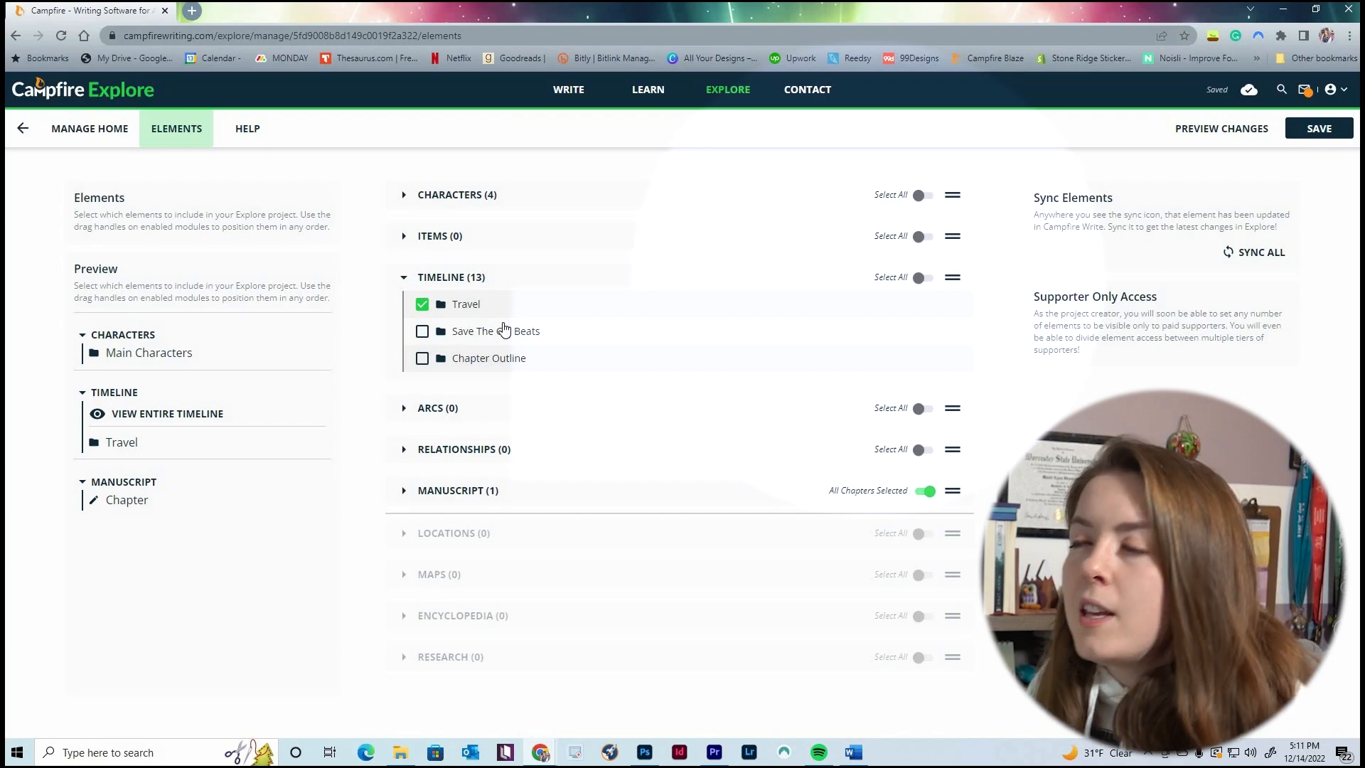
pyautogui.click(411, 407)
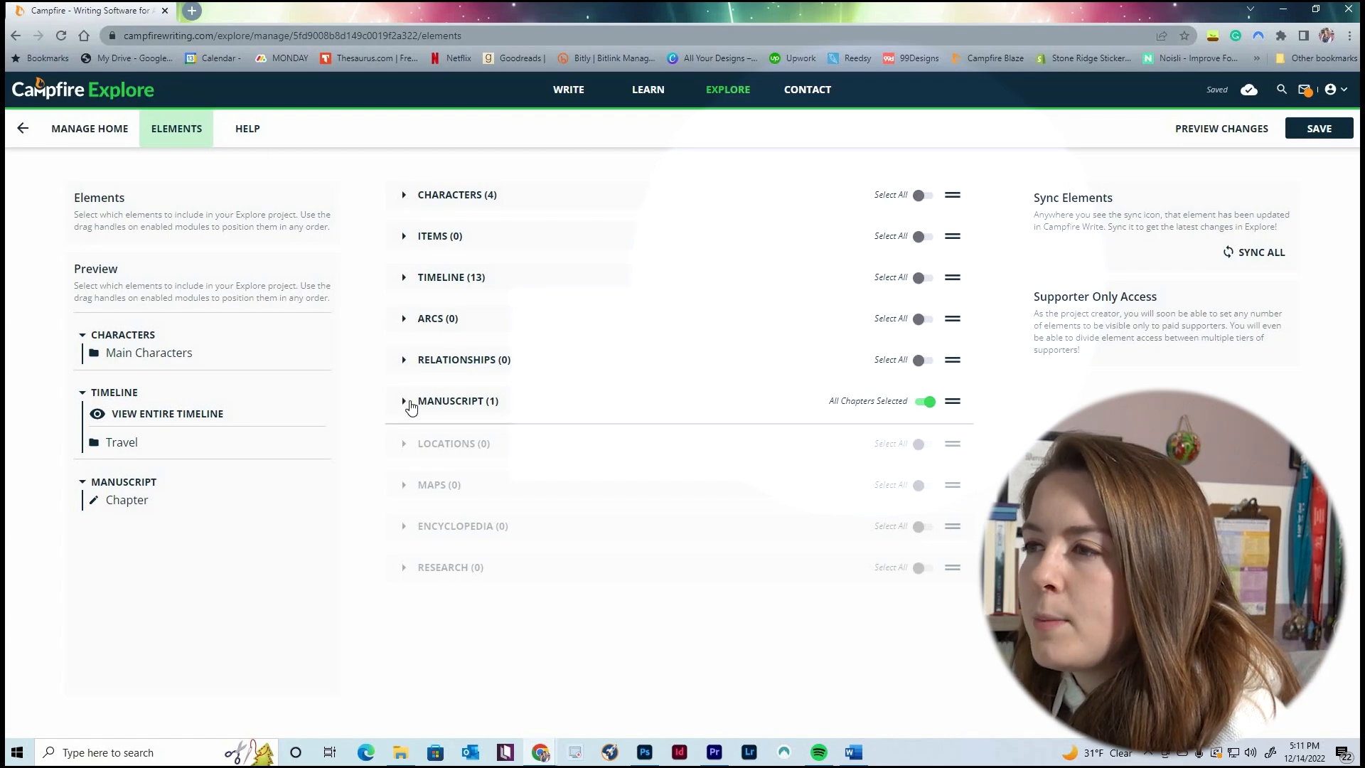
pyautogui.click(404, 403)
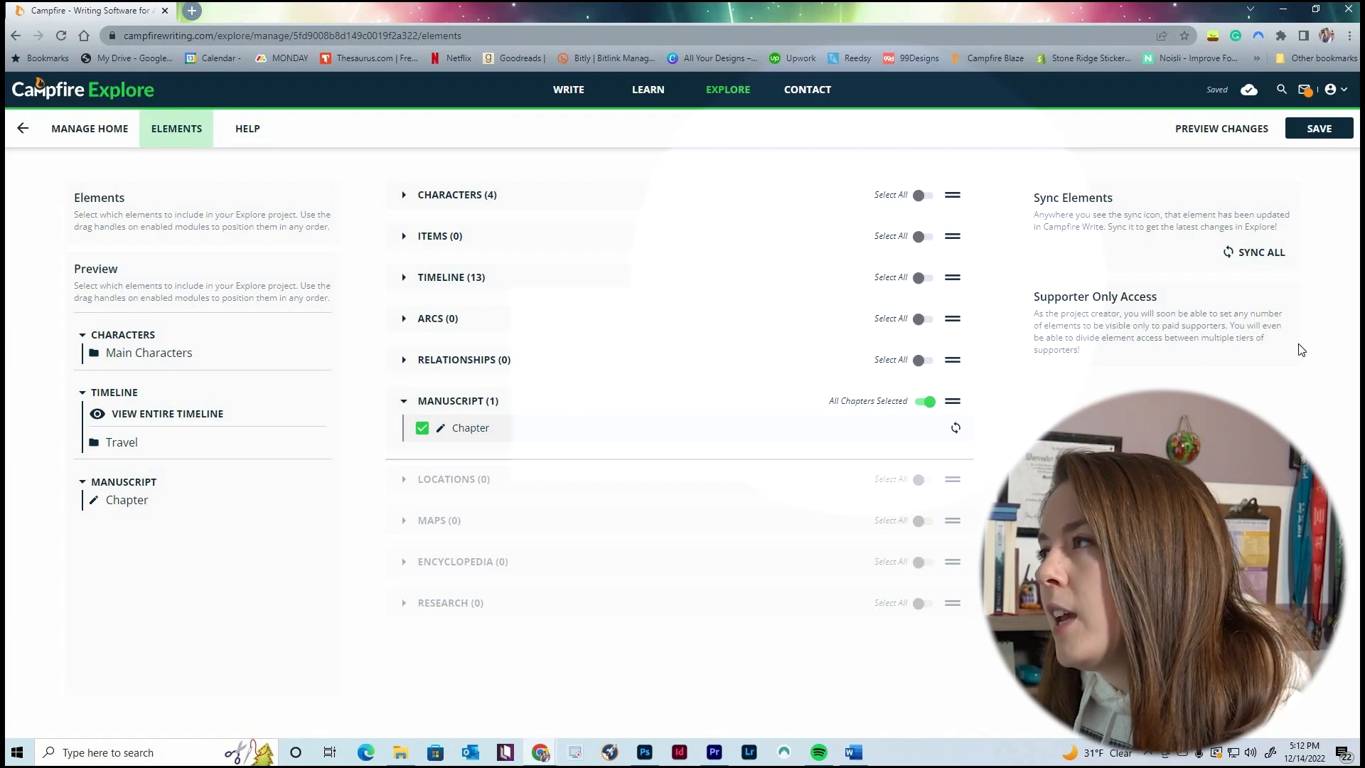
# Sync all elements with their latest Campfire Write changes and dismiss the sync dialog
pyautogui.click(1260, 253)
pyautogui.click(780, 489)
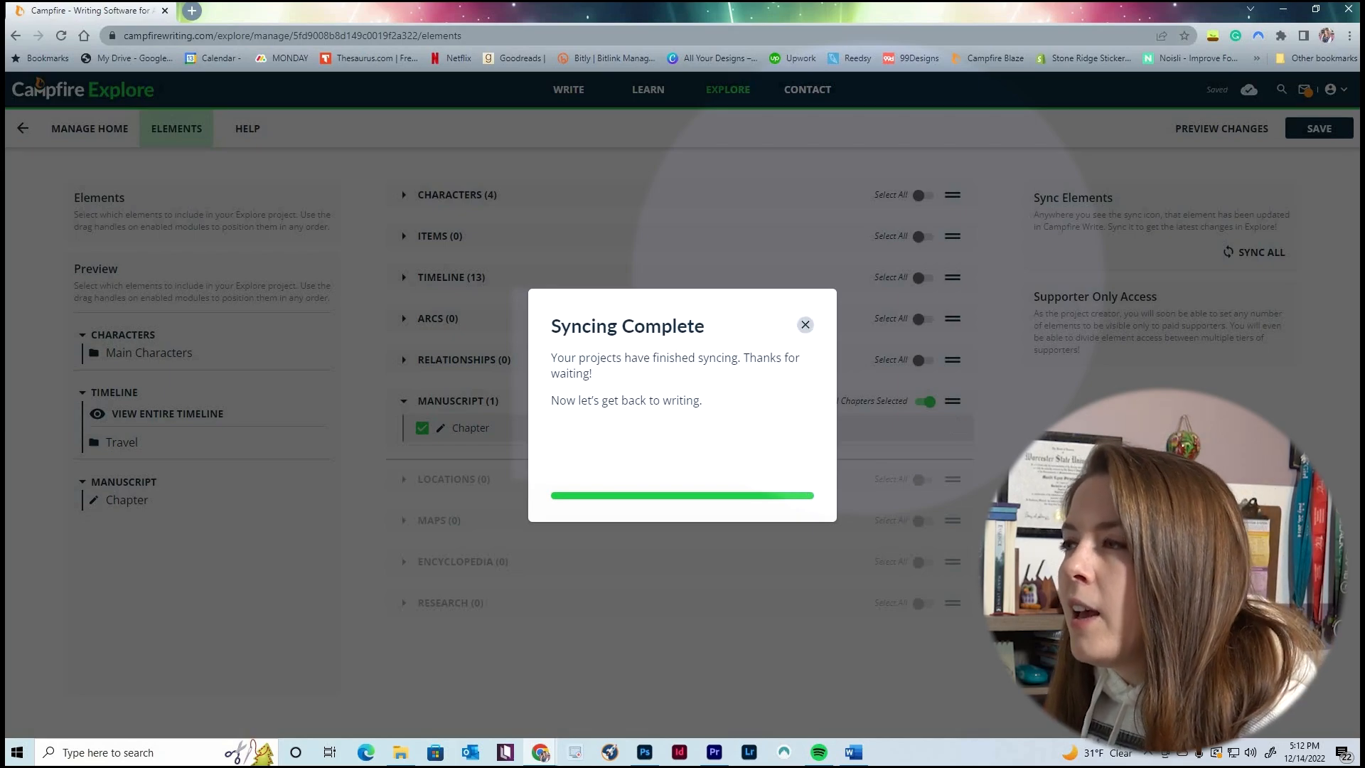
pyautogui.click(806, 324)
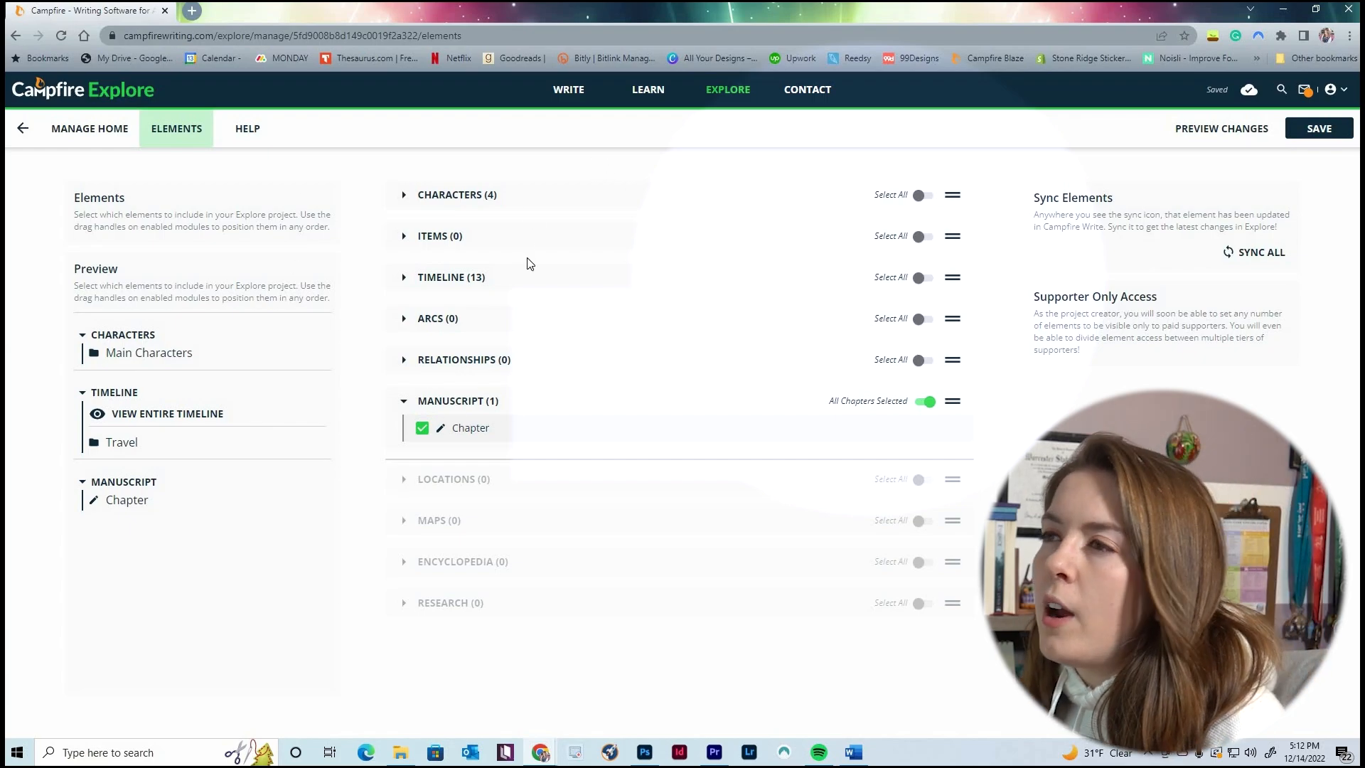
# Return to home page management, clear the banner media block's image and add the sunset mountain image "Meet_Me_At_the_Summit-campfire explore"
pyautogui.click(79, 139)
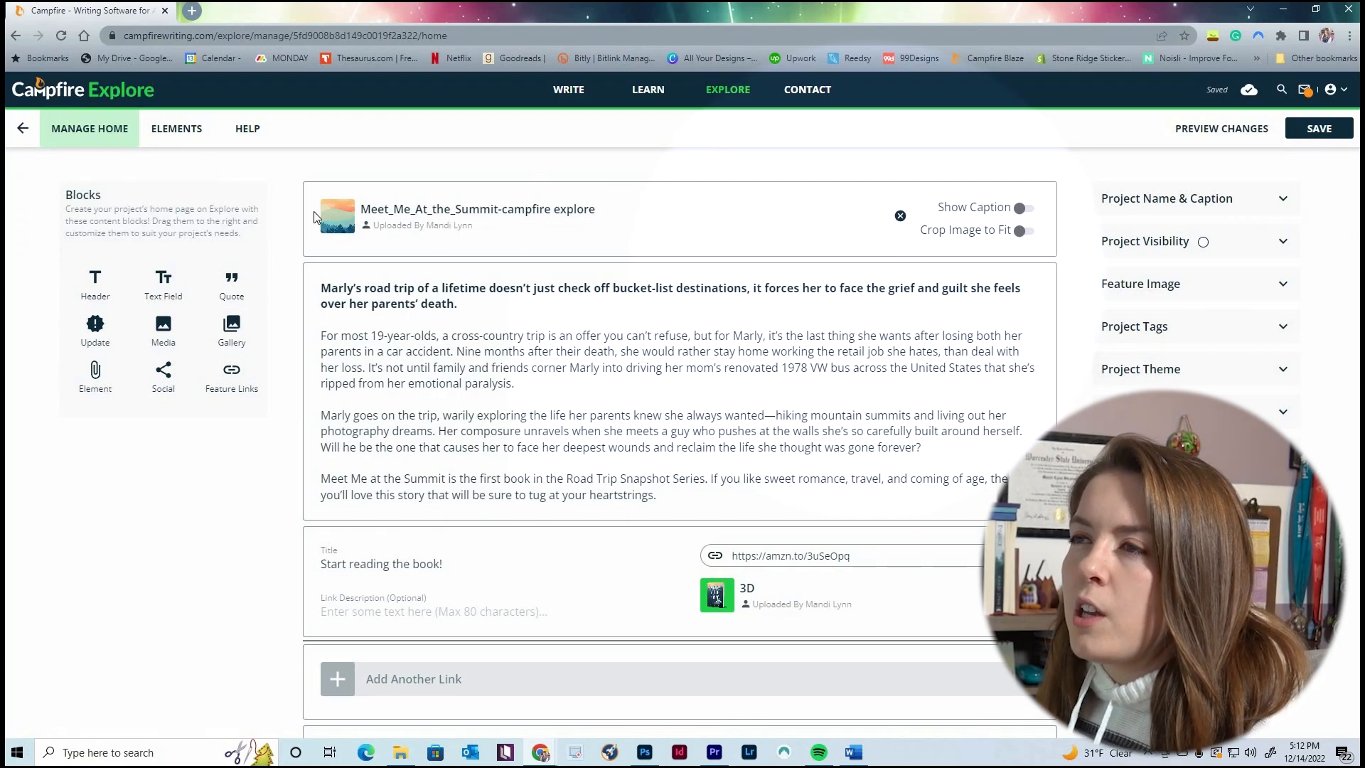
pyautogui.click(900, 216)
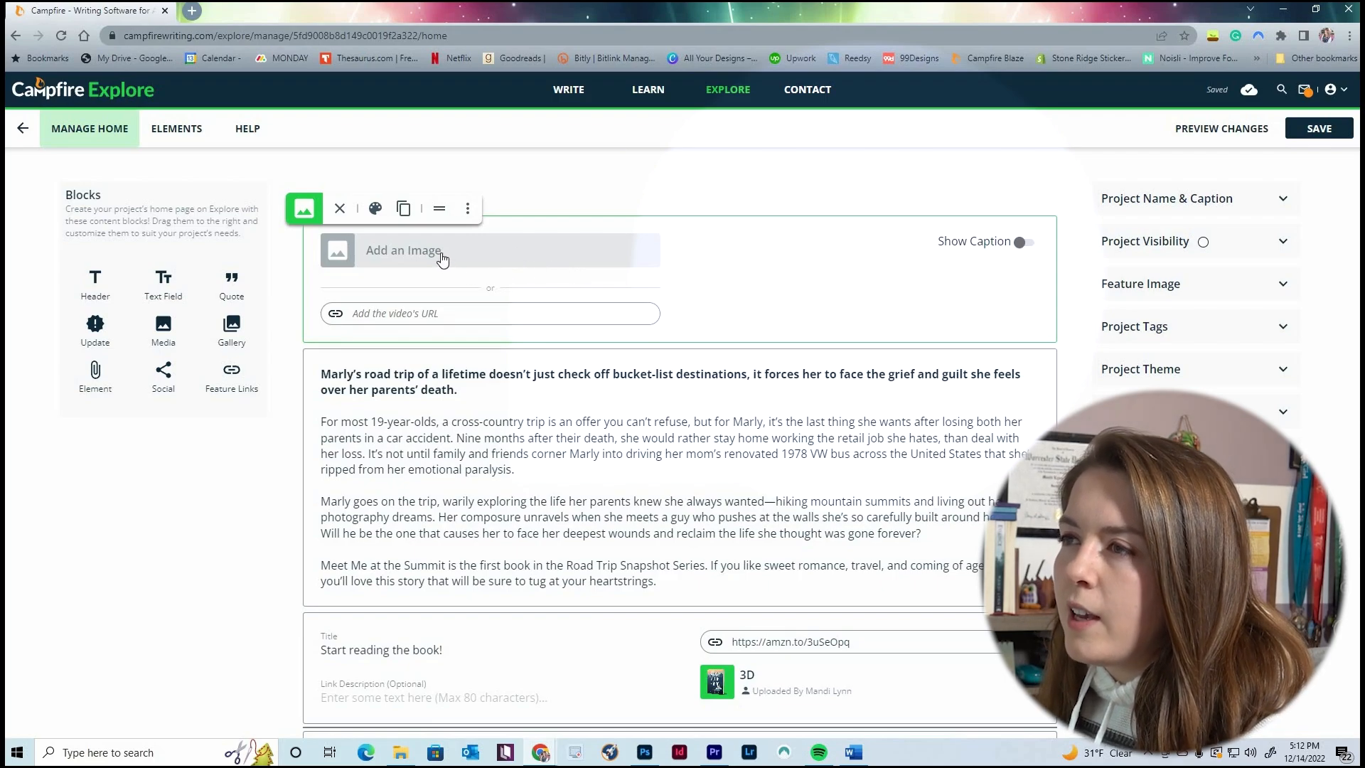
pyautogui.click(403, 256)
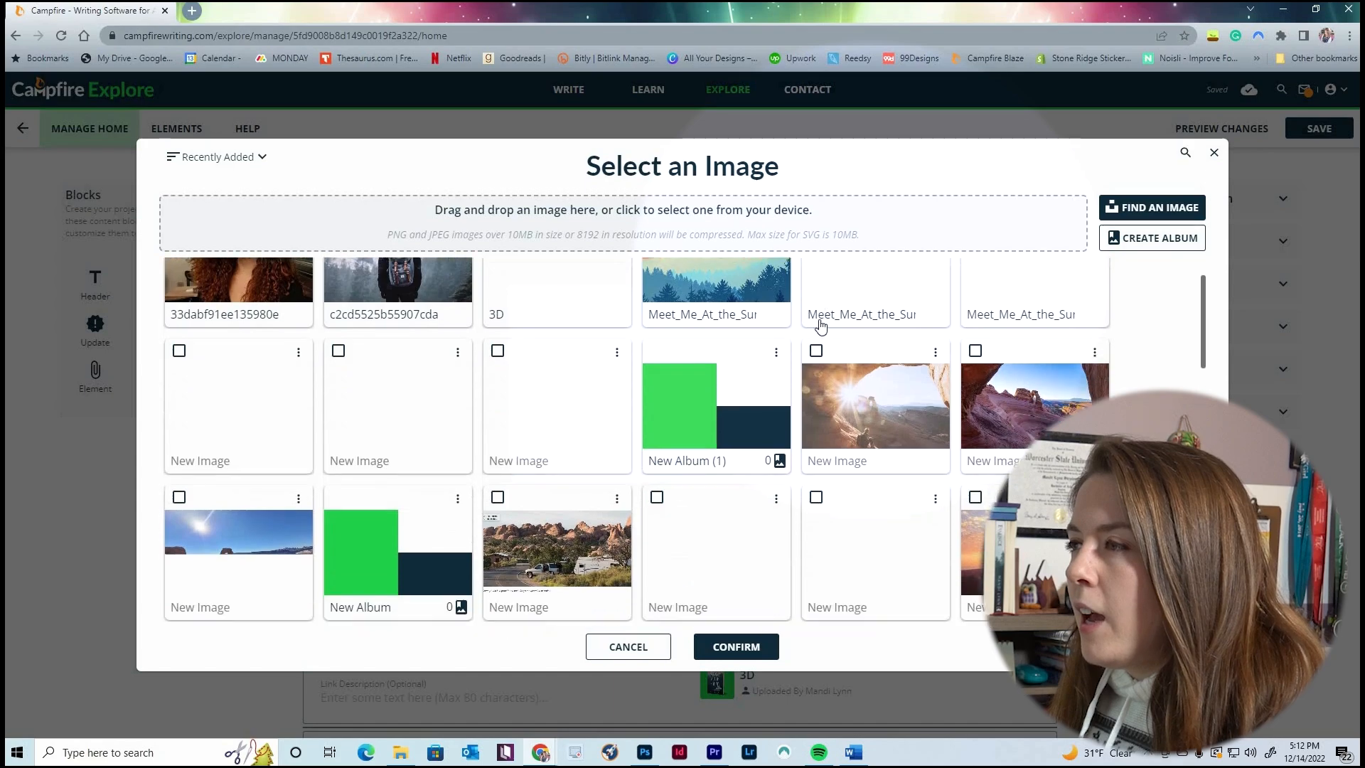
pyautogui.click(656, 277)
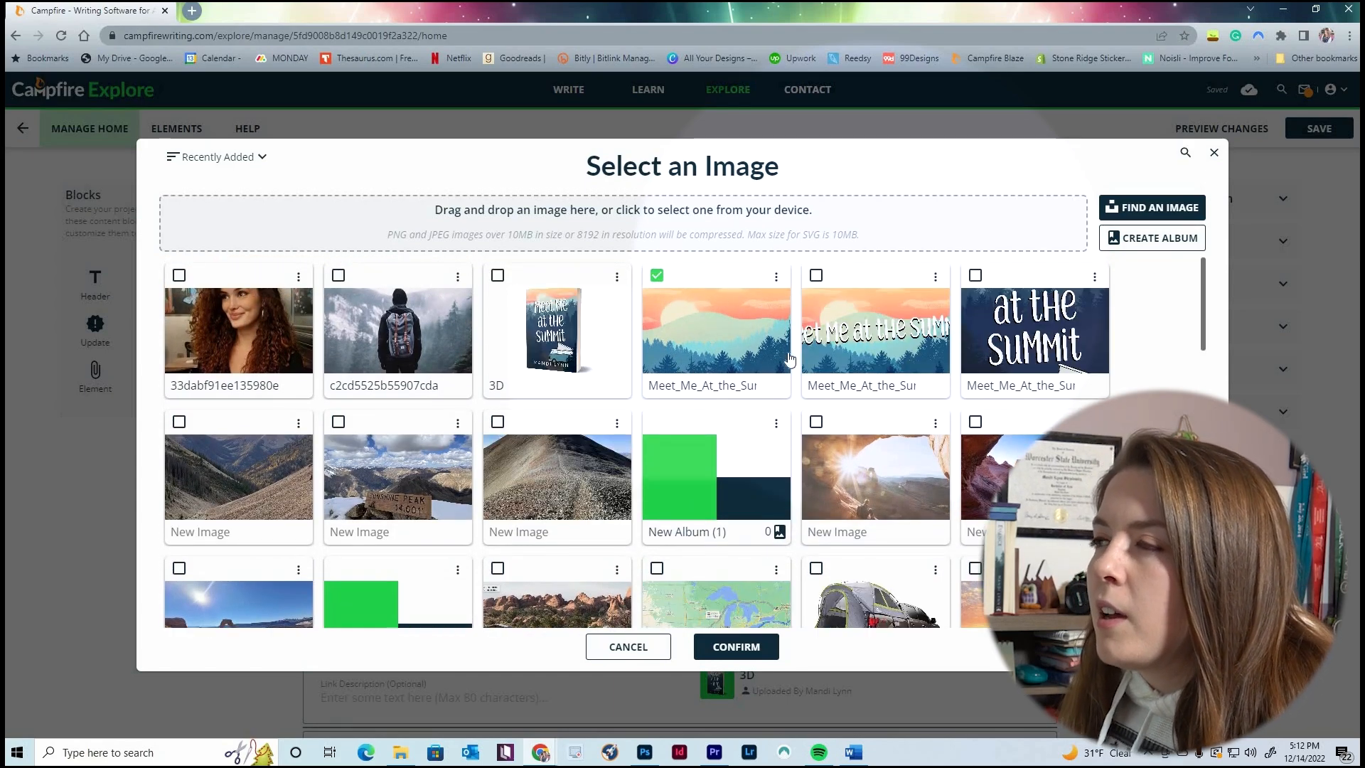
pyautogui.click(736, 647)
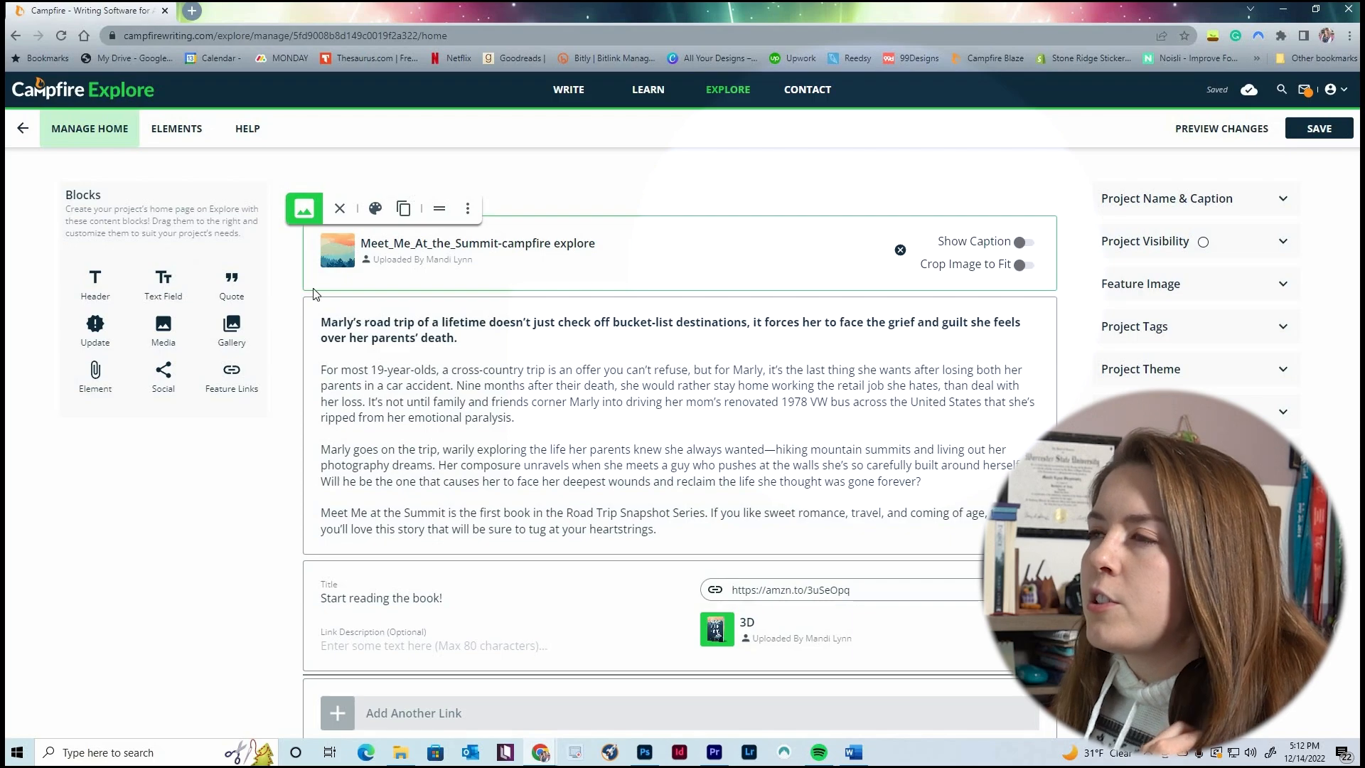
# Look over the home page blocks and activate the synopsis text field with the cursor at the end of its text
pyautogui.scroll(-7, 681, 547)
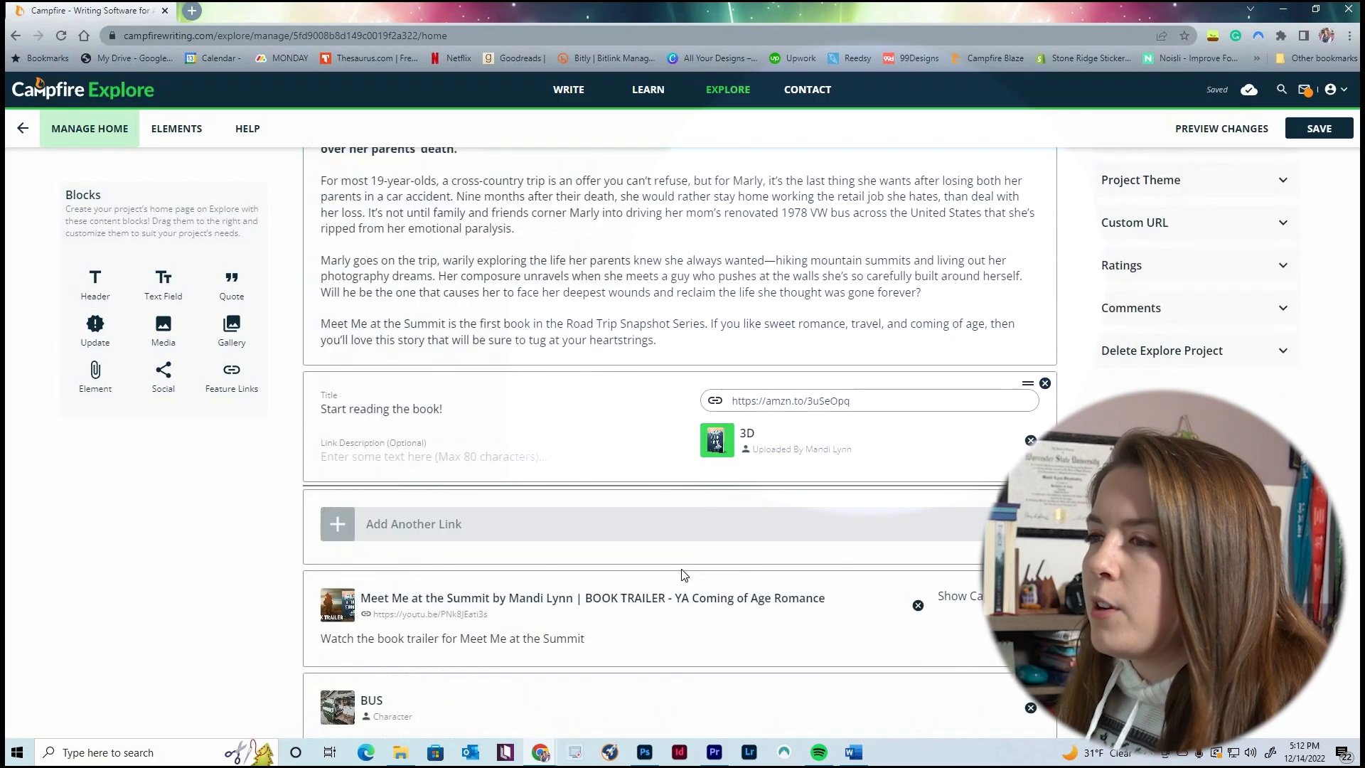
pyautogui.scroll(7, 619, 413)
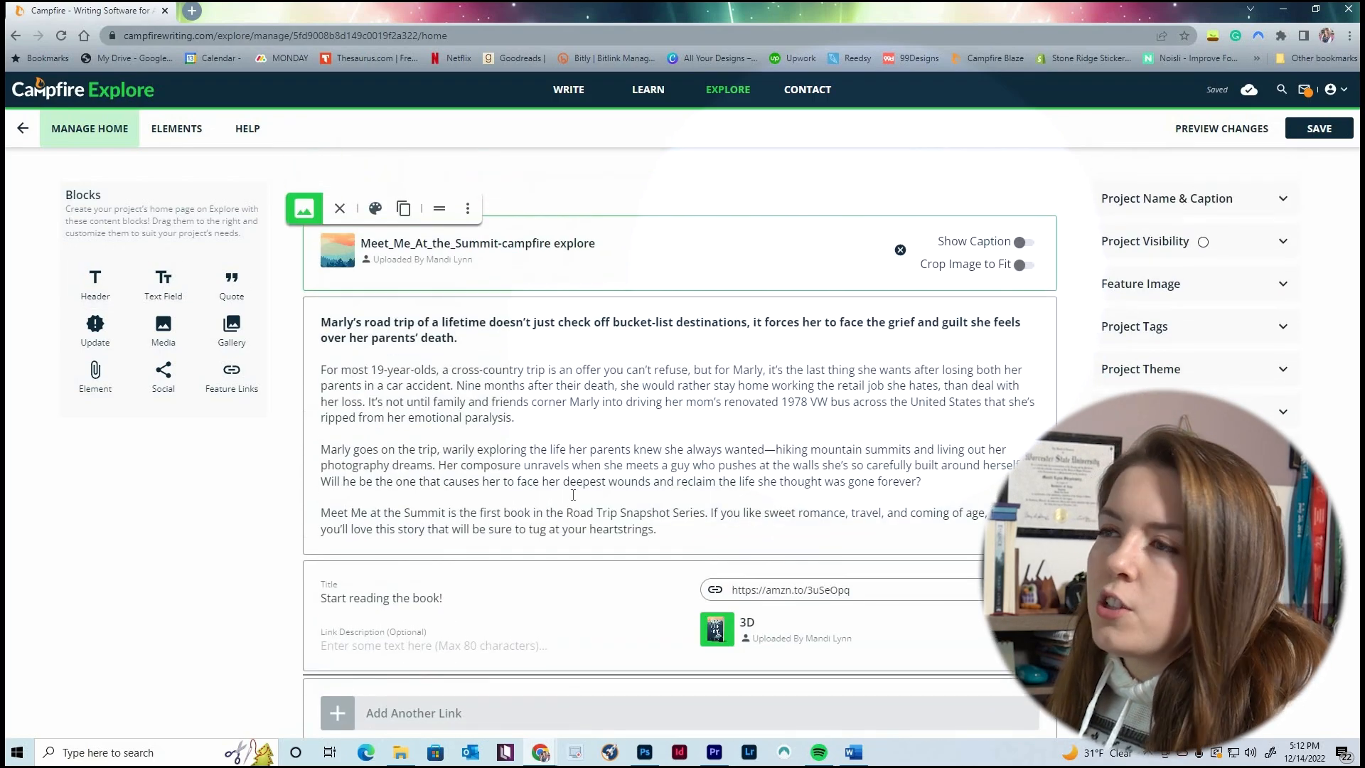
pyautogui.click(323, 316)
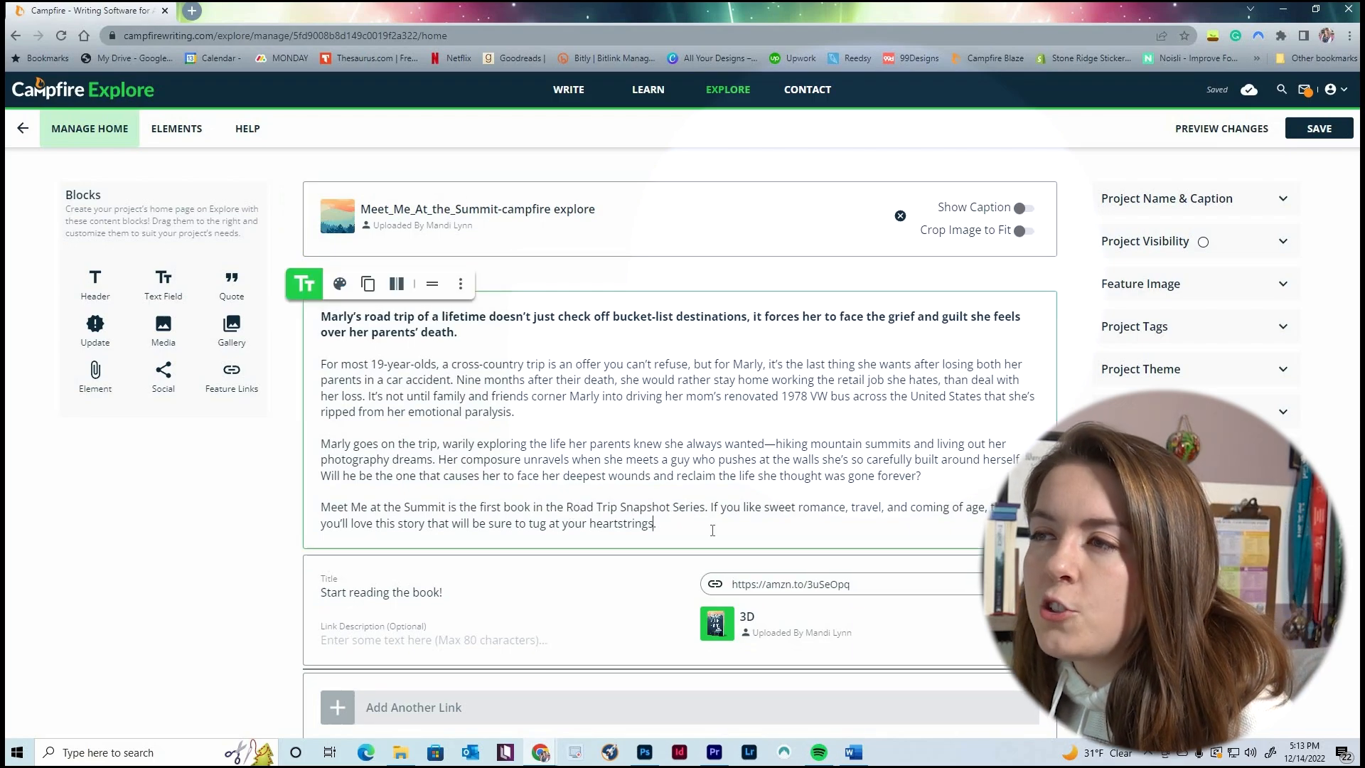
pyautogui.hotkey('ctrl', 'a')
pyautogui.click(676, 523)
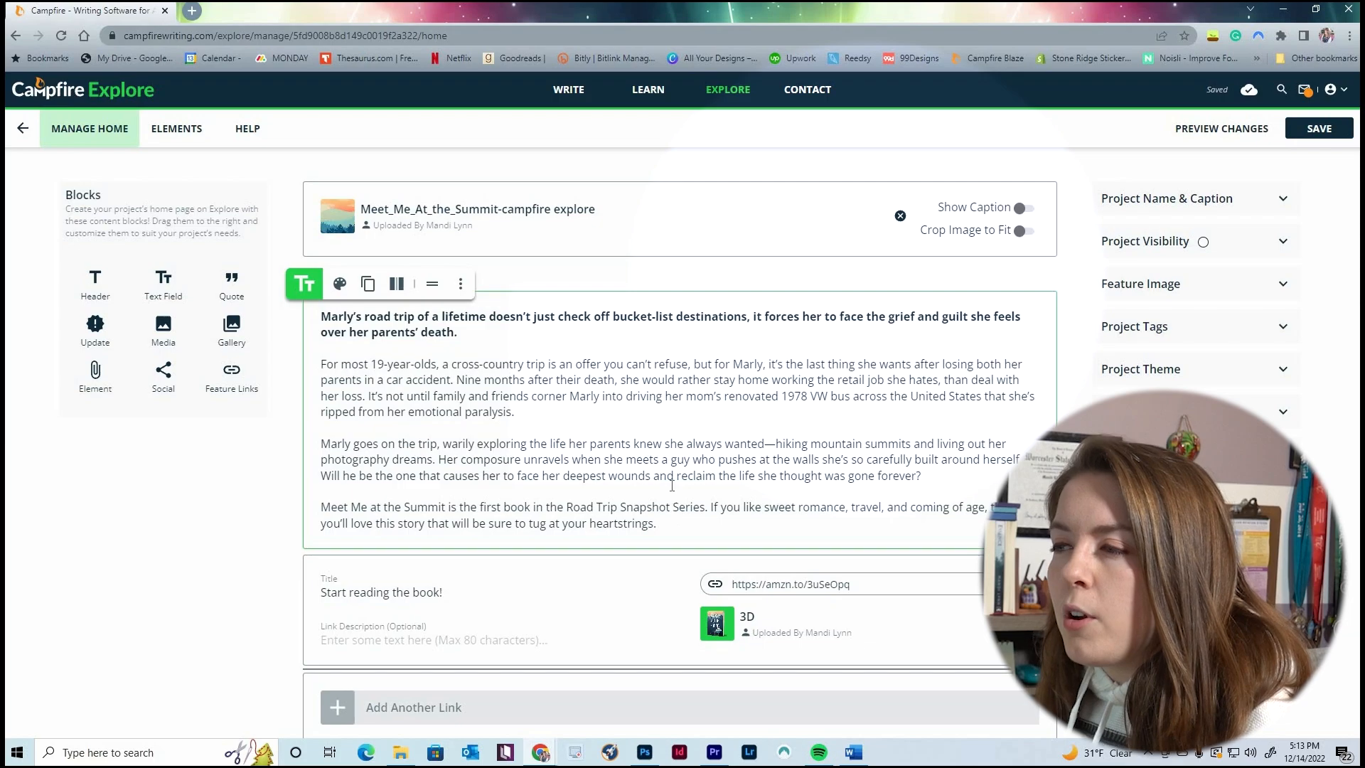
# Add an empty Feature Links block between the synopsis text field and the "Start reading the book!" link block
pyautogui.scroll(-2, 672, 486)
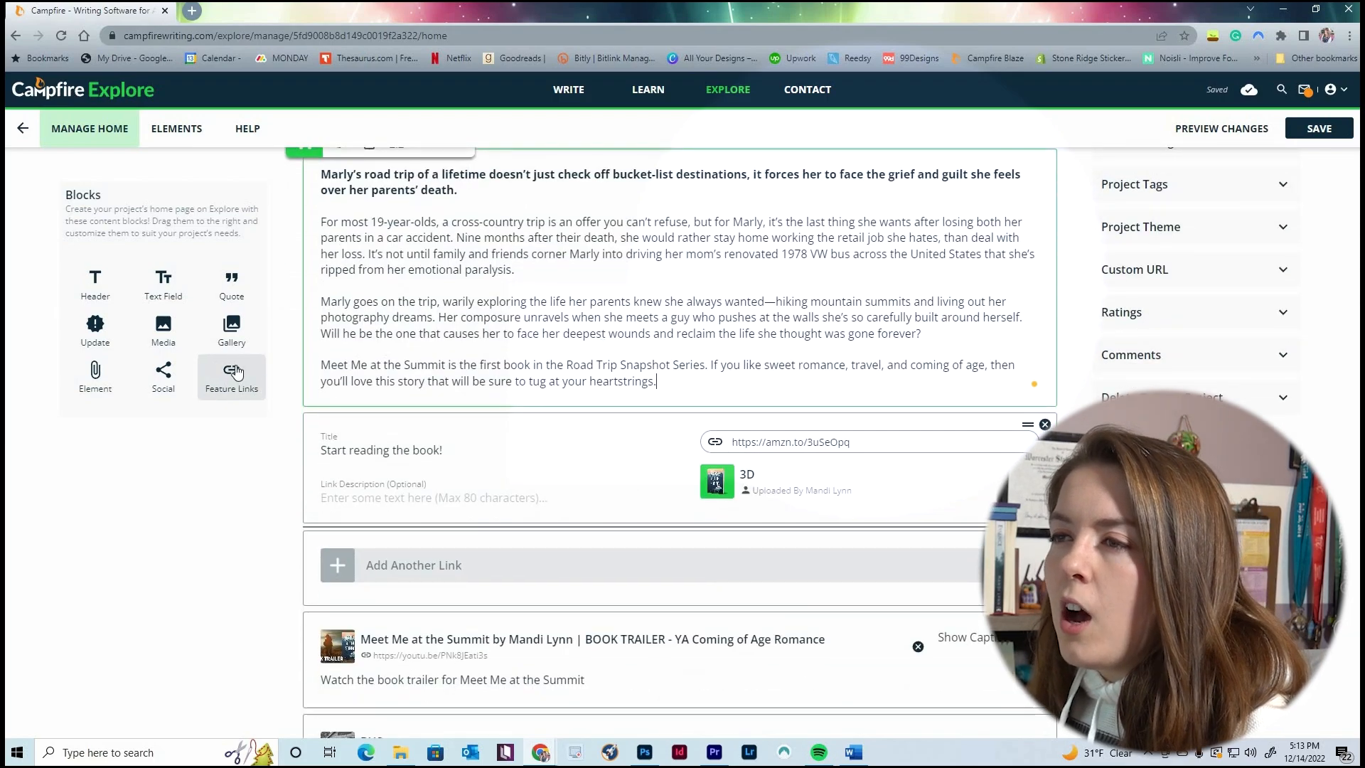
pyautogui.moveTo(236, 371); pyautogui.dragTo(332, 467)
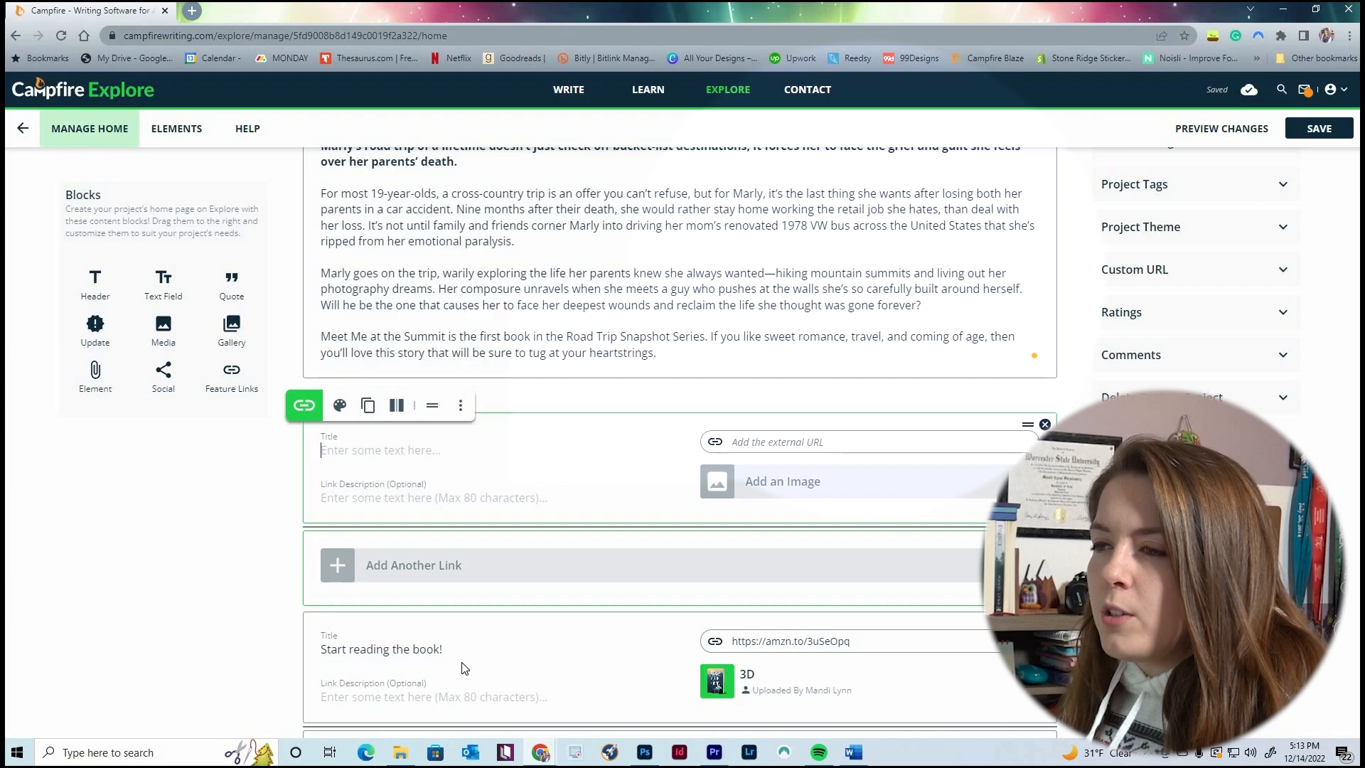
pyautogui.moveTo(444, 649); pyautogui.dragTo(312, 654)
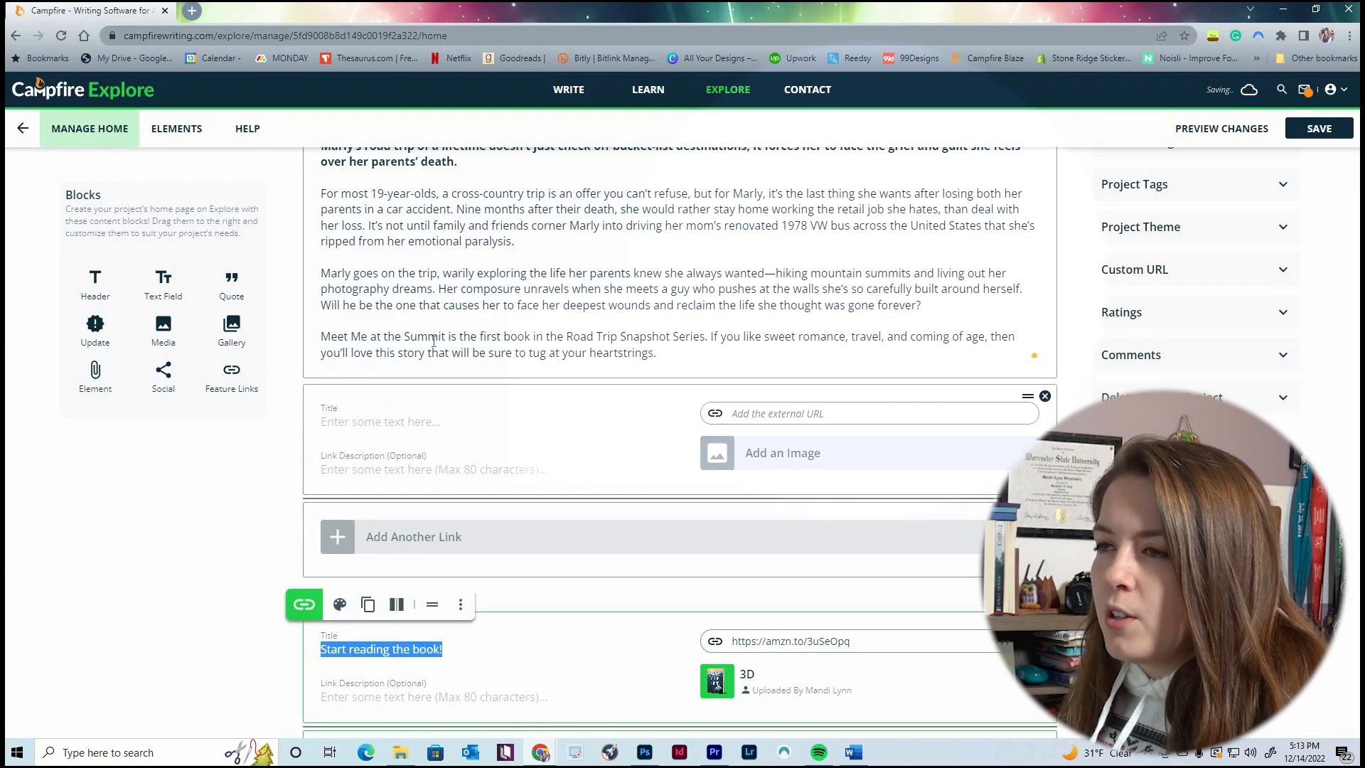
pyautogui.click(381, 464)
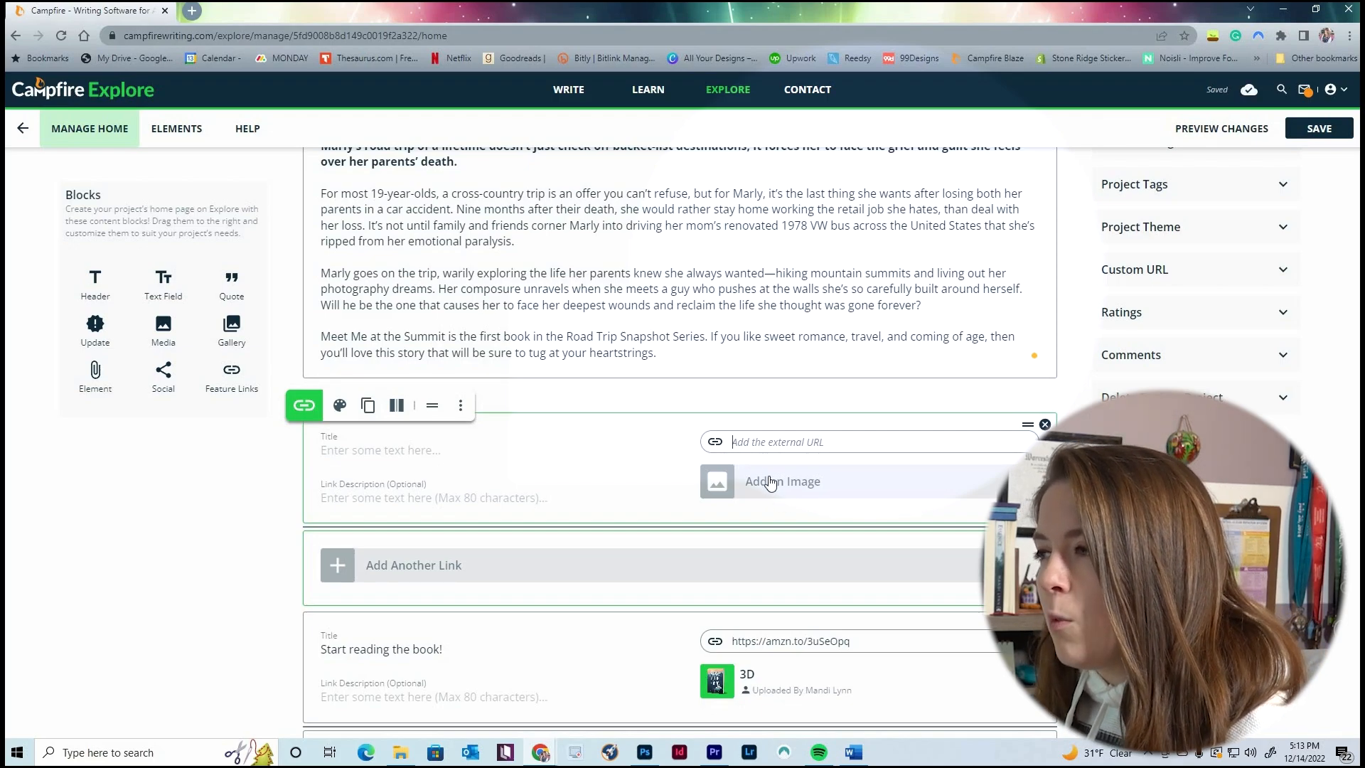
# Remove the blank link from the new Feature Links block and delete that block
pyautogui.click(1044, 425)
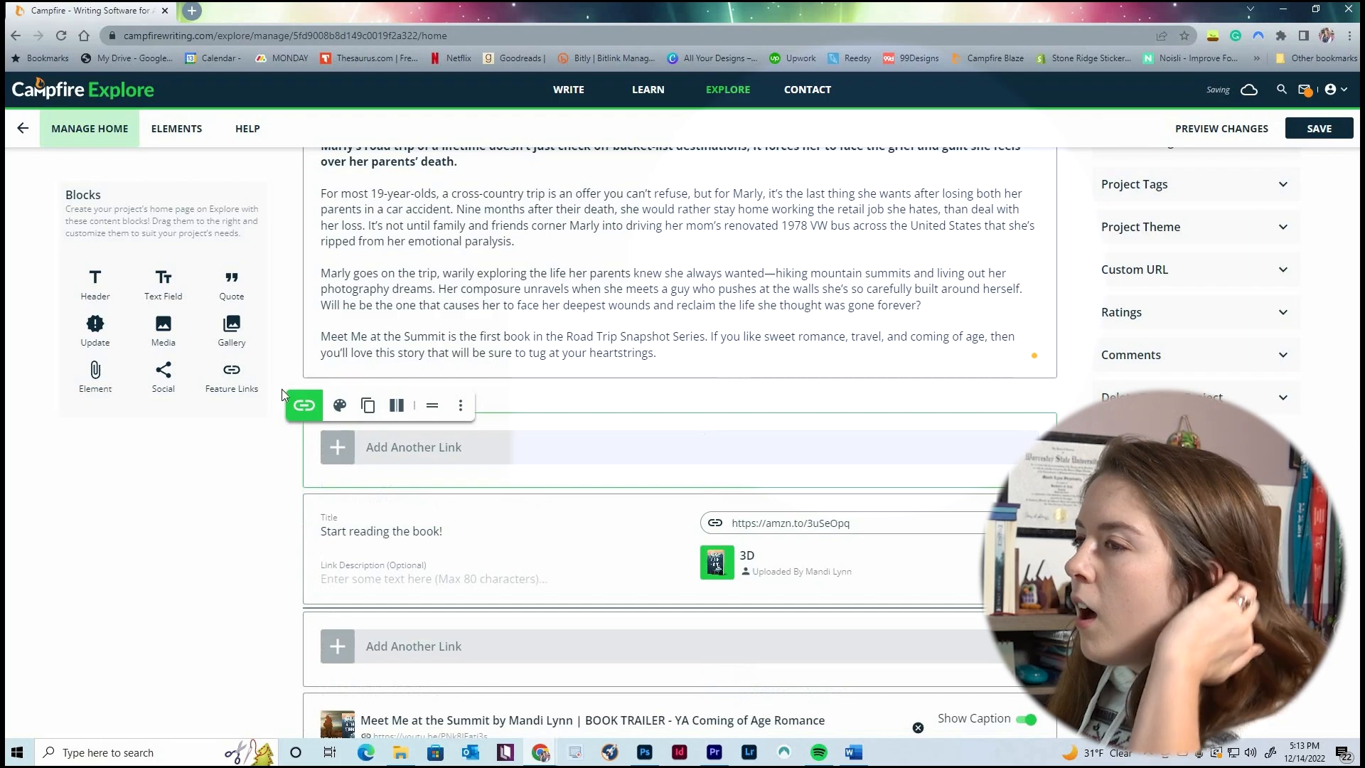
pyautogui.click(461, 405)
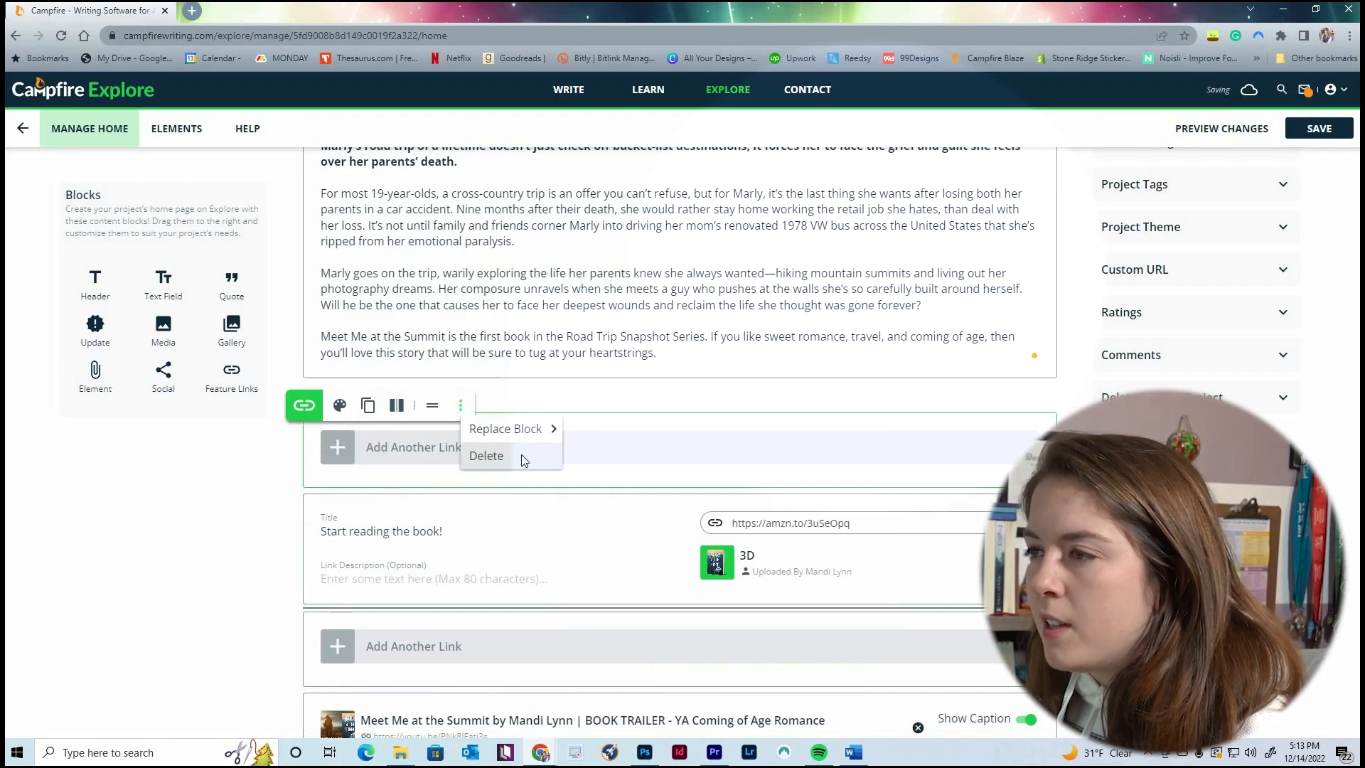
pyautogui.click(522, 455)
# Examine the book trailer media block's caption and the element block containing the BUS character
pyautogui.scroll(-1, 900, 466)
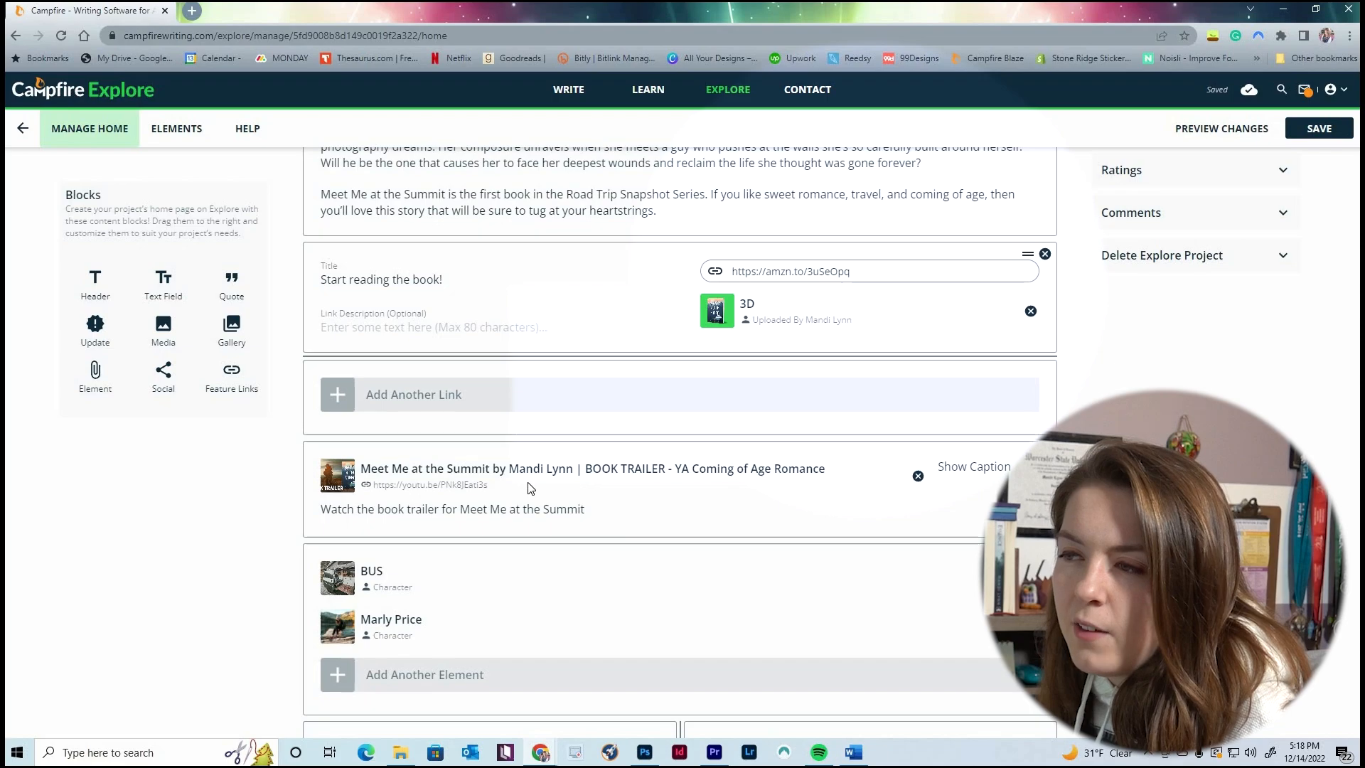
pyautogui.moveTo(320, 509); pyautogui.dragTo(587, 510)
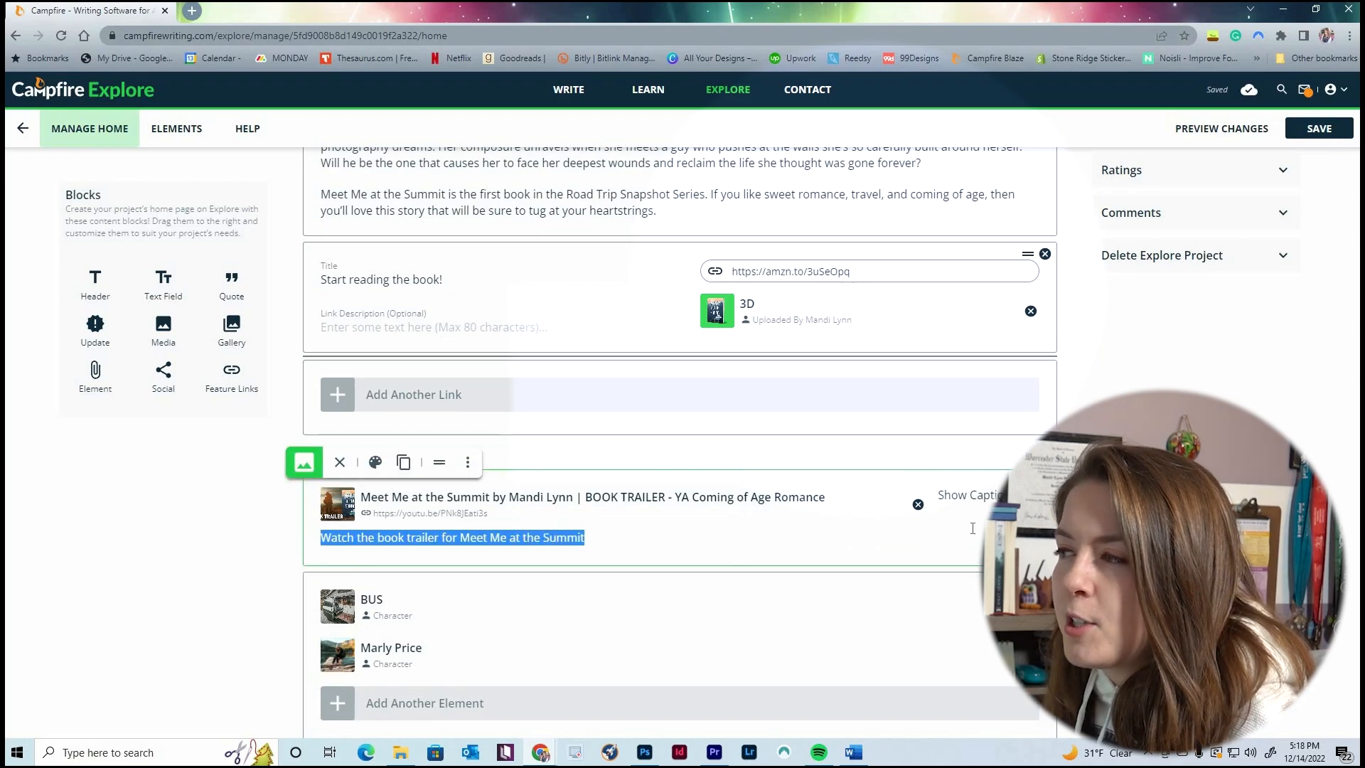
pyautogui.click(1095, 491)
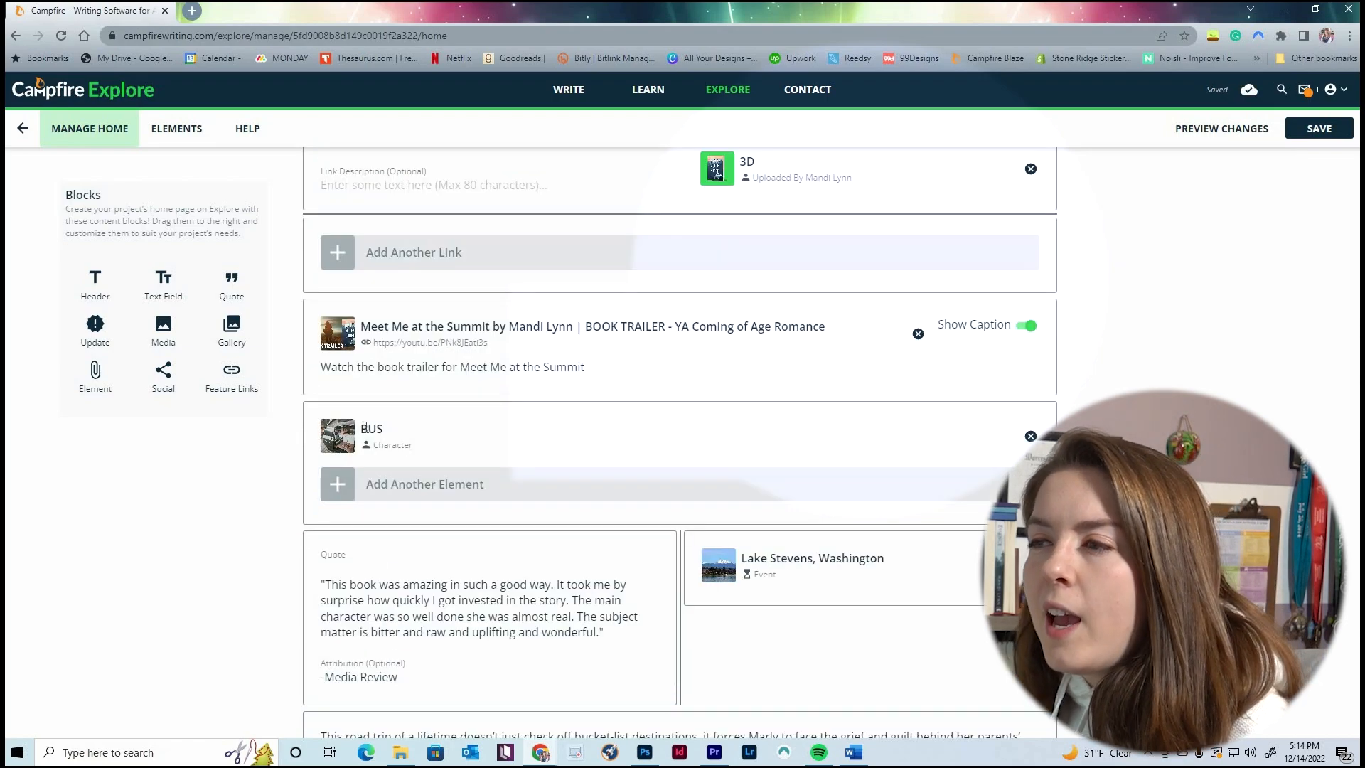
pyautogui.moveTo(366, 427); pyautogui.dragTo(416, 441)
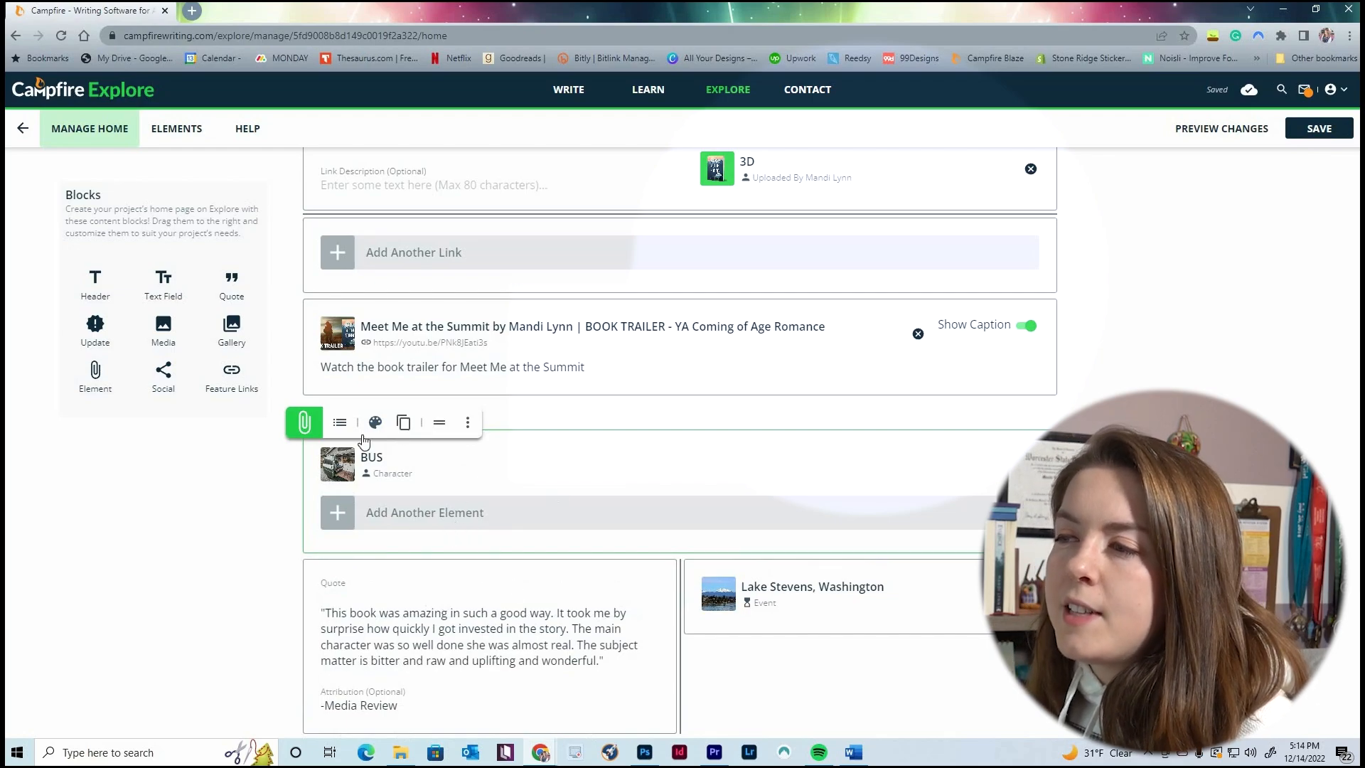
pyautogui.click(255, 515)
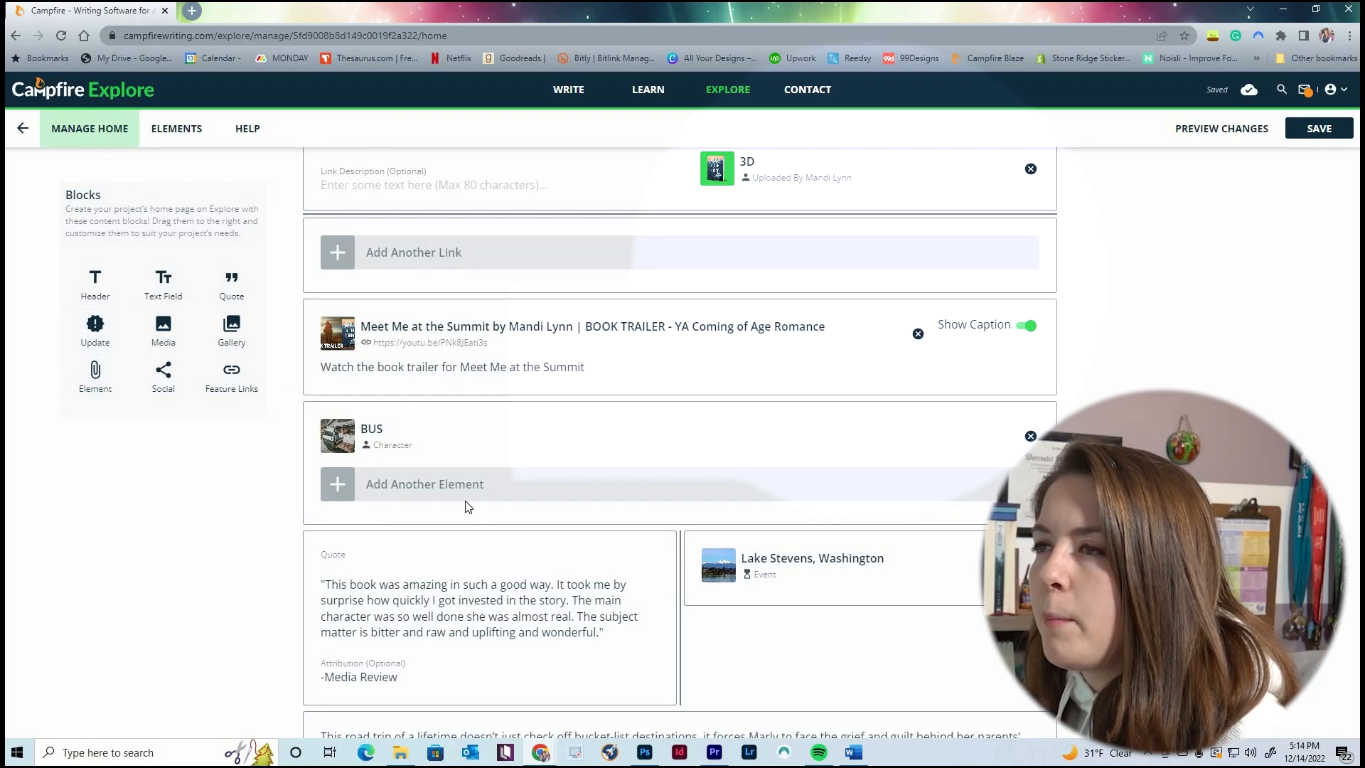
# Add the Marly Price character to the element block containing BUS
pyautogui.click(400, 484)
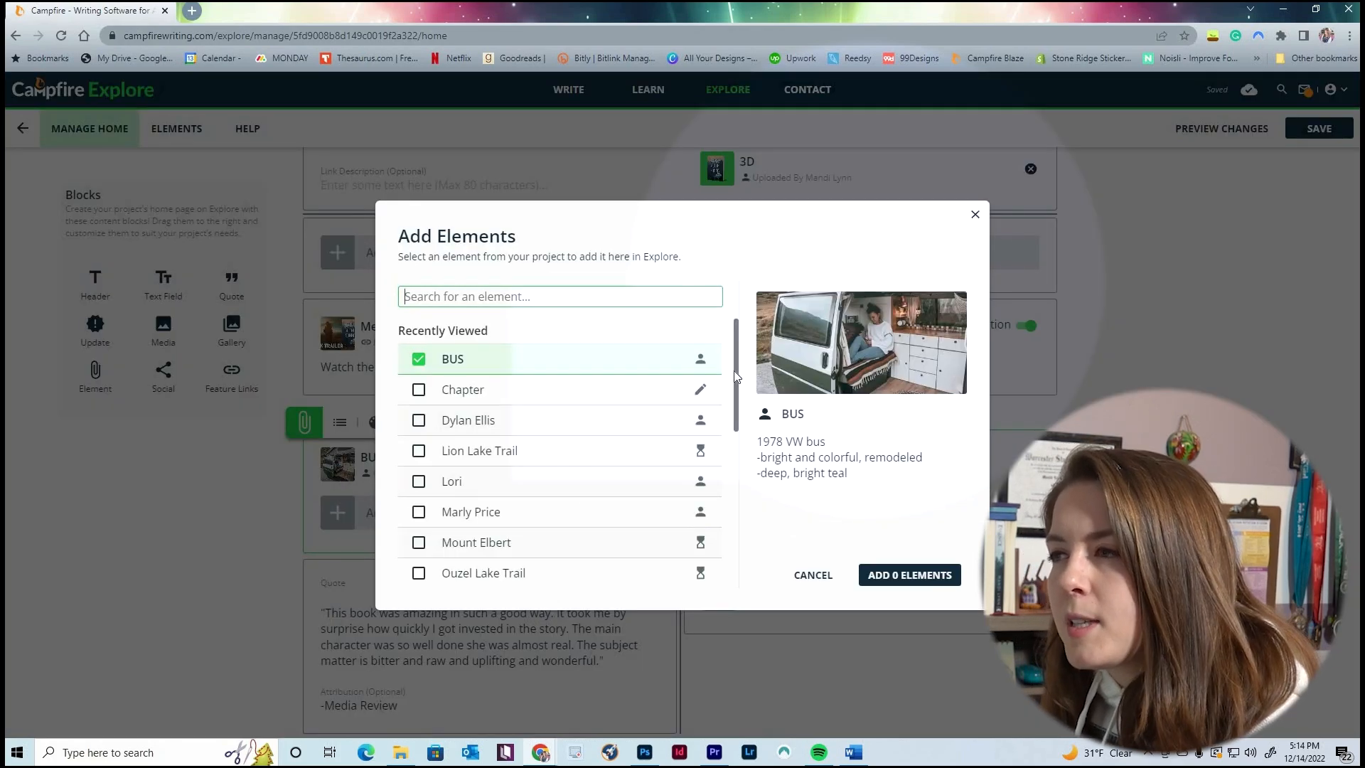
pyautogui.moveTo(736, 364); pyautogui.dragTo(731, 561)
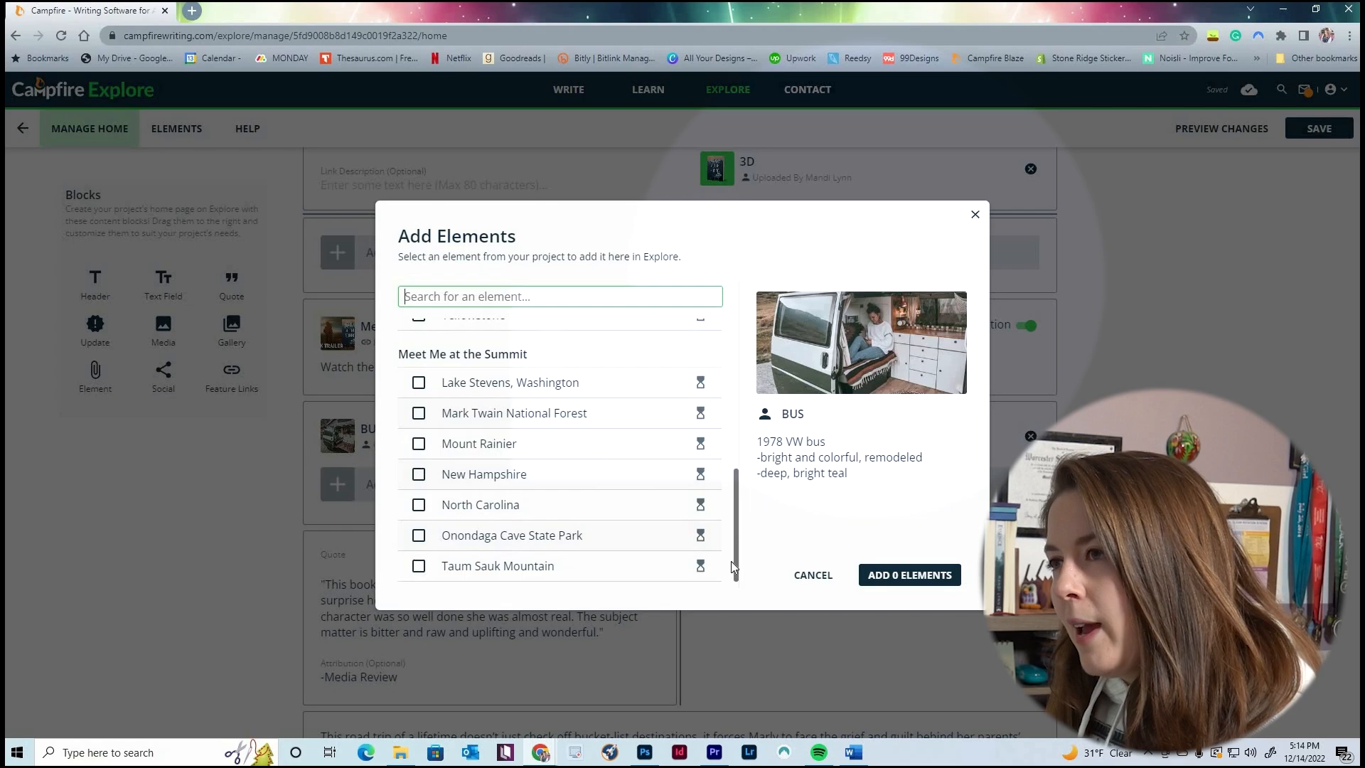
pyautogui.scroll(10, 718, 399)
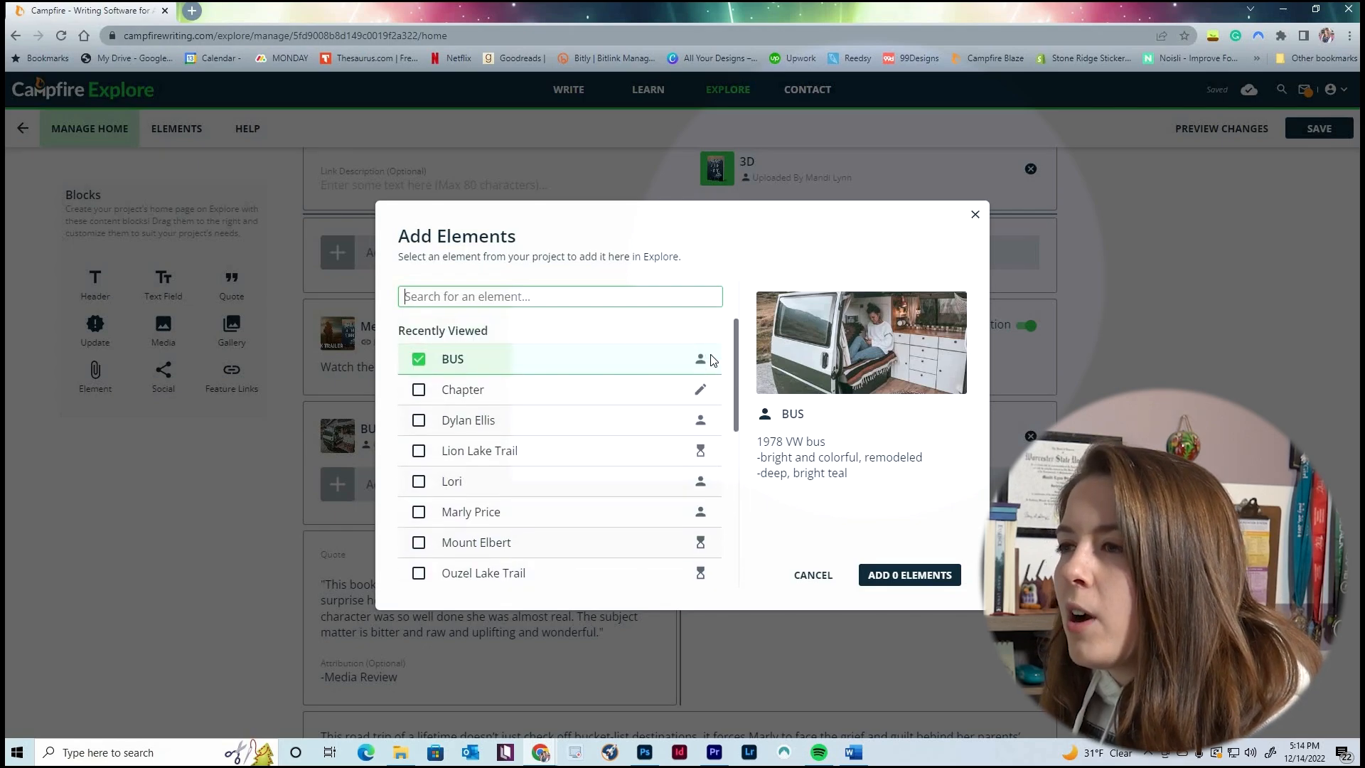
pyautogui.click(419, 514)
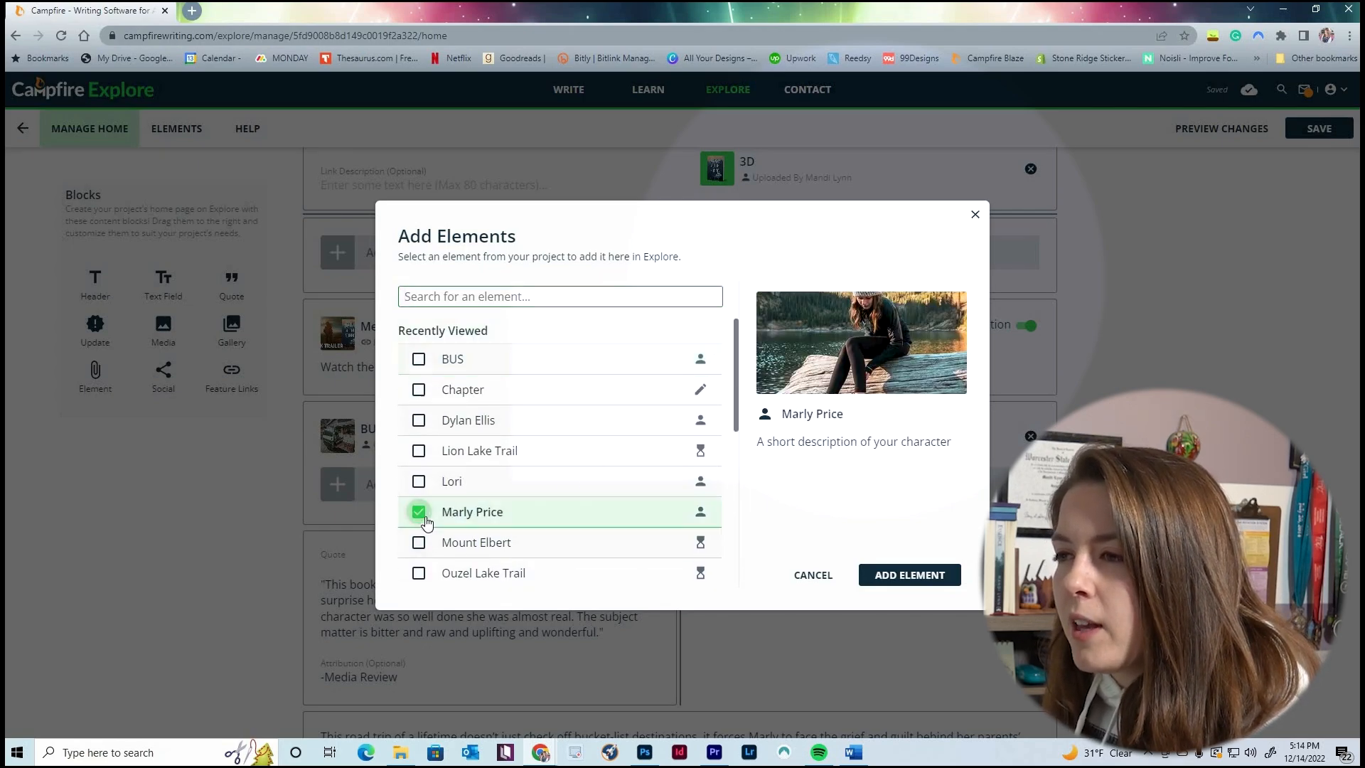
pyautogui.click(929, 574)
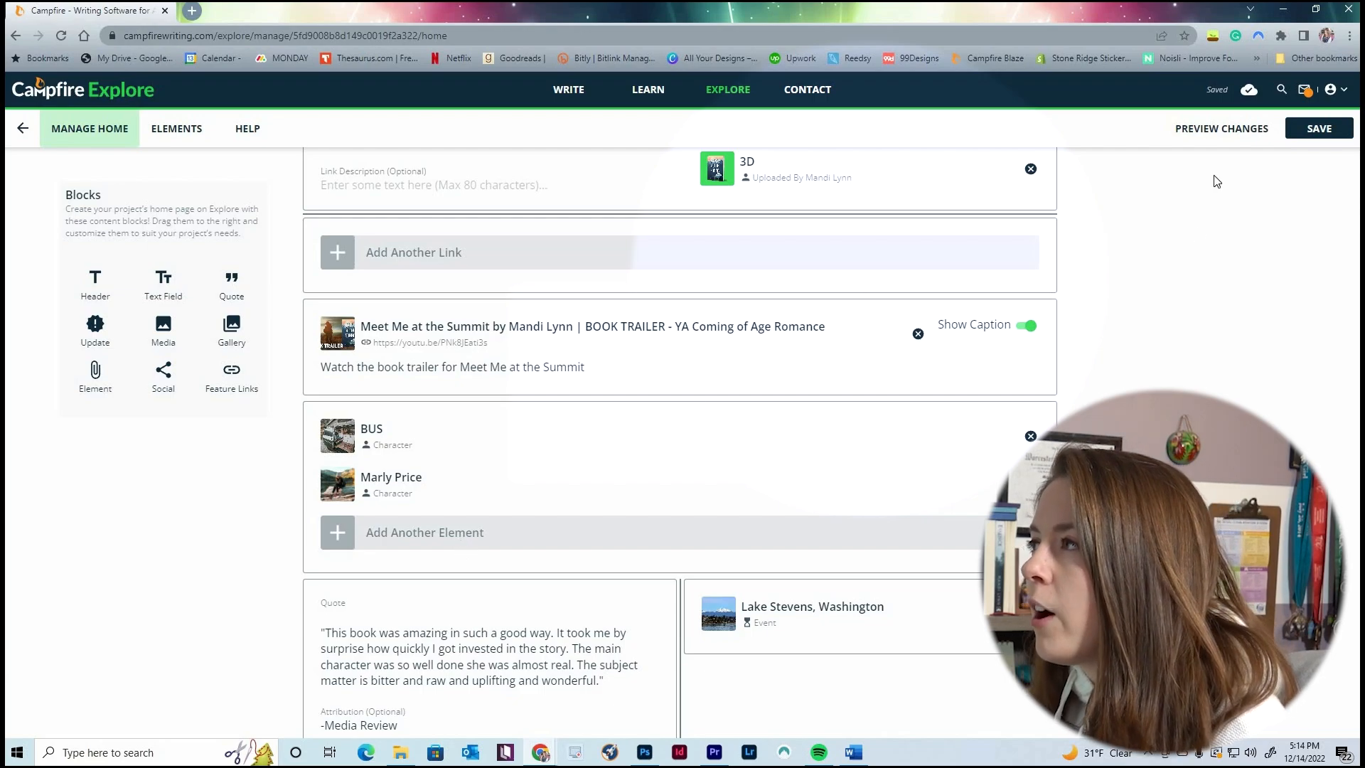
# Preview the changes as a reader, look through the home page down to the character cards, and return to home page management
pyautogui.click(1221, 131)
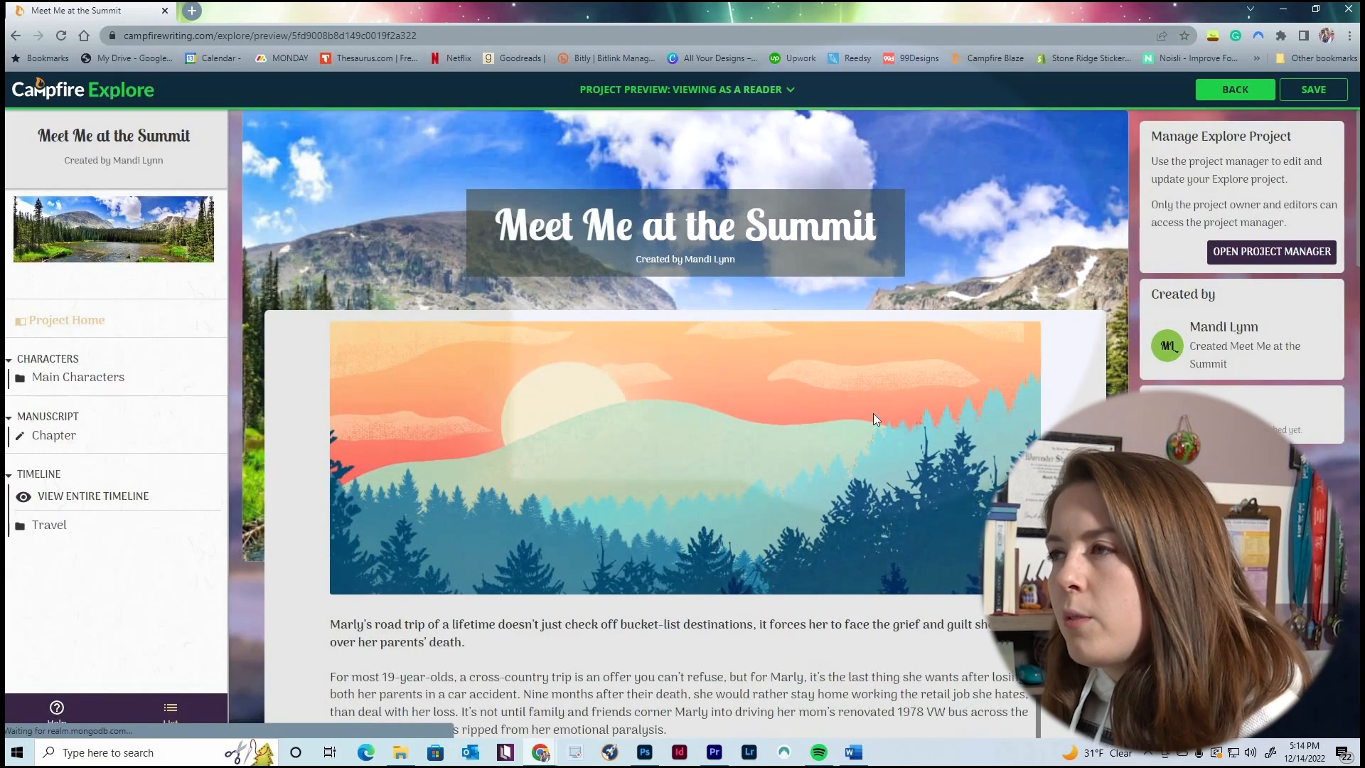
pyautogui.scroll(-10, 966, 378)
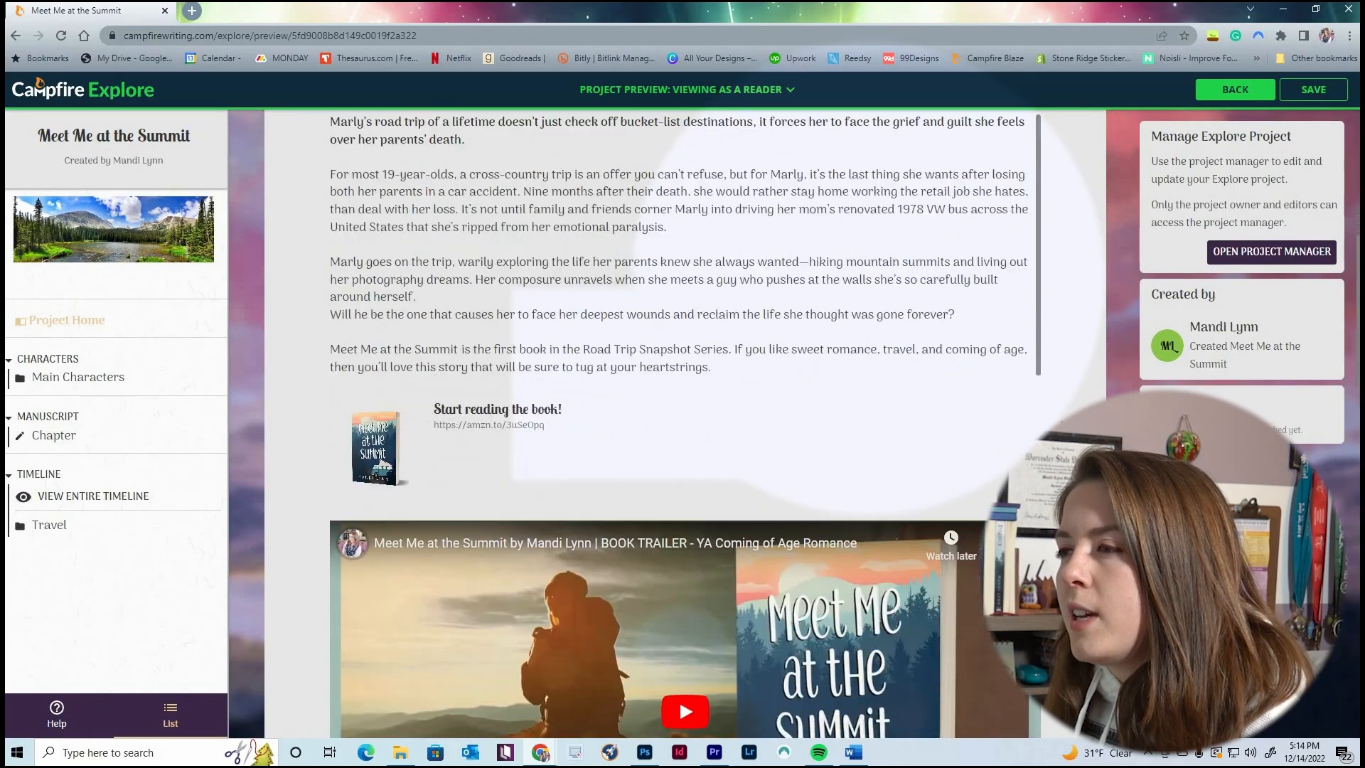
pyautogui.scroll(-5, 967, 378)
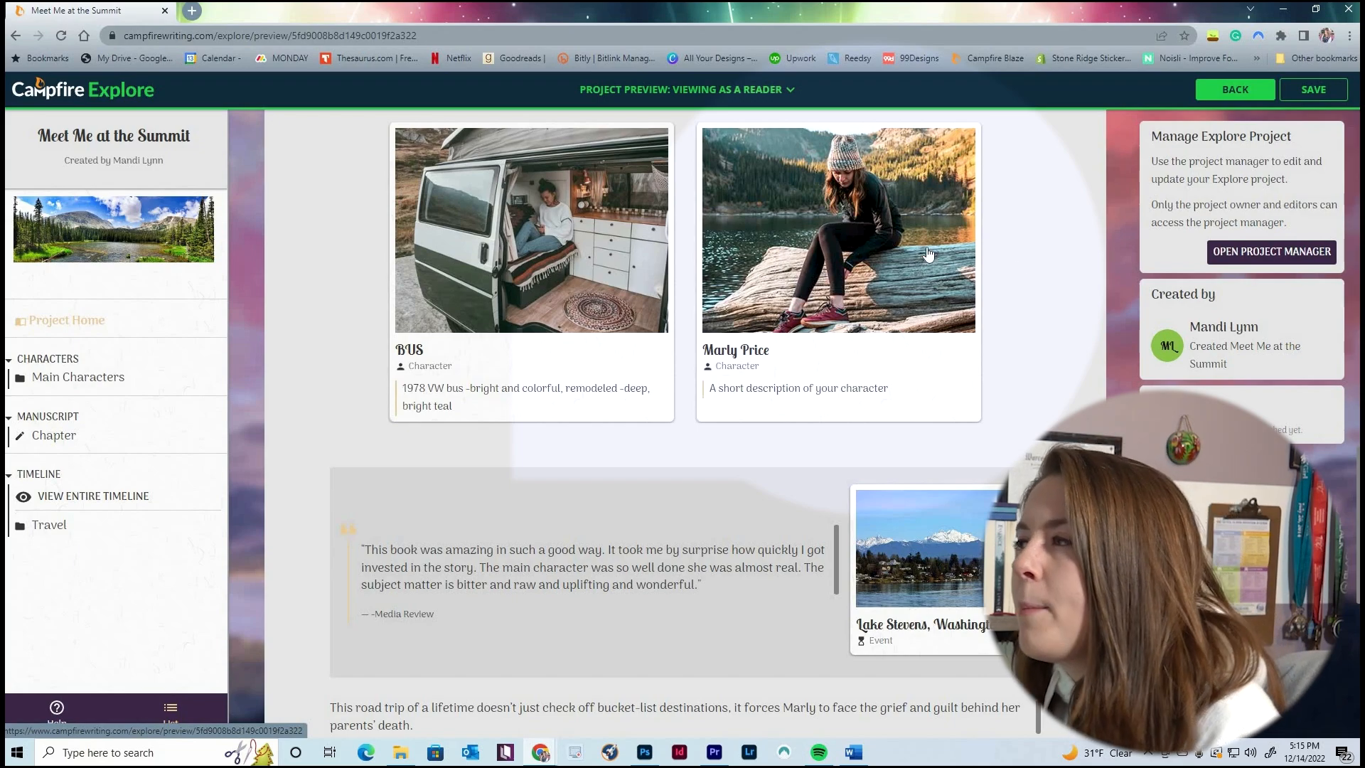
pyautogui.click(1234, 90)
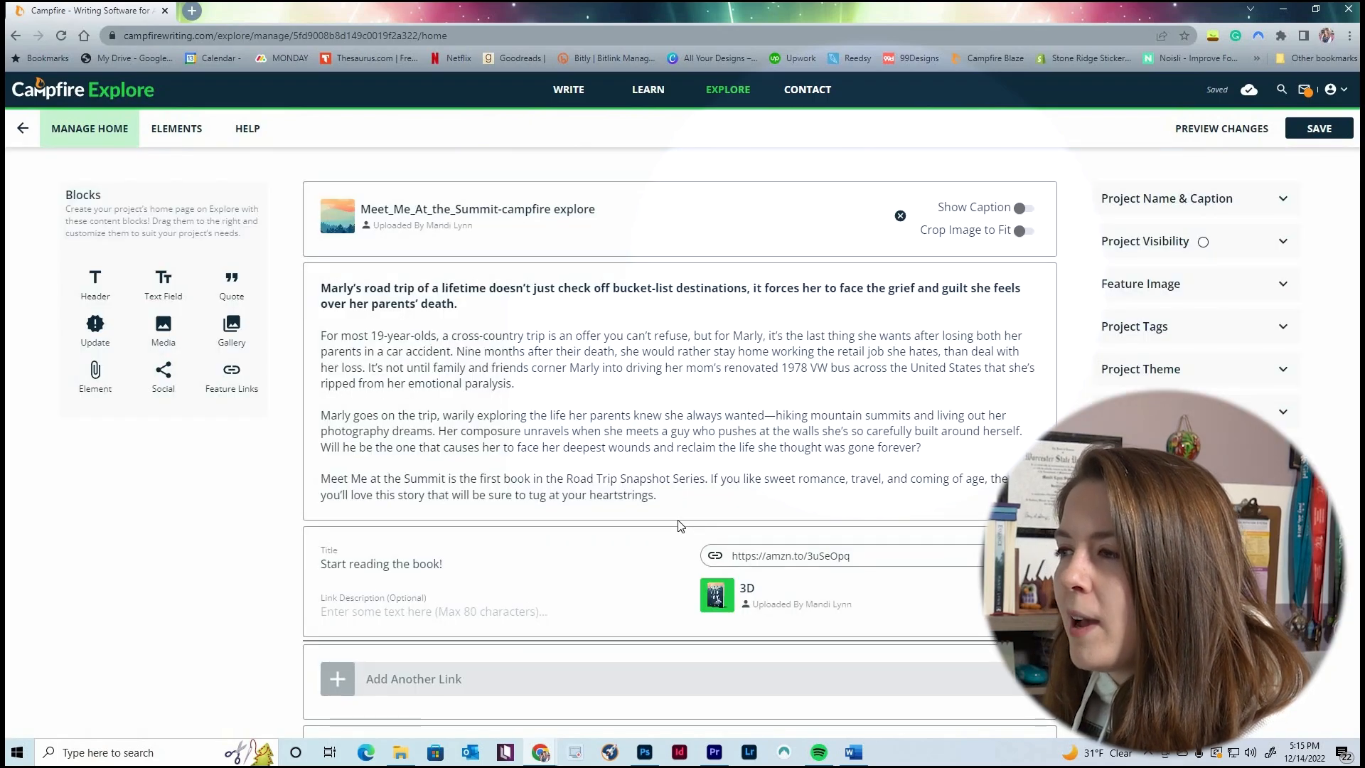
# Add an empty Quote block with an adjoining Element block below the Media Review quote
pyautogui.scroll(-15, 659, 512)
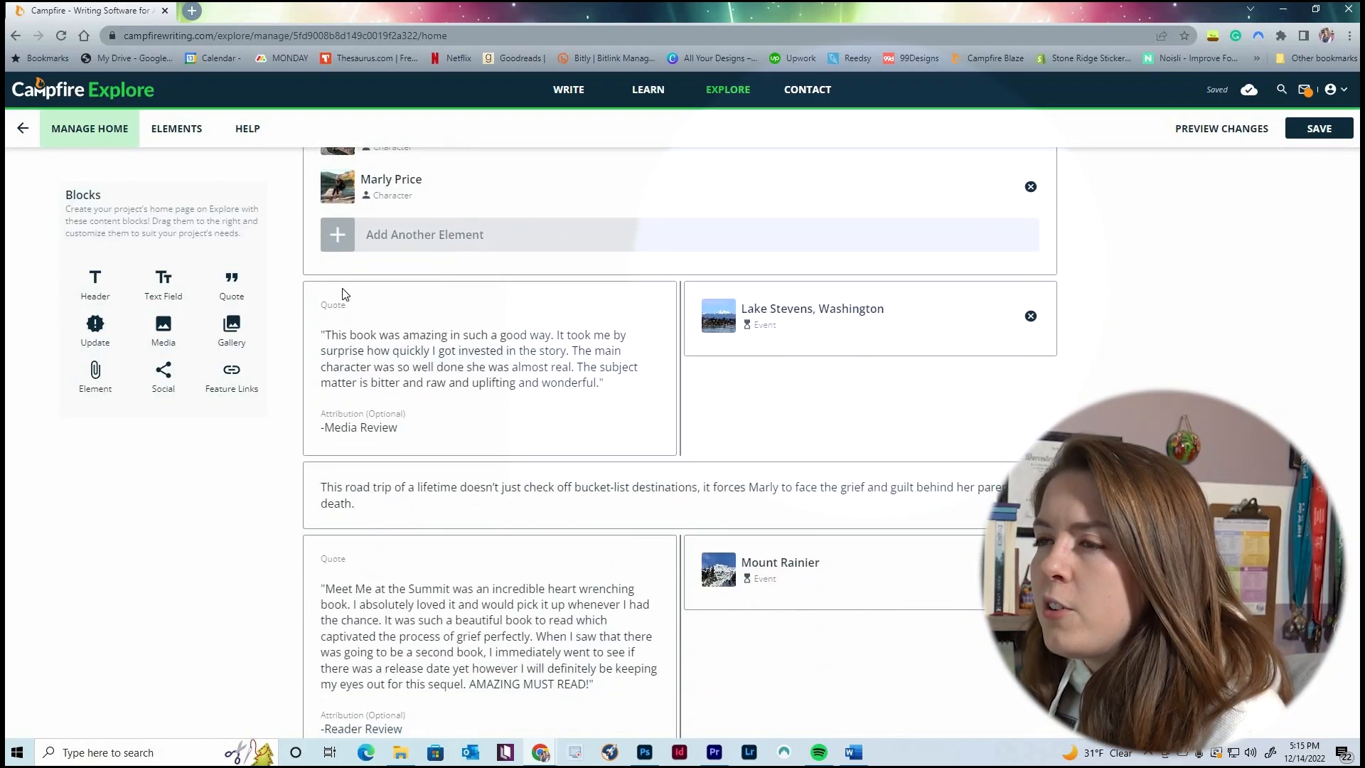
pyautogui.click(364, 342)
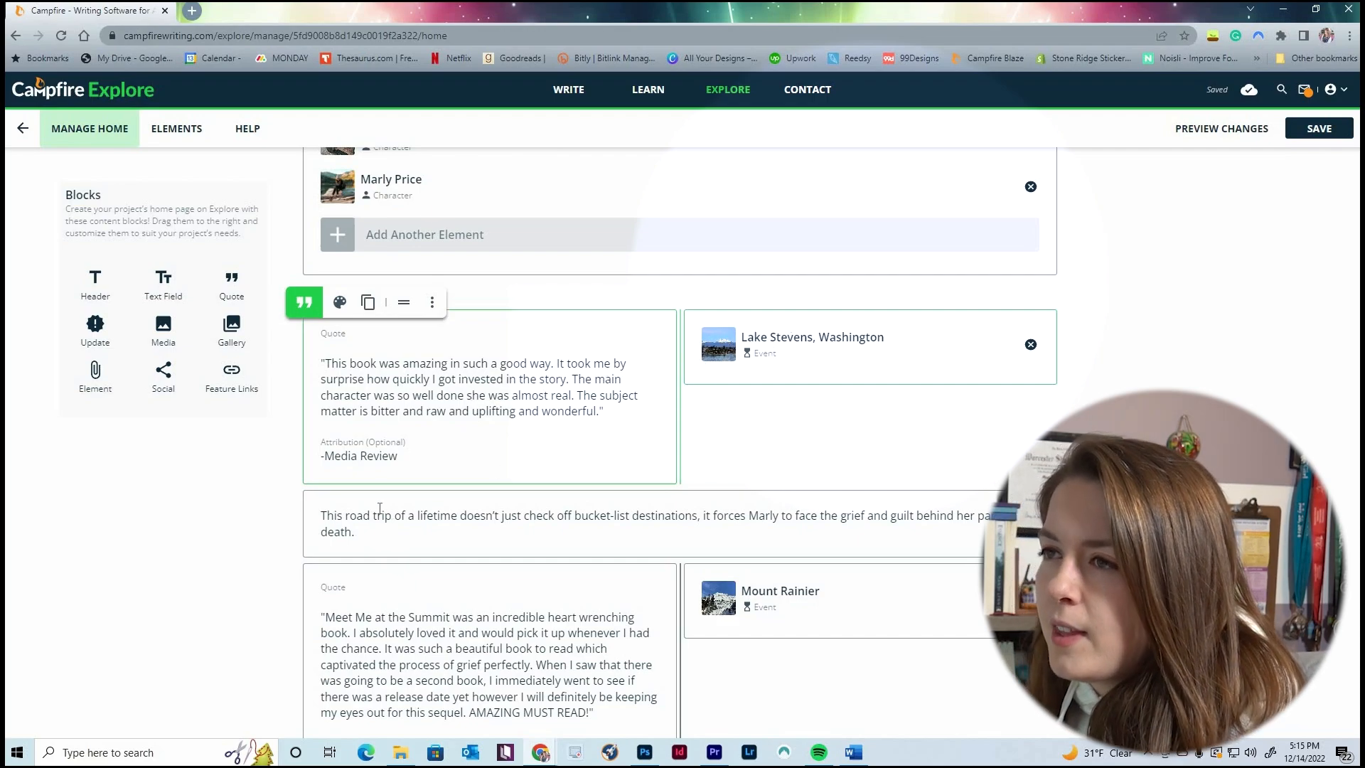
pyautogui.scroll(-3, 451, 517)
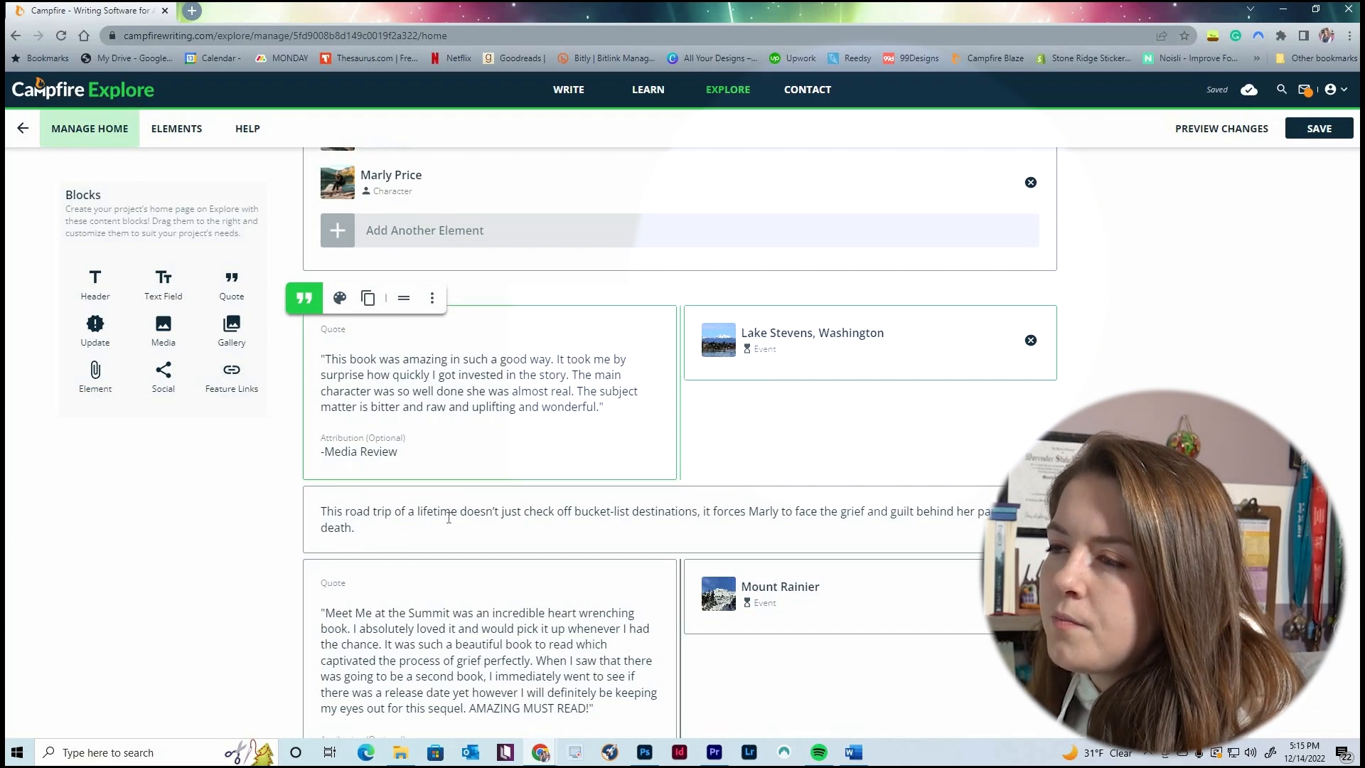
pyautogui.scroll(3, 377, 430)
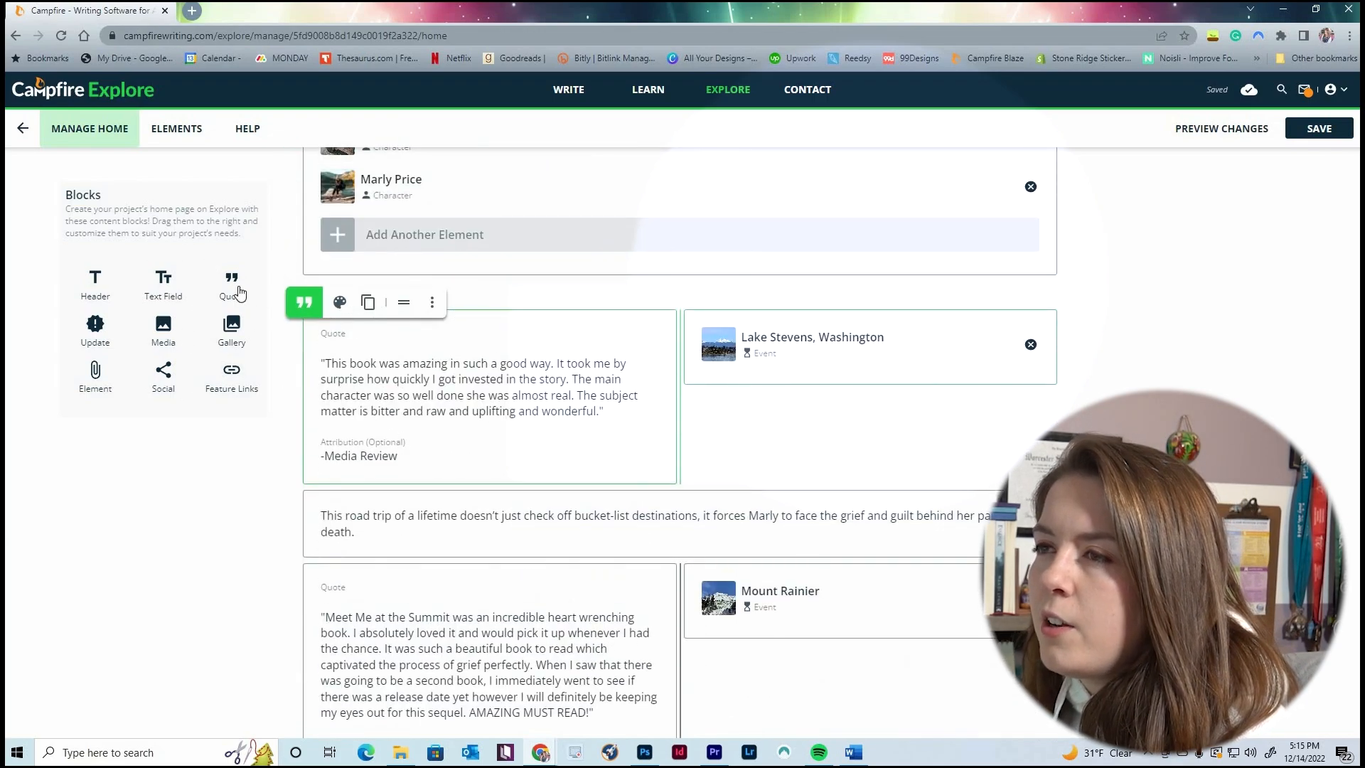
pyautogui.click(238, 289)
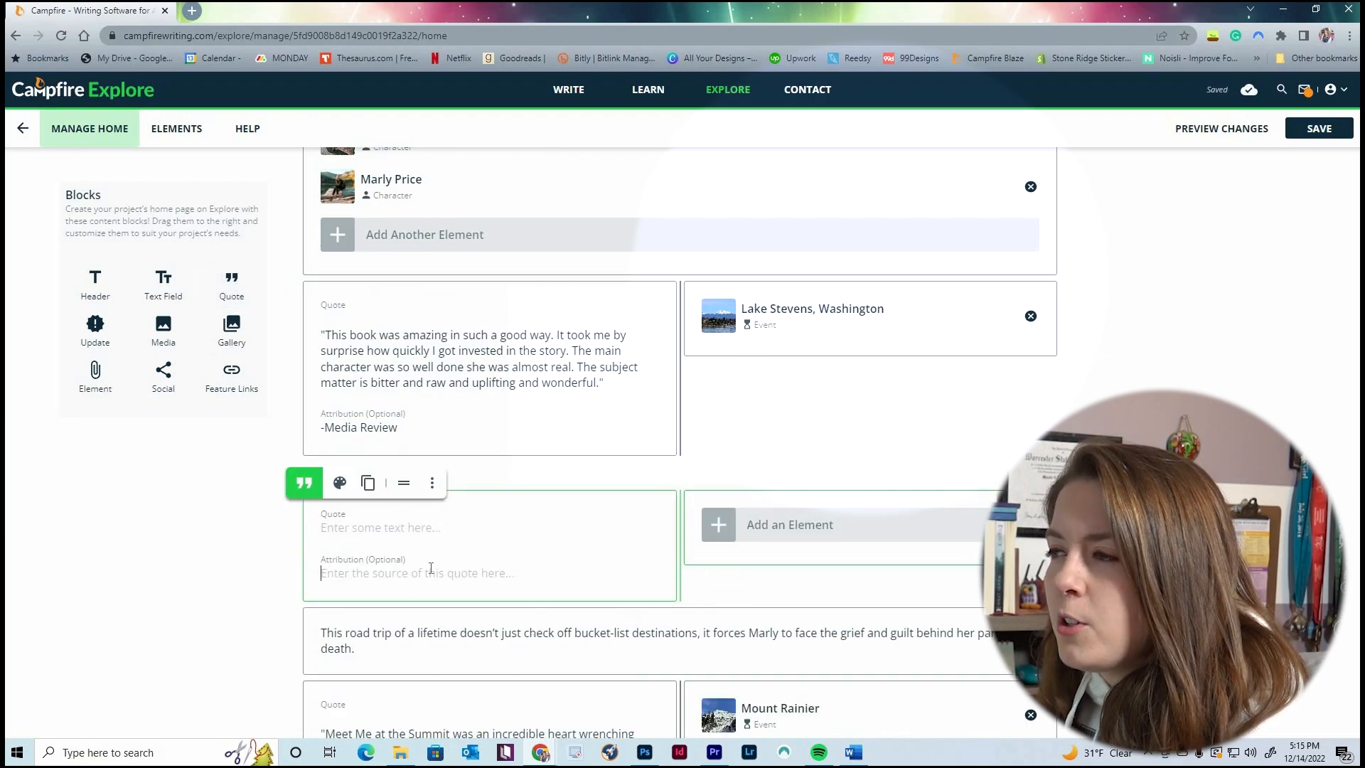
# Assign the Dylan Ellis character to the Element block beside the empty quote
pyautogui.click(757, 529)
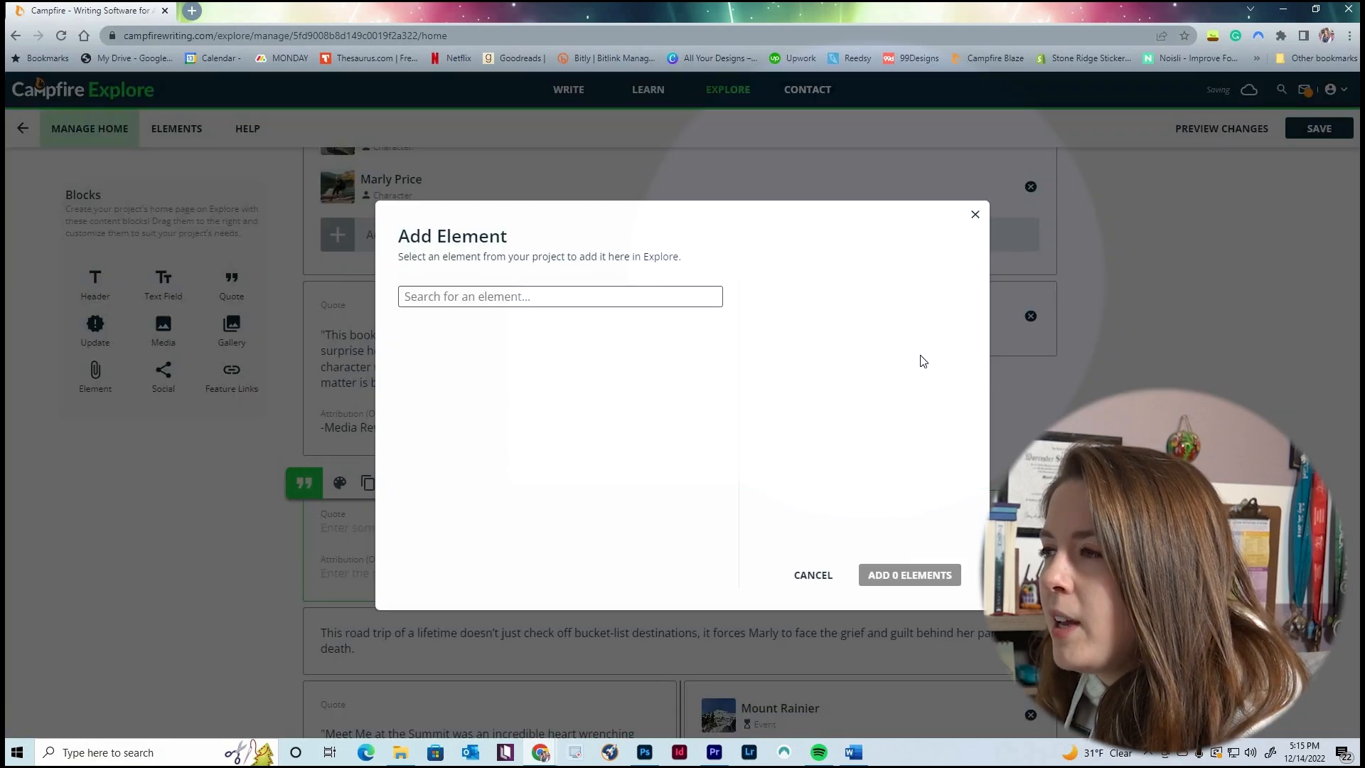
pyautogui.scroll(-2, 626, 441)
pyautogui.scroll(-3, 624, 456)
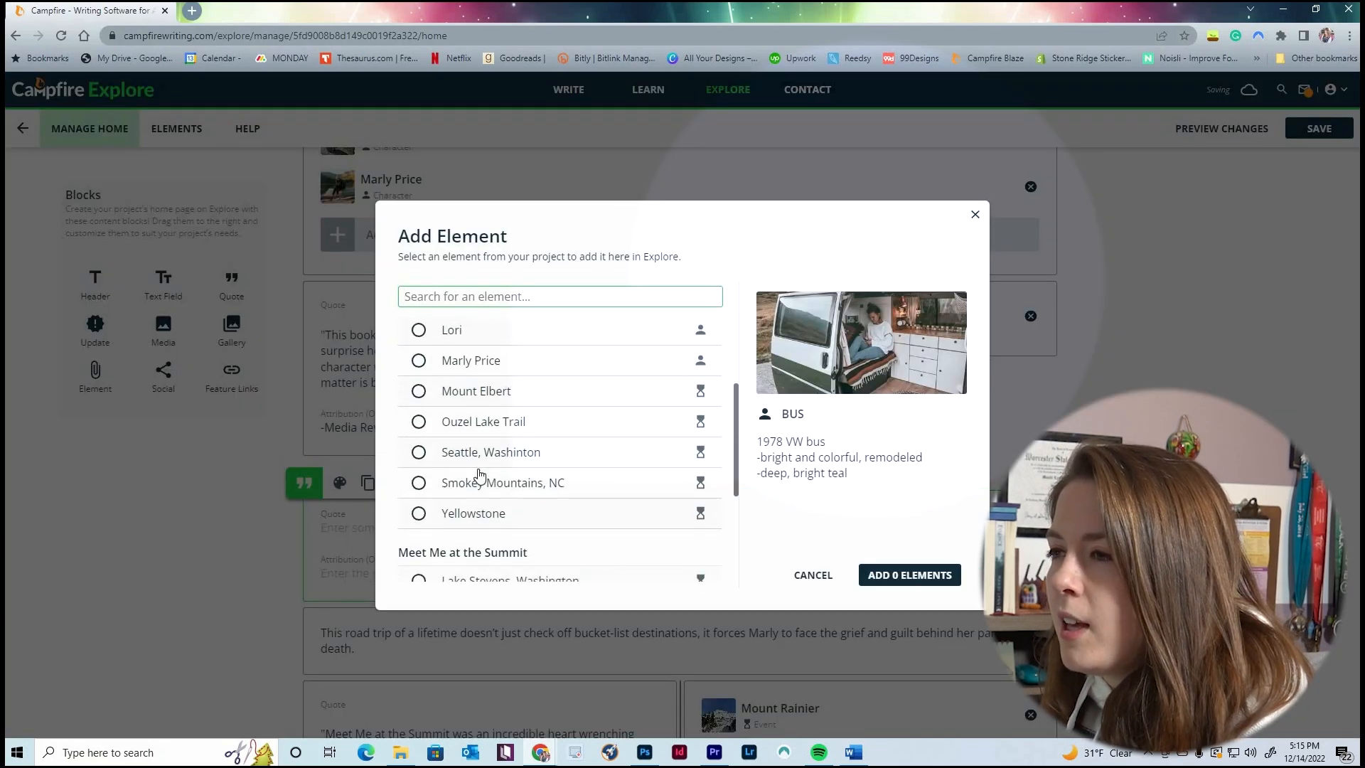
pyautogui.scroll(1, 429, 431)
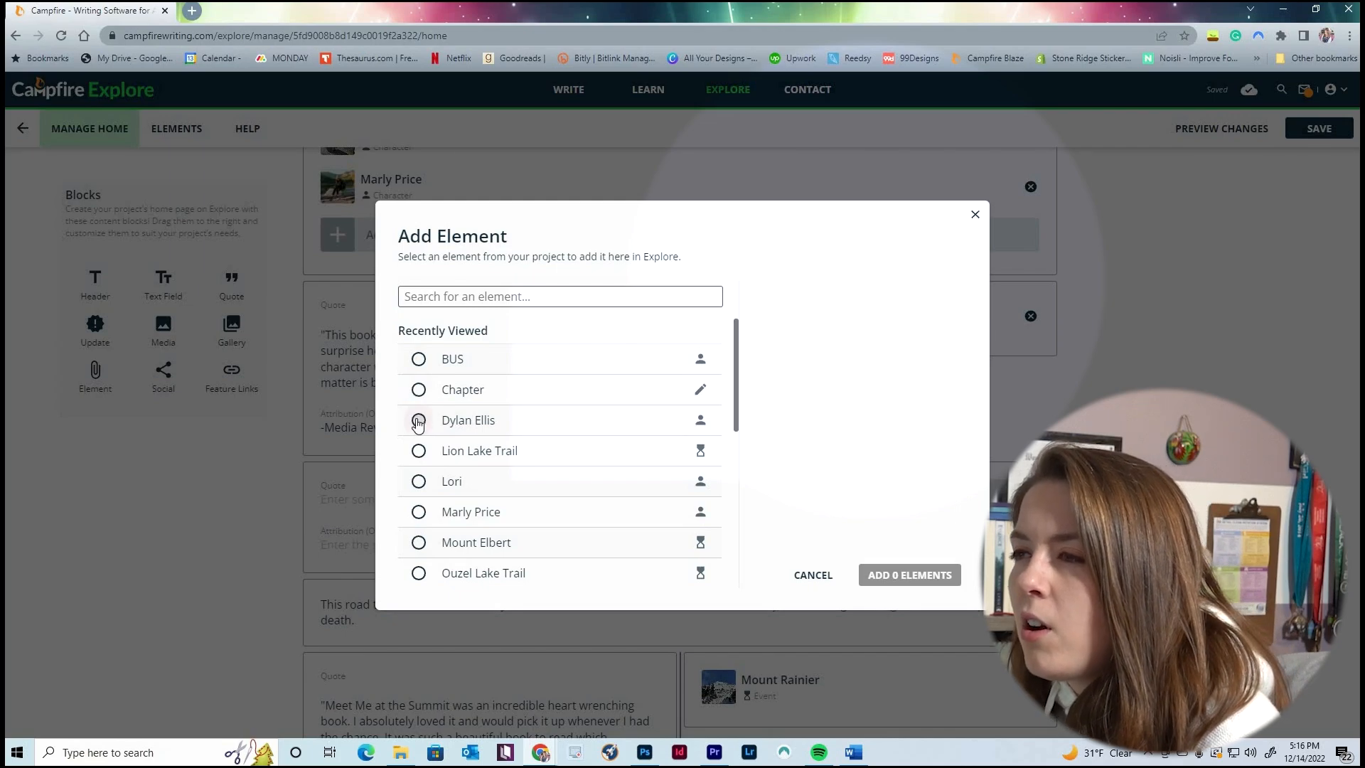
pyautogui.click(418, 421)
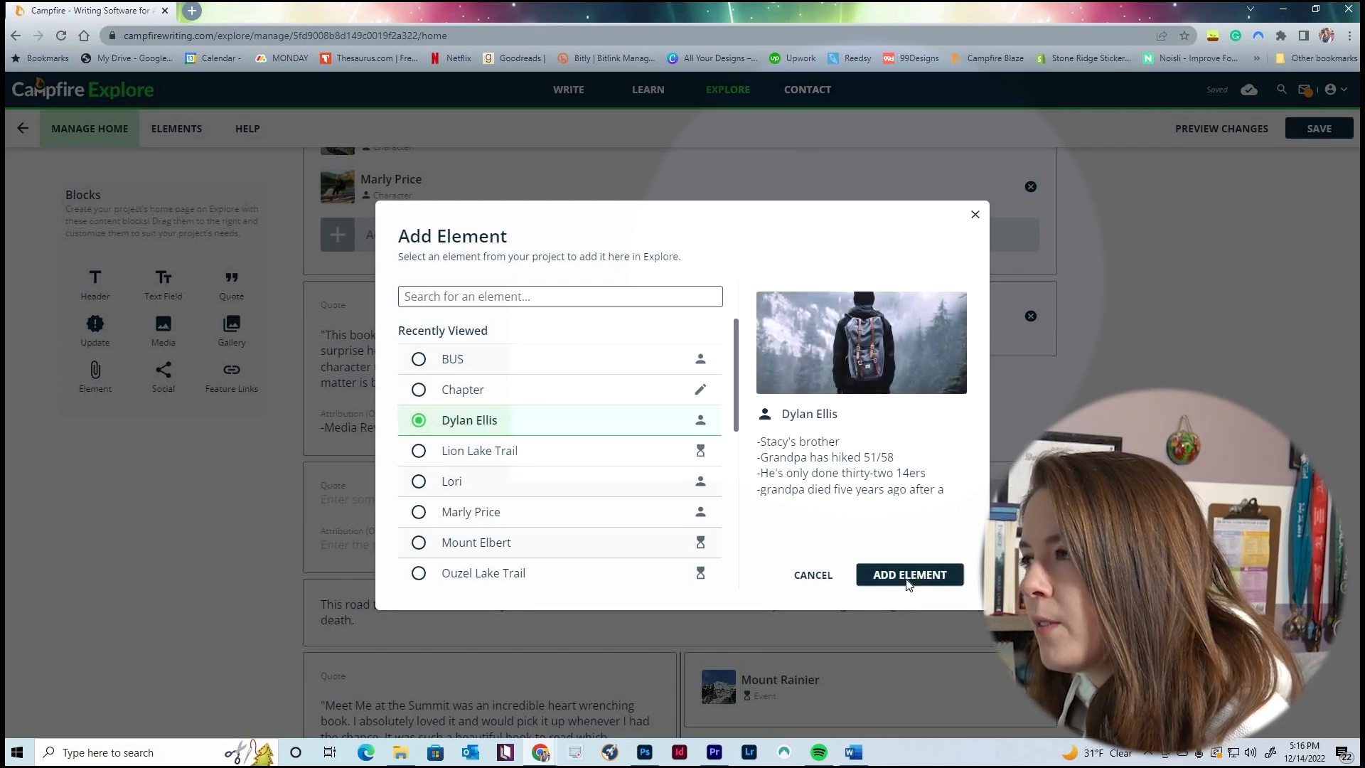
pyautogui.click(908, 583)
# Delete the empty Quote block together with its Dylan Ellis element
pyautogui.click(367, 495)
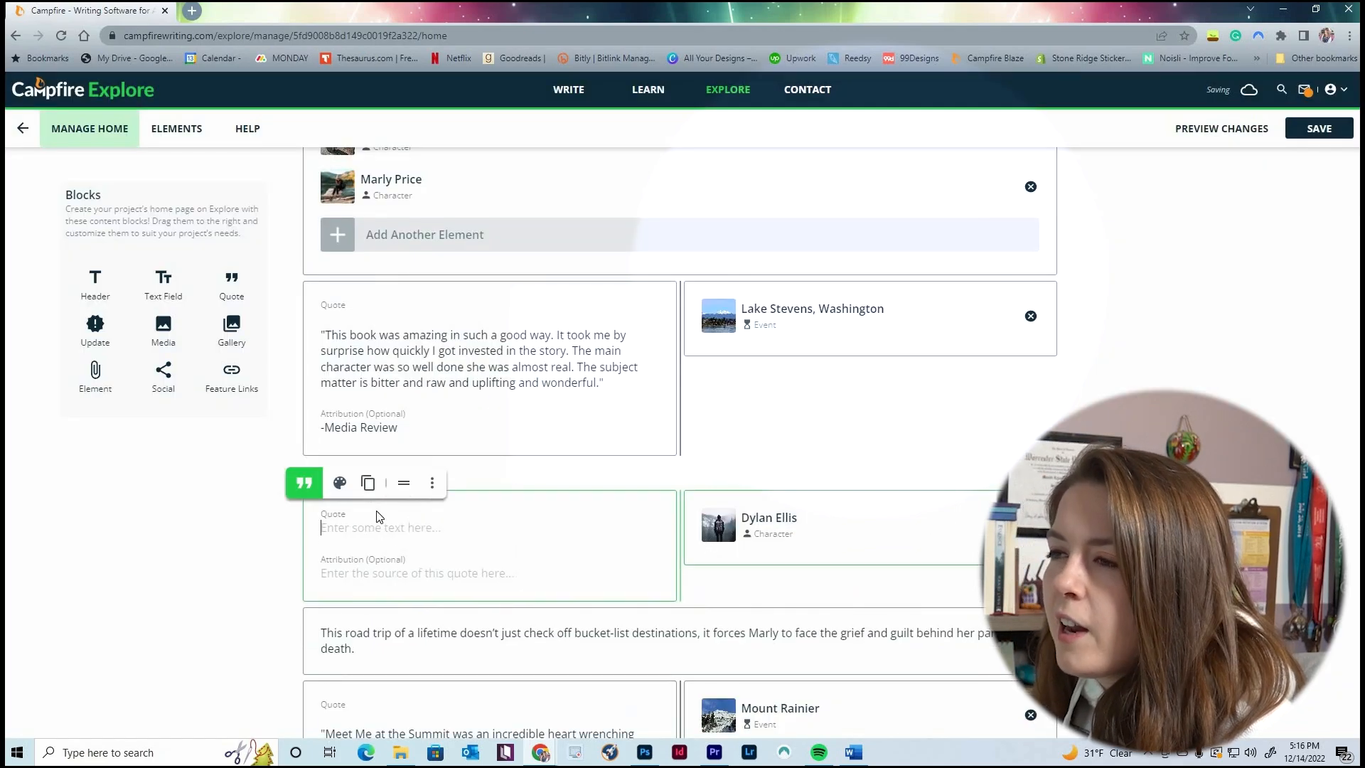
pyautogui.click(431, 483)
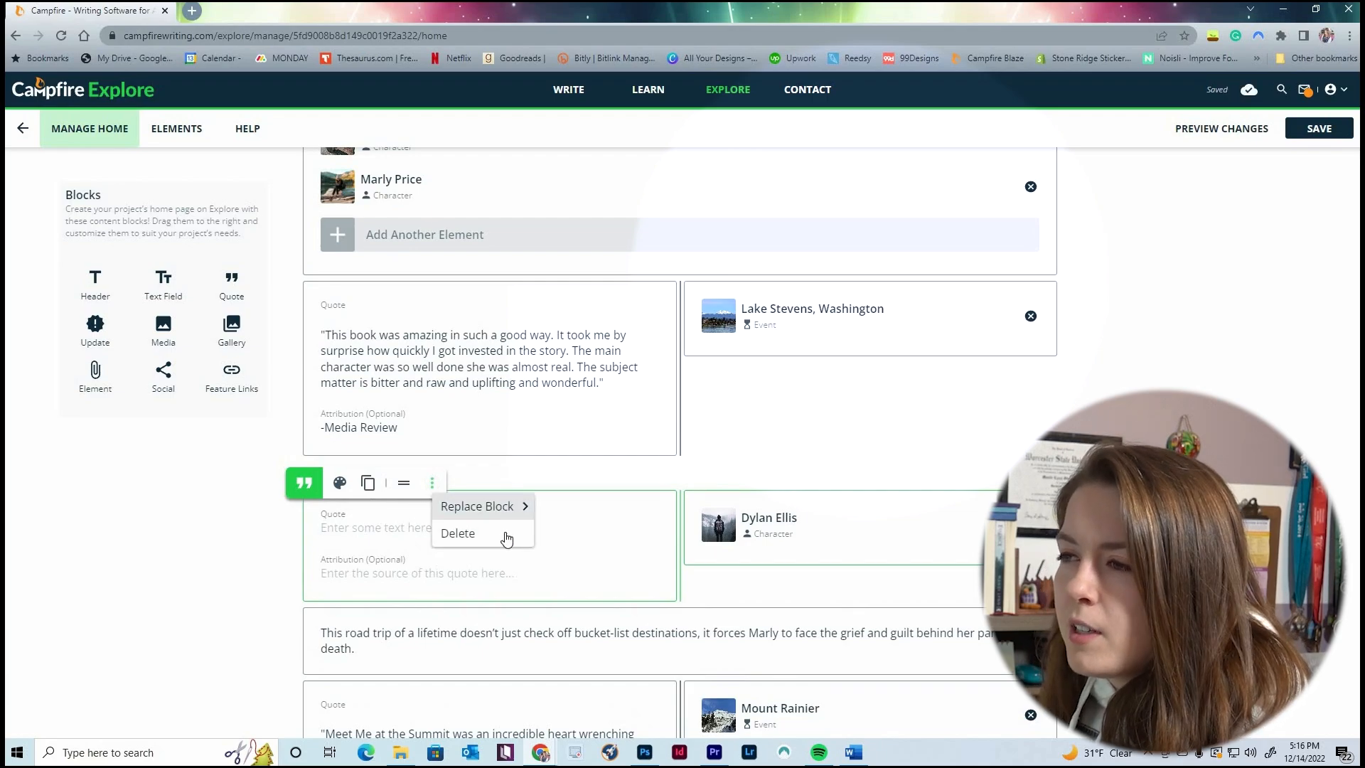
pyautogui.click(491, 534)
# Review the road trip text field, the Reader Review quote and the Instagram entry in the social links block
pyautogui.scroll(-2, 670, 443)
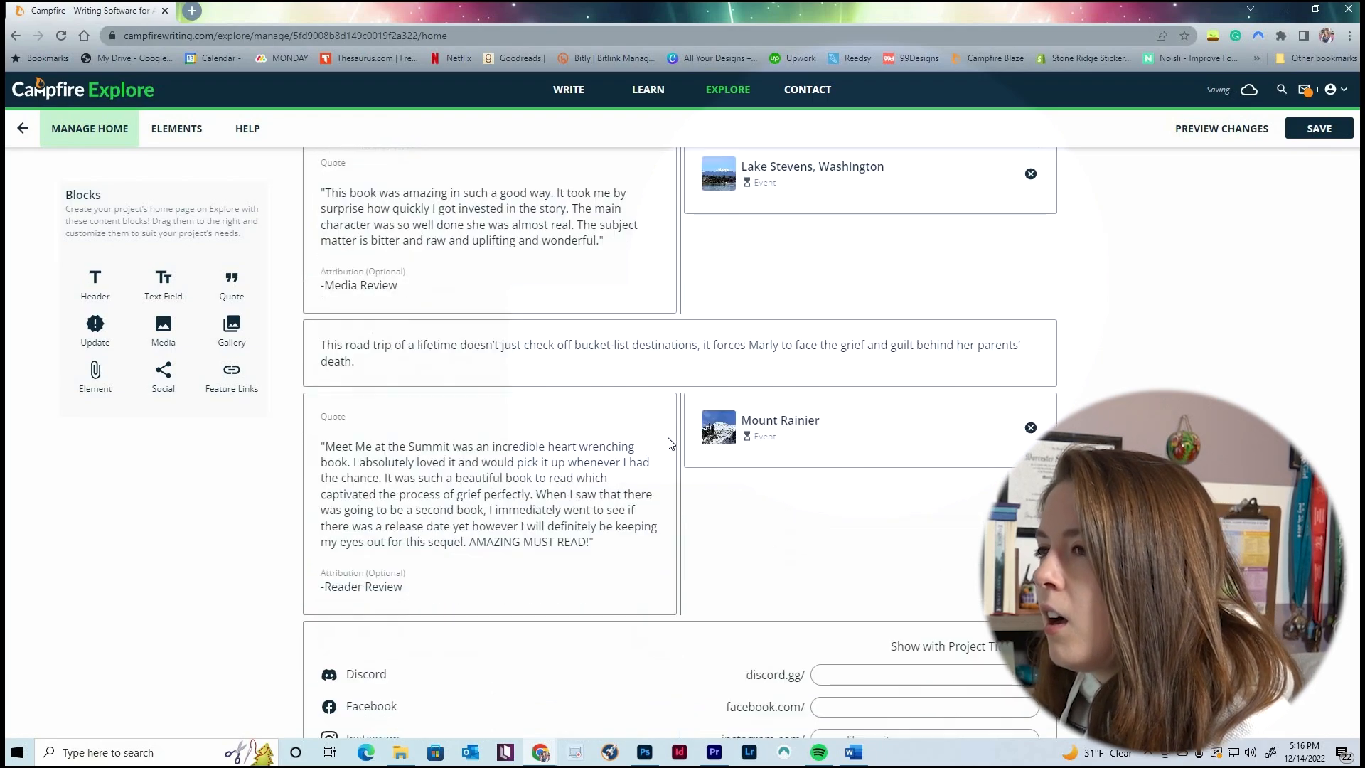
pyautogui.tripleClick(319, 346)
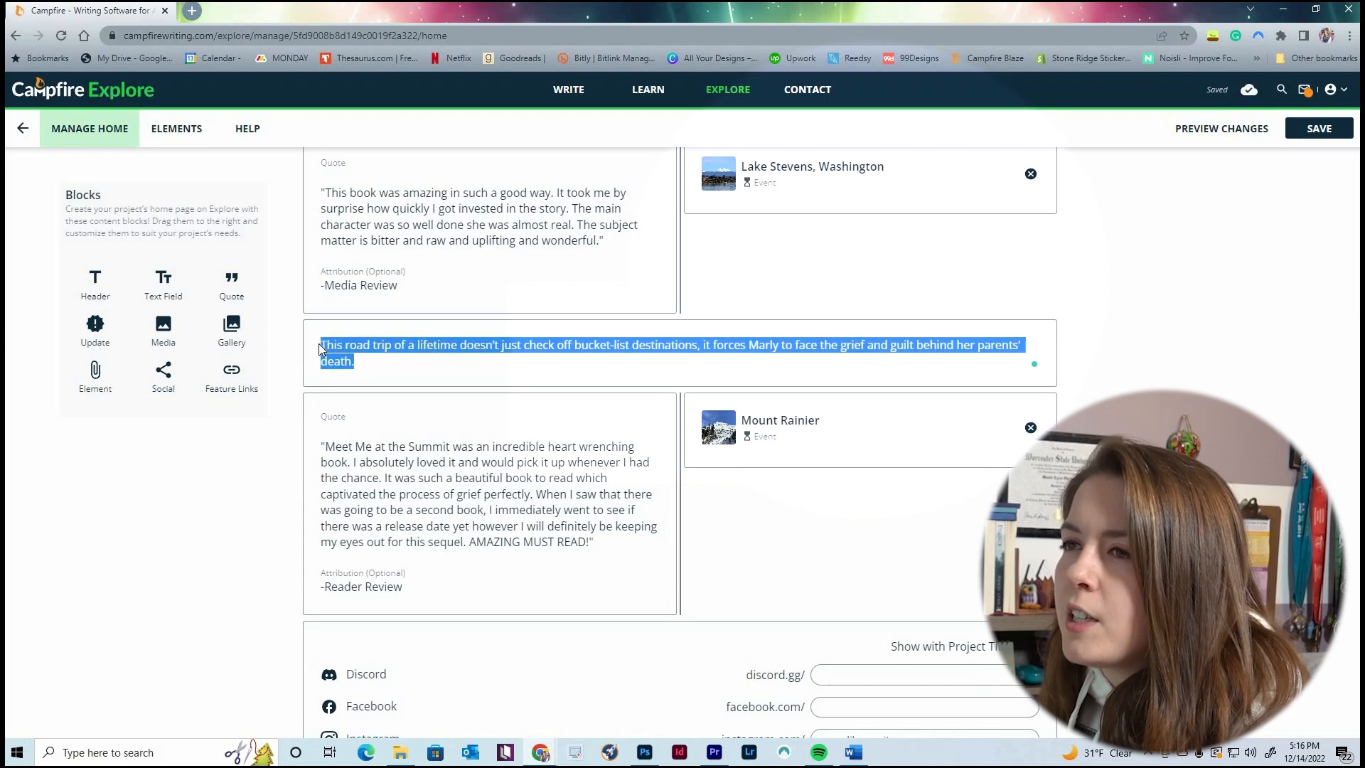
pyautogui.click(402, 396)
pyautogui.scroll(-3, 402, 396)
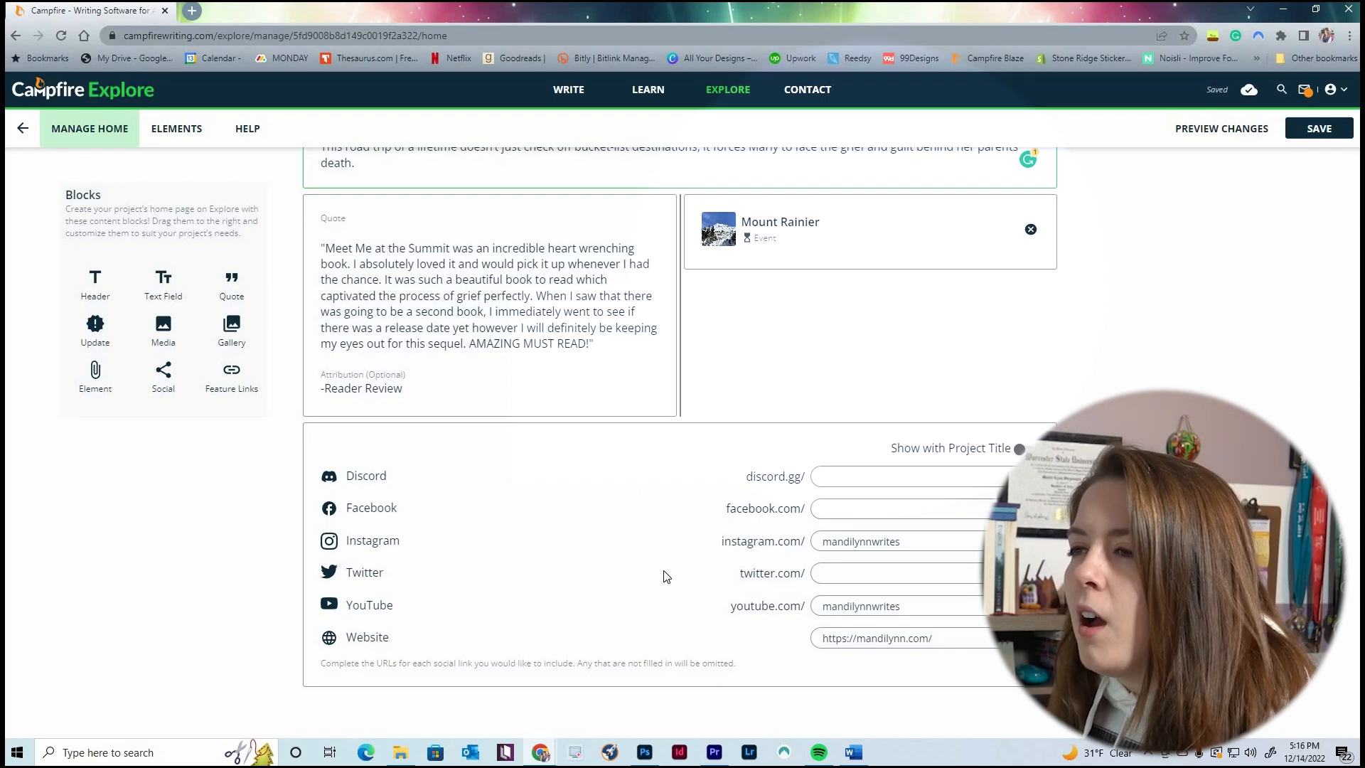
pyautogui.doubleClick(866, 542)
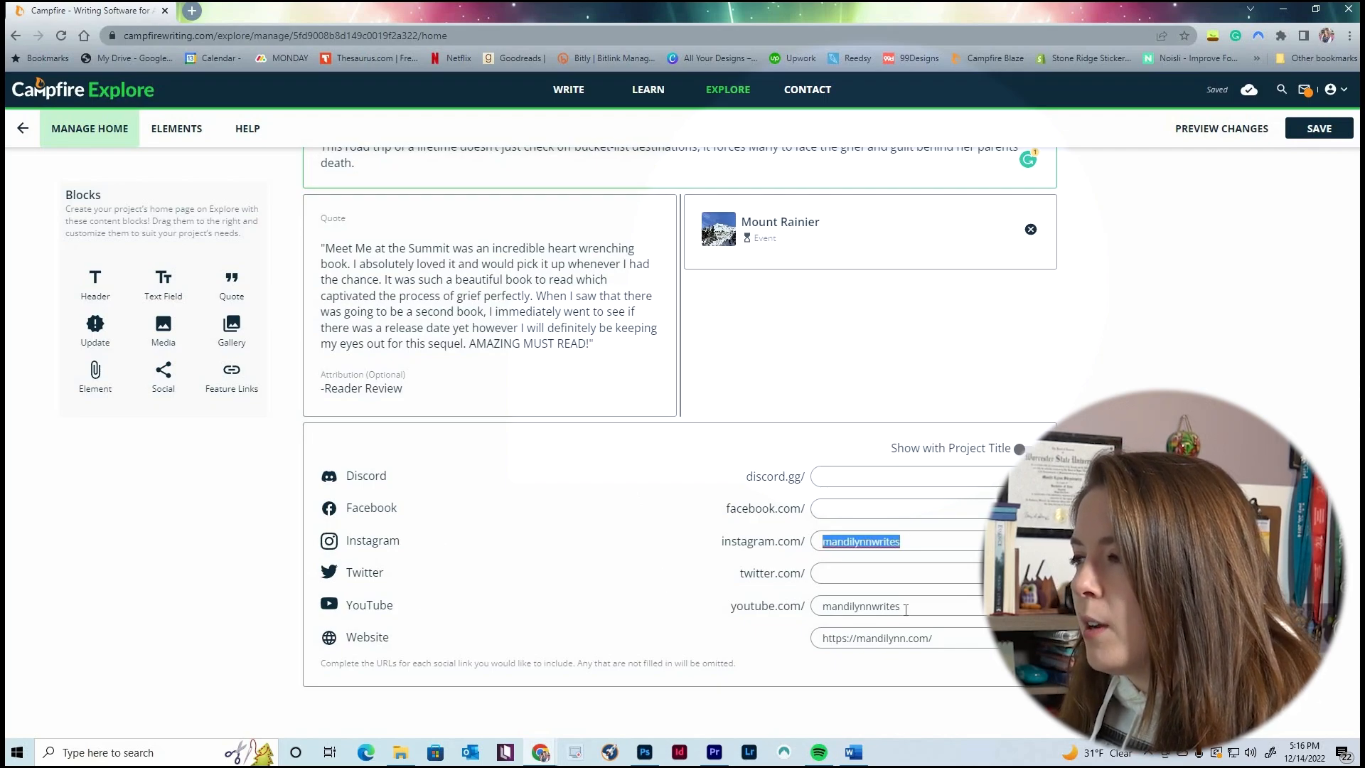
# Review the YouTube and website entries in the social links block and save the project home page
pyautogui.doubleClick(823, 615)
pyautogui.click(949, 643)
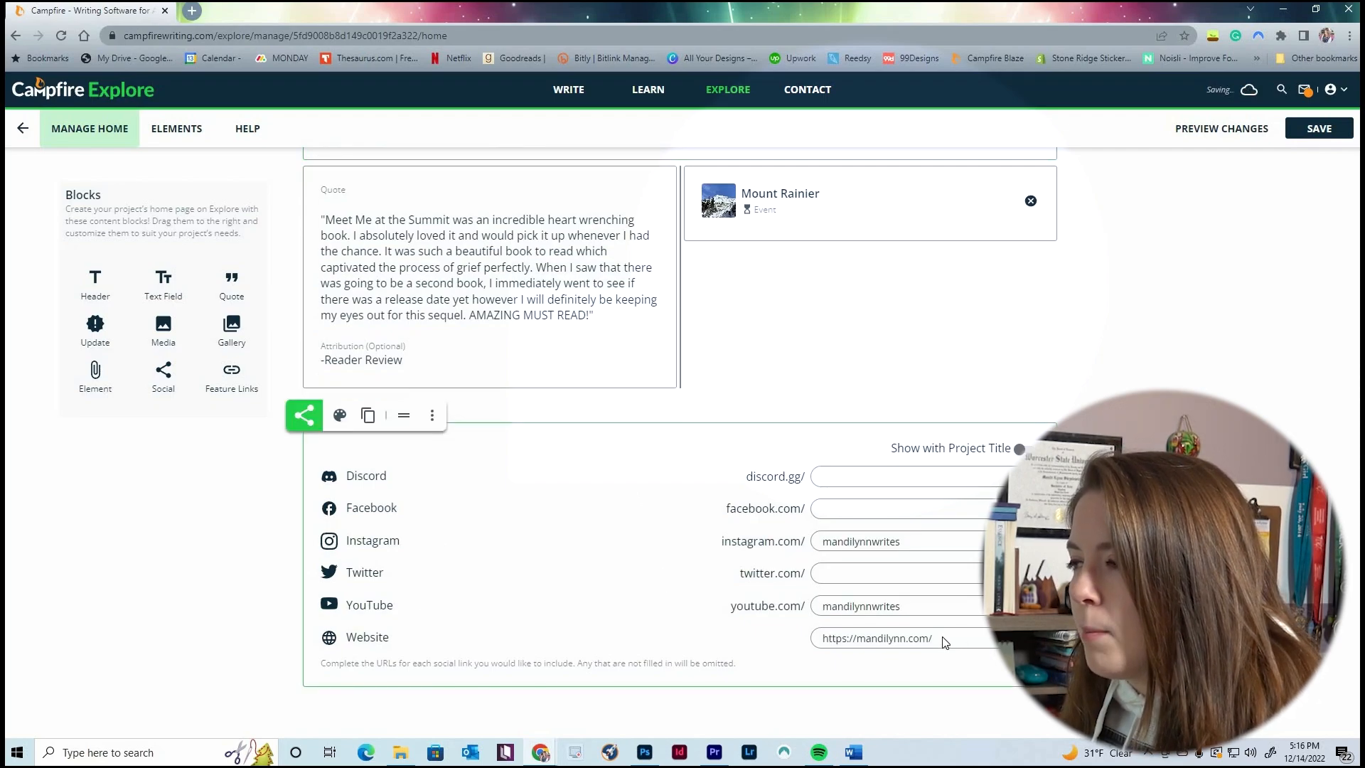
pyautogui.scroll(5, 633, 506)
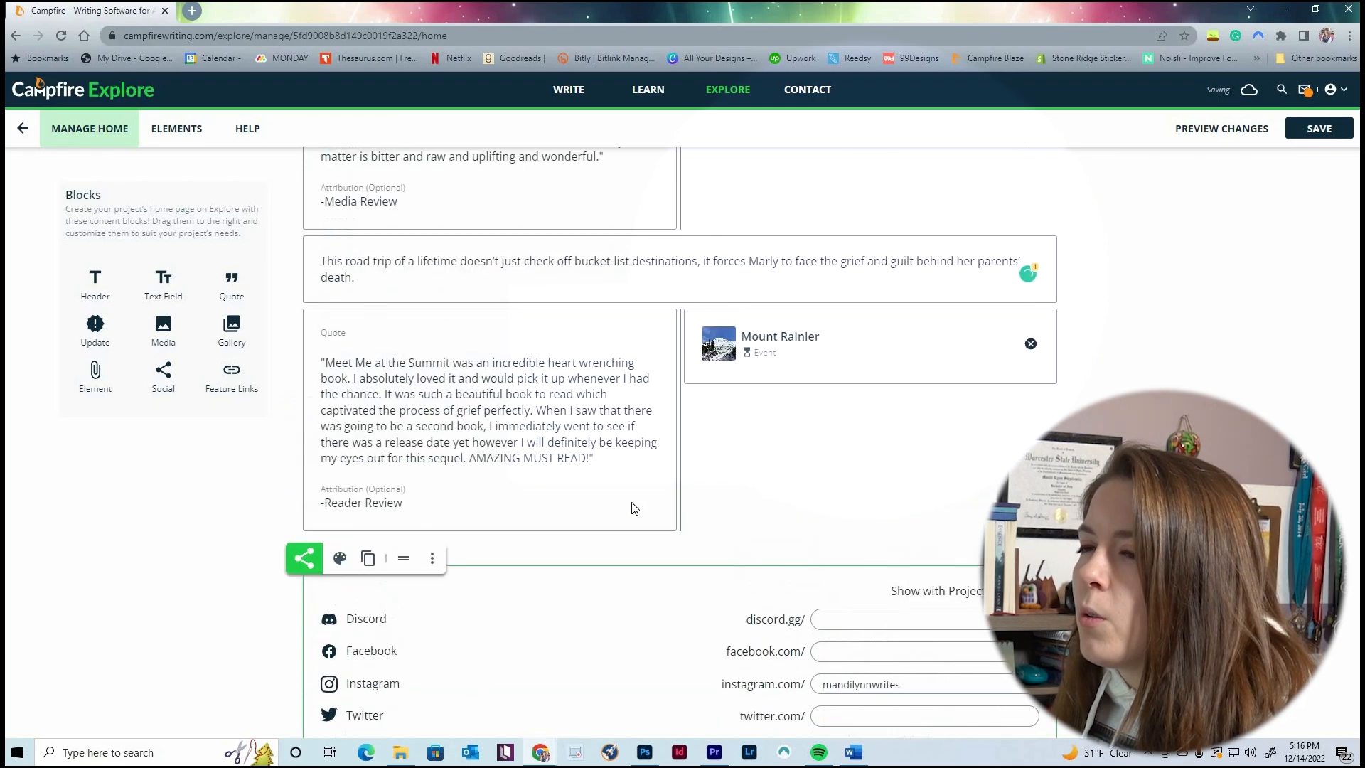
pyautogui.scroll(2, 637, 506)
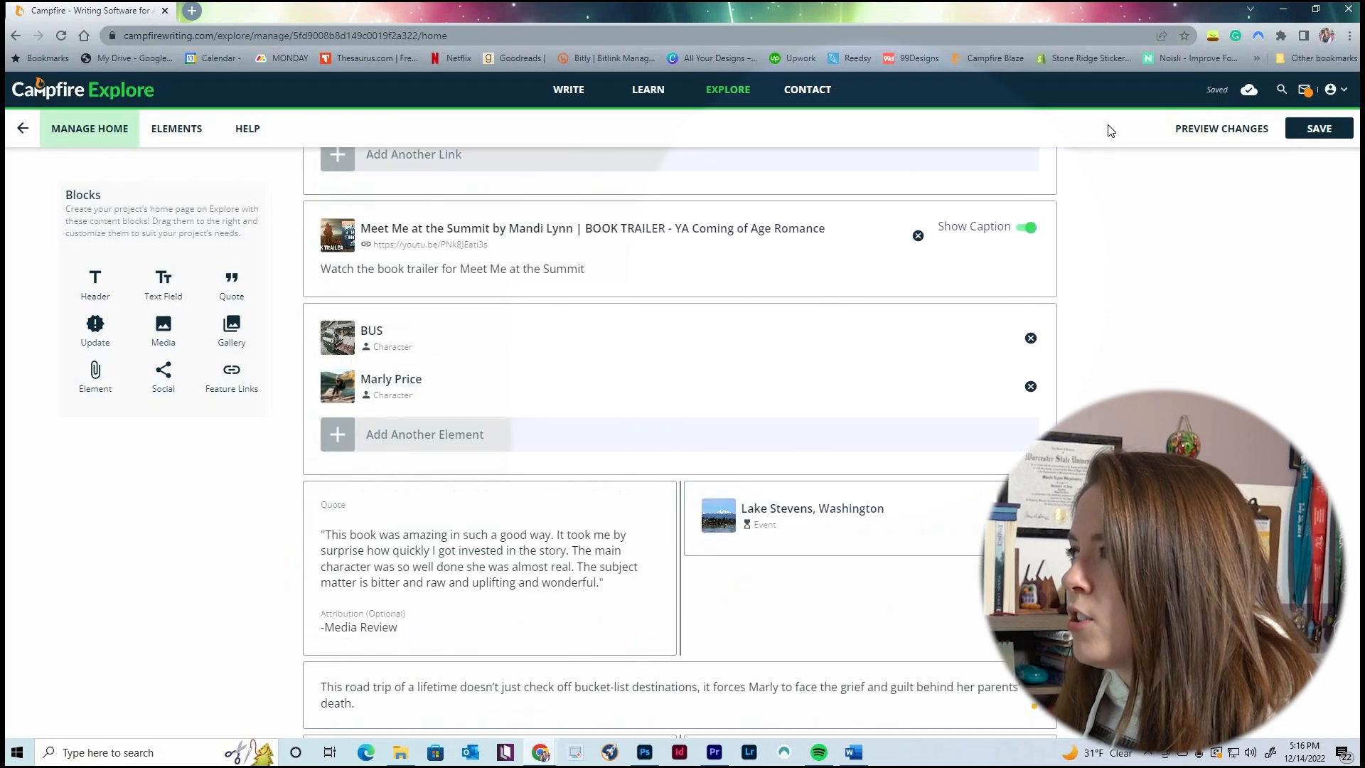
pyautogui.click(1319, 128)
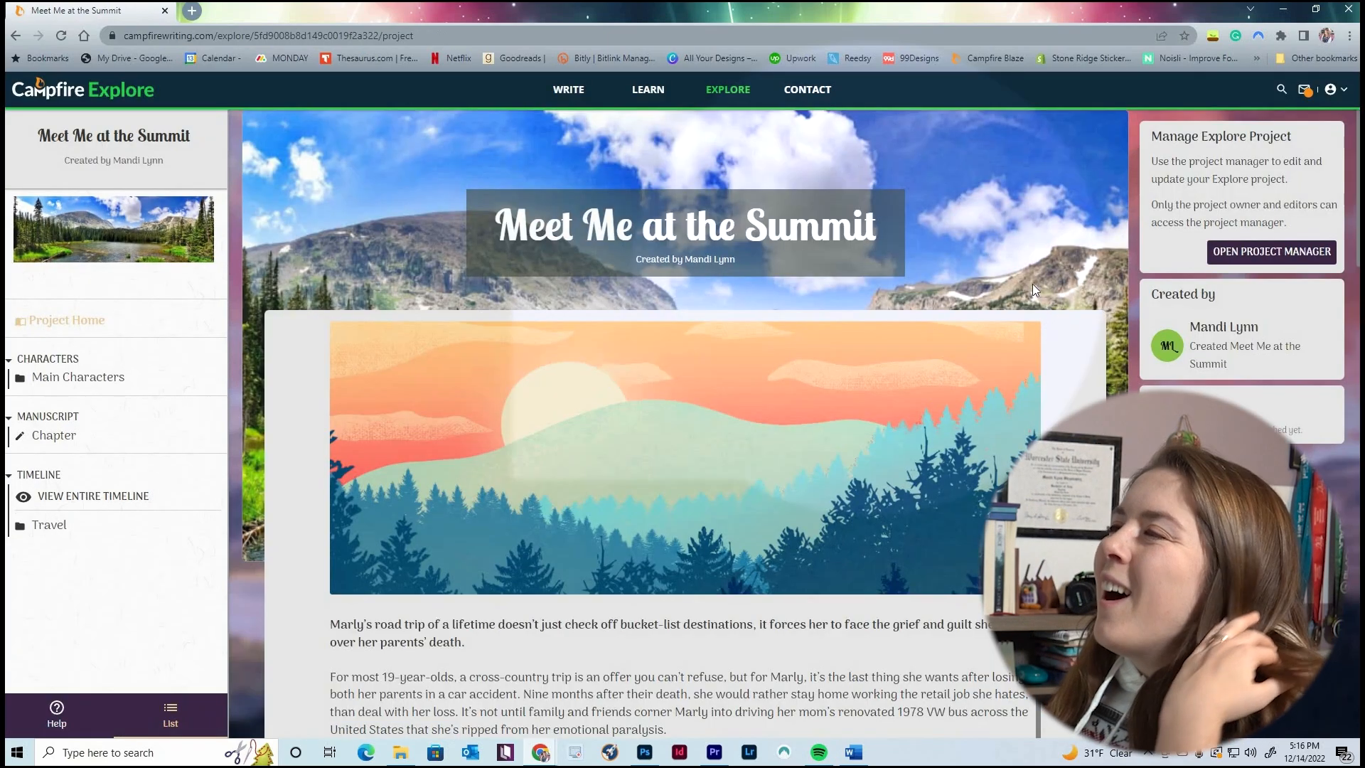
# Look through the live project home page, from the book trailer to the quotes and social links
pyautogui.scroll(-15, 1017, 275)
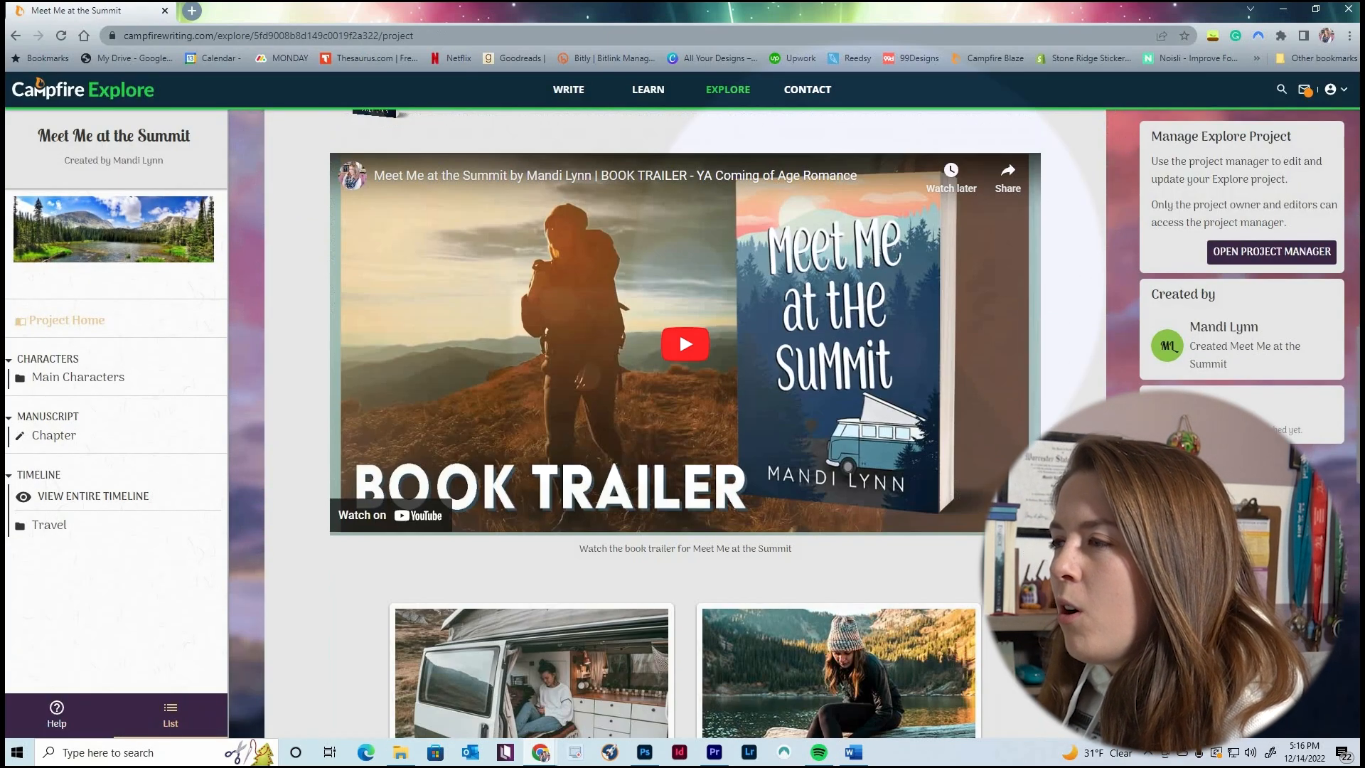
pyautogui.scroll(-8, 1029, 443)
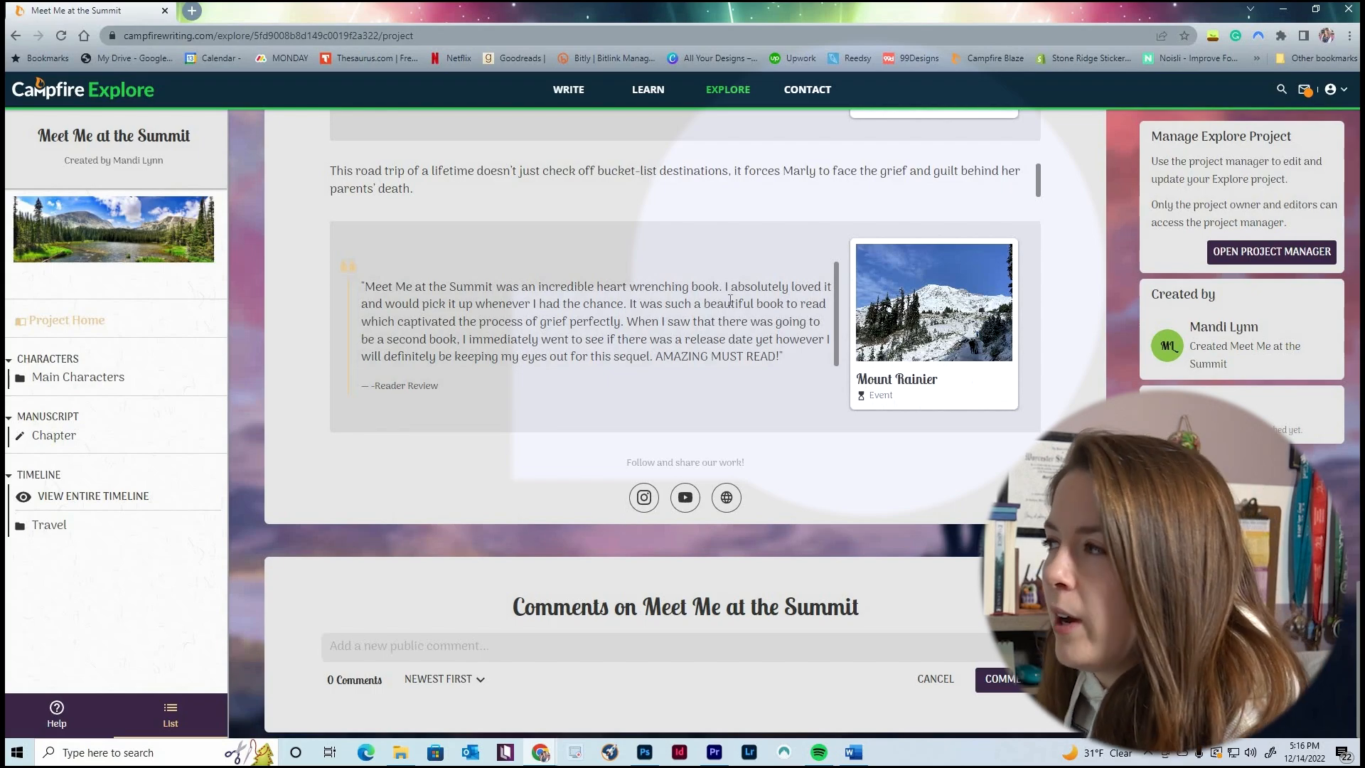
pyautogui.scroll(4, 738, 333)
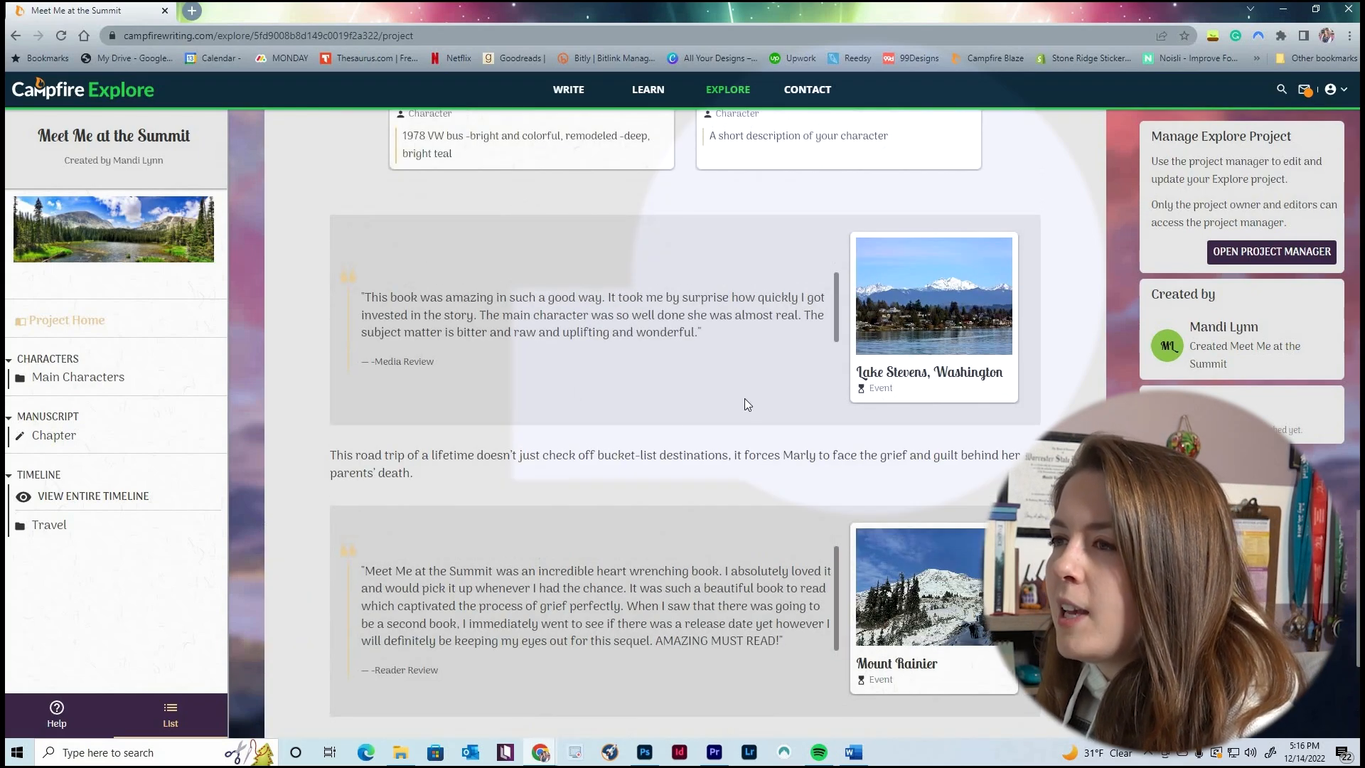
pyautogui.scroll(20, 688, 367)
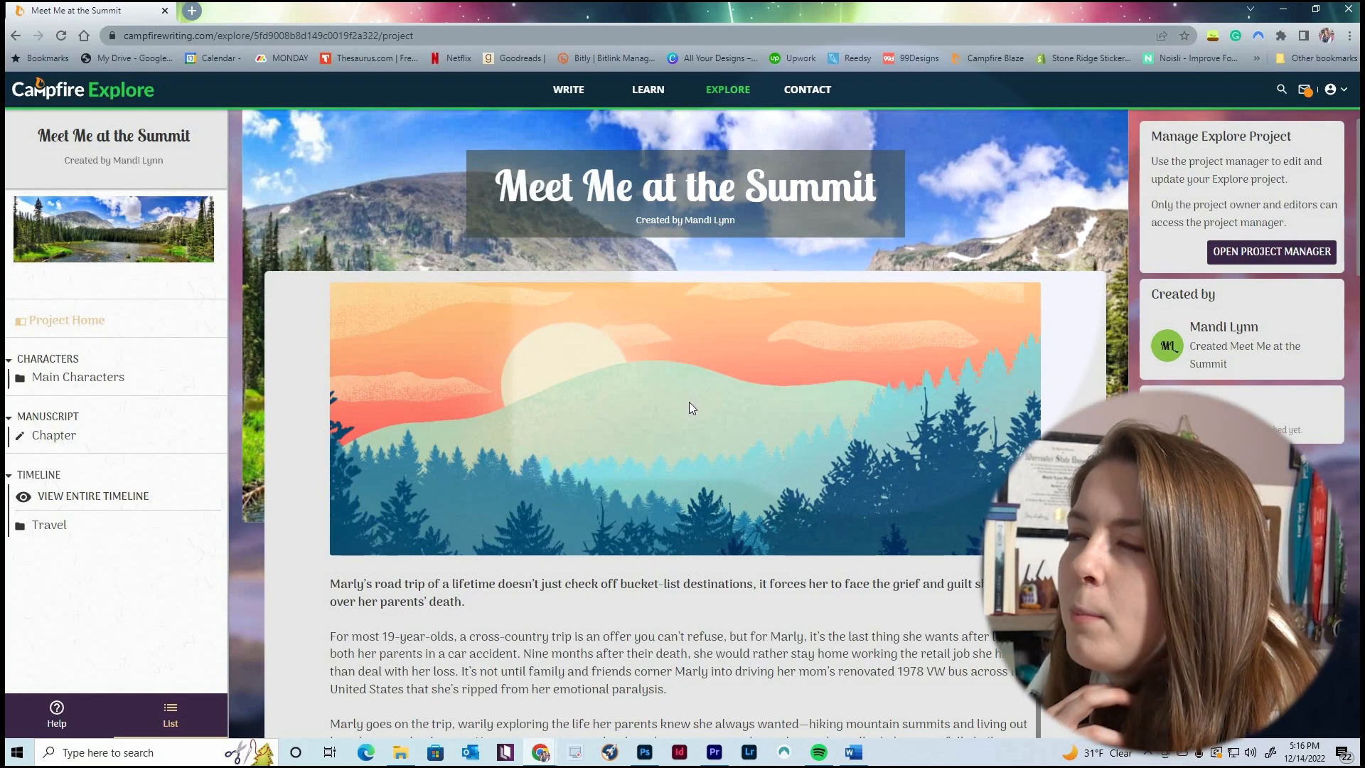
# Reopen the project manager and review the home page blocks from the book description to the Media Review quote
pyautogui.moveTo(726, 91)
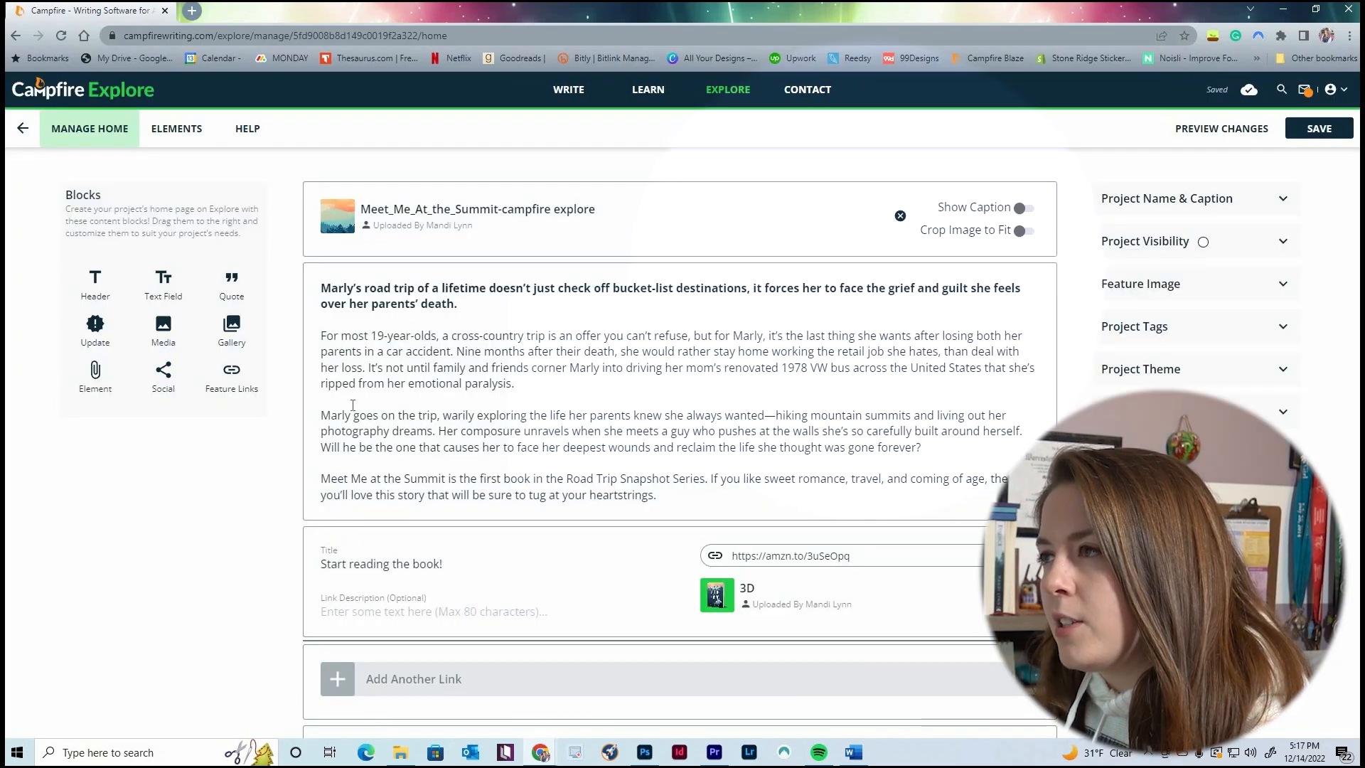
pyautogui.scroll(-4, 532, 402)
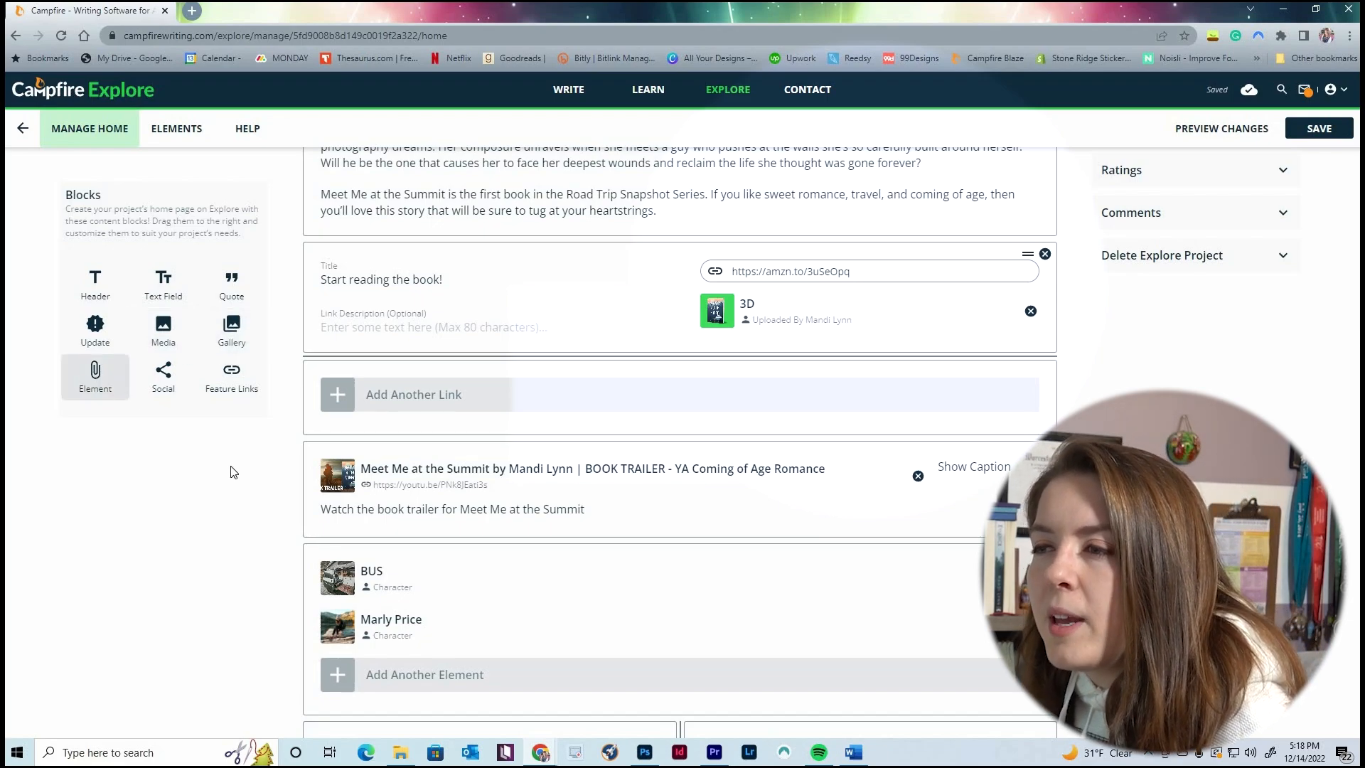
pyautogui.scroll(-2, 397, 445)
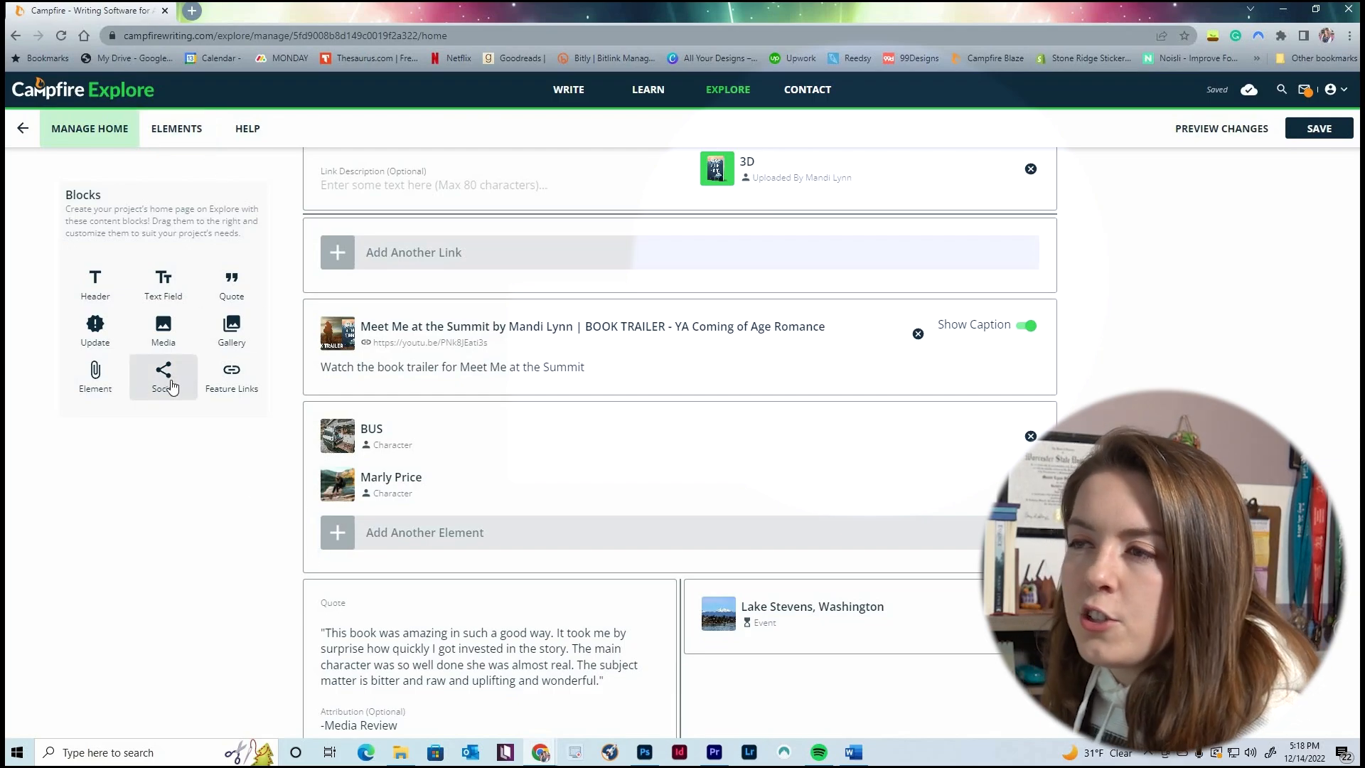
pyautogui.scroll(4, 543, 474)
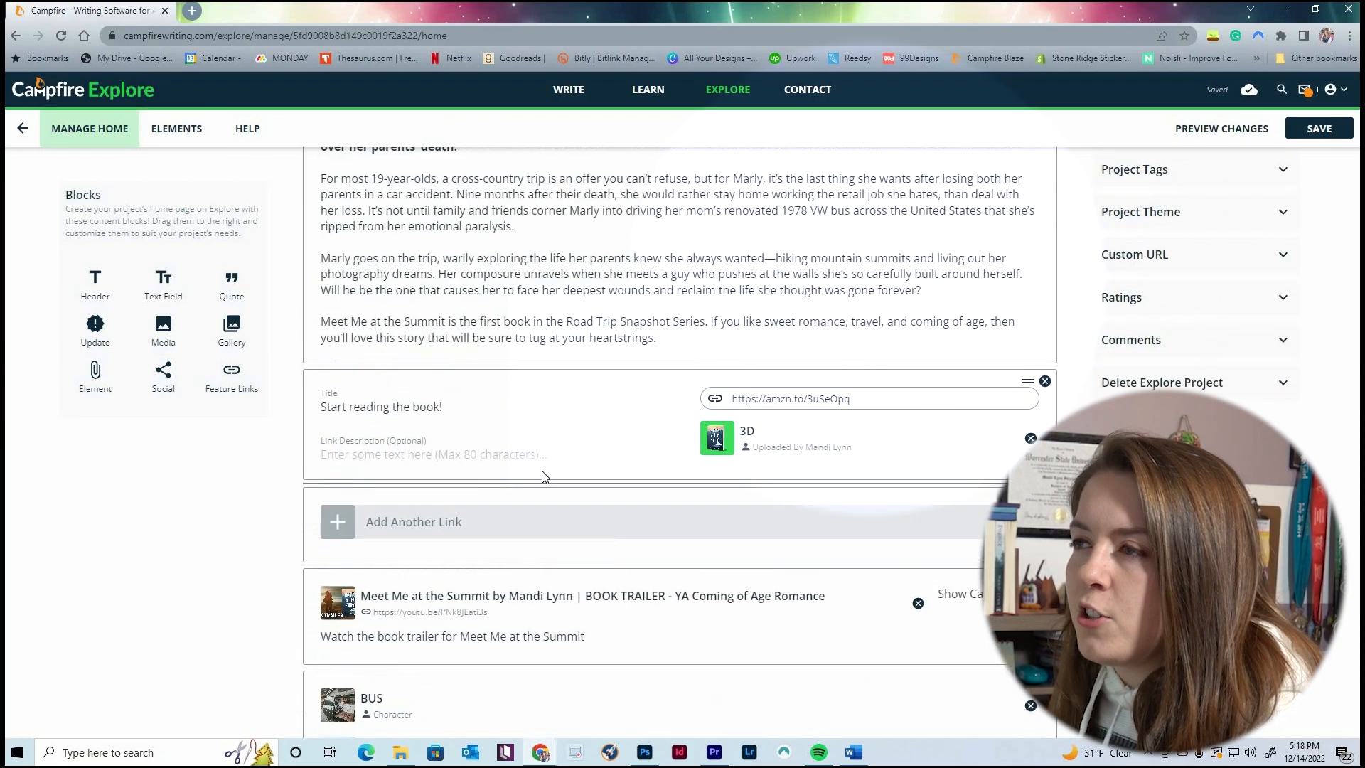
pyautogui.scroll(1, 543, 477)
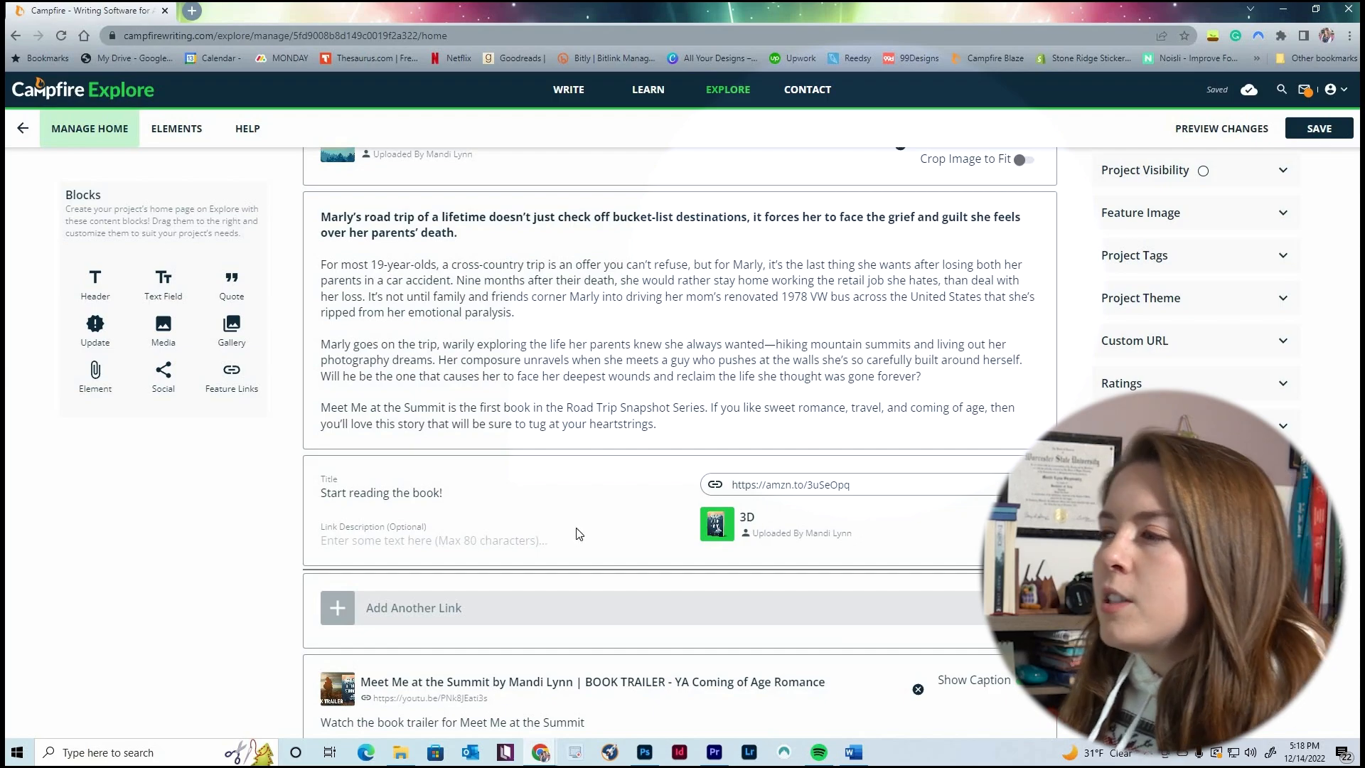
pyautogui.scroll(-5, 577, 534)
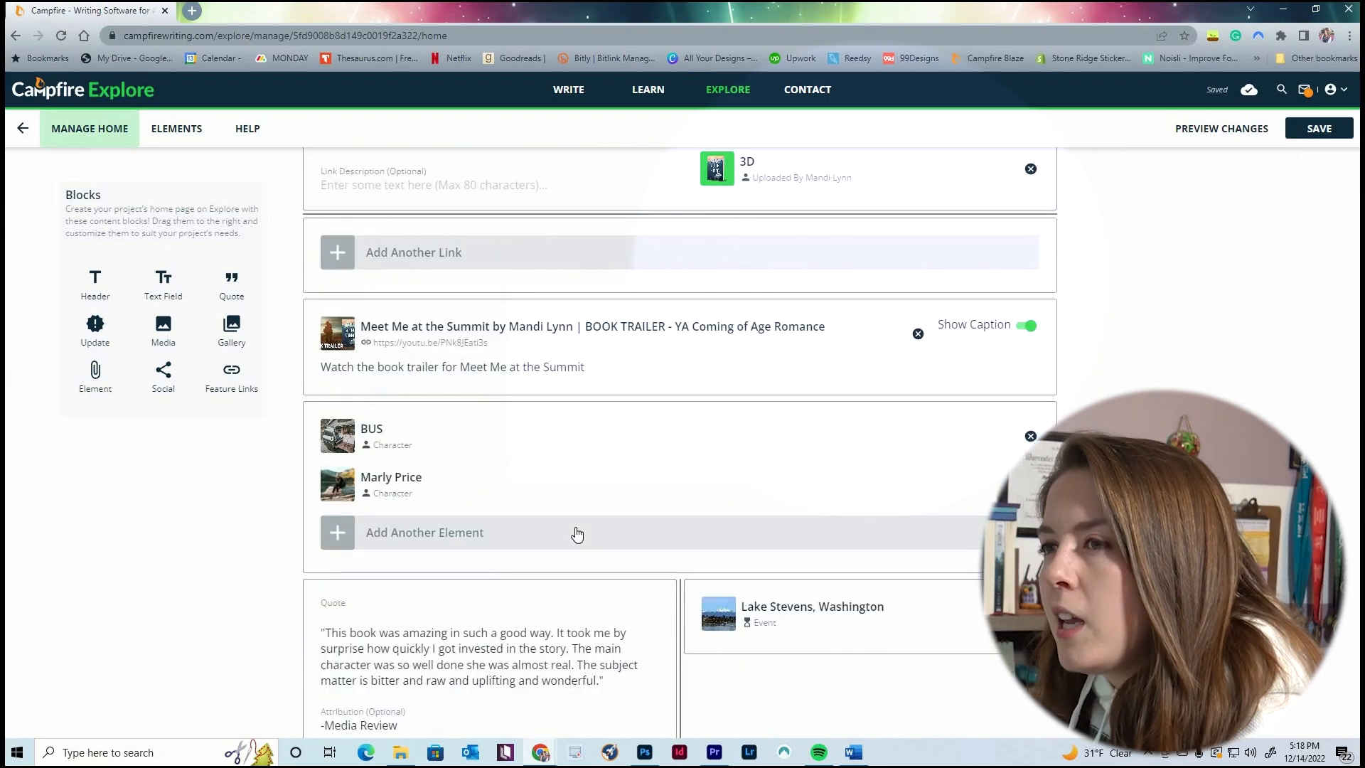
pyautogui.scroll(-2, 573, 537)
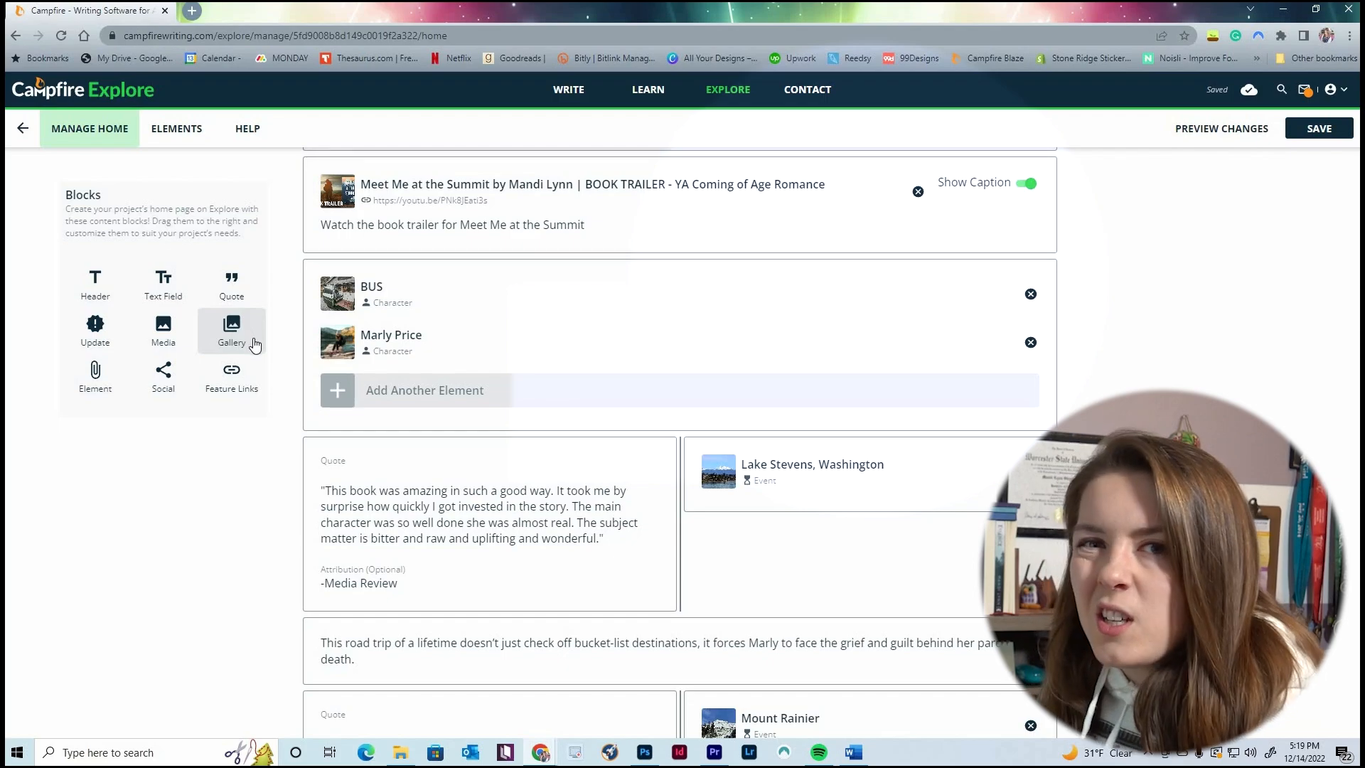
# Add a Gallery block below the social links and set its first slide to the bison and snowy mountains image
pyautogui.scroll(-7, 586, 436)
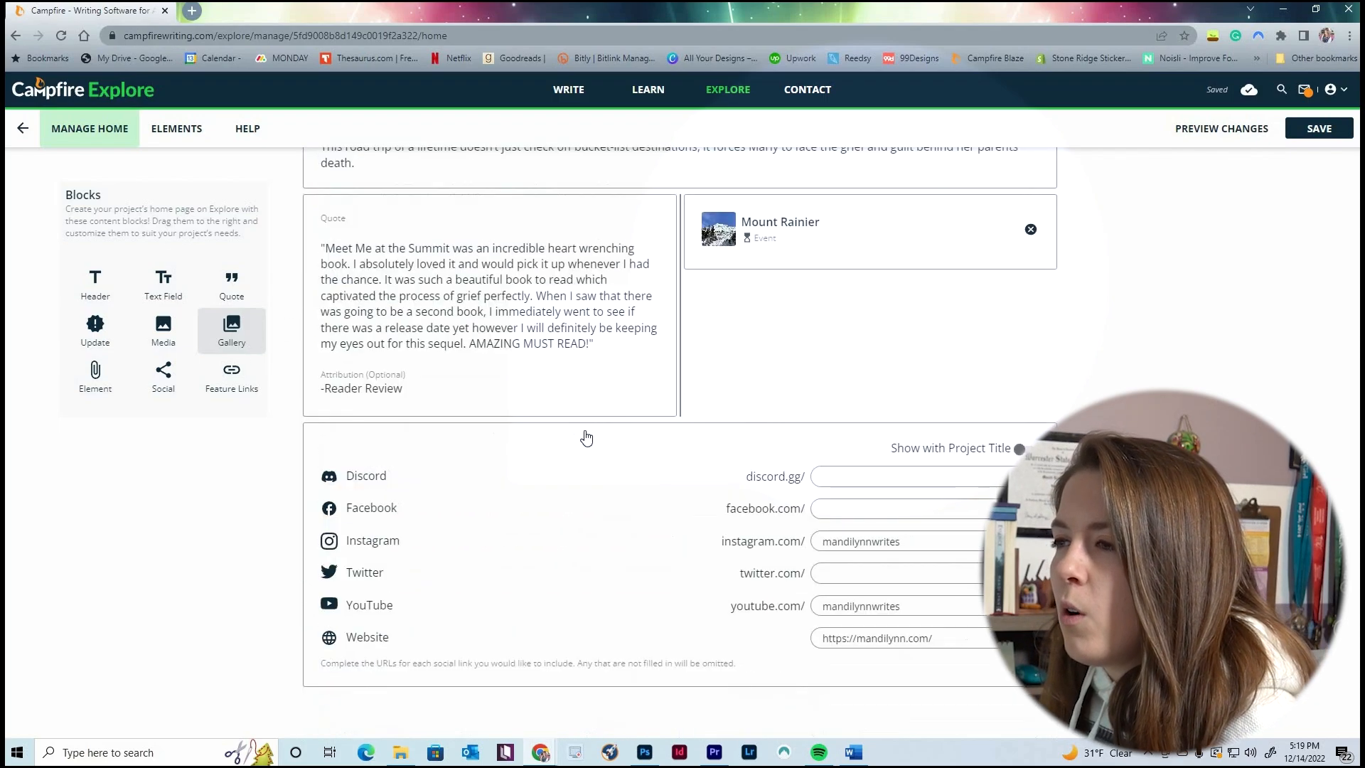
pyautogui.scroll(-3, 632, 435)
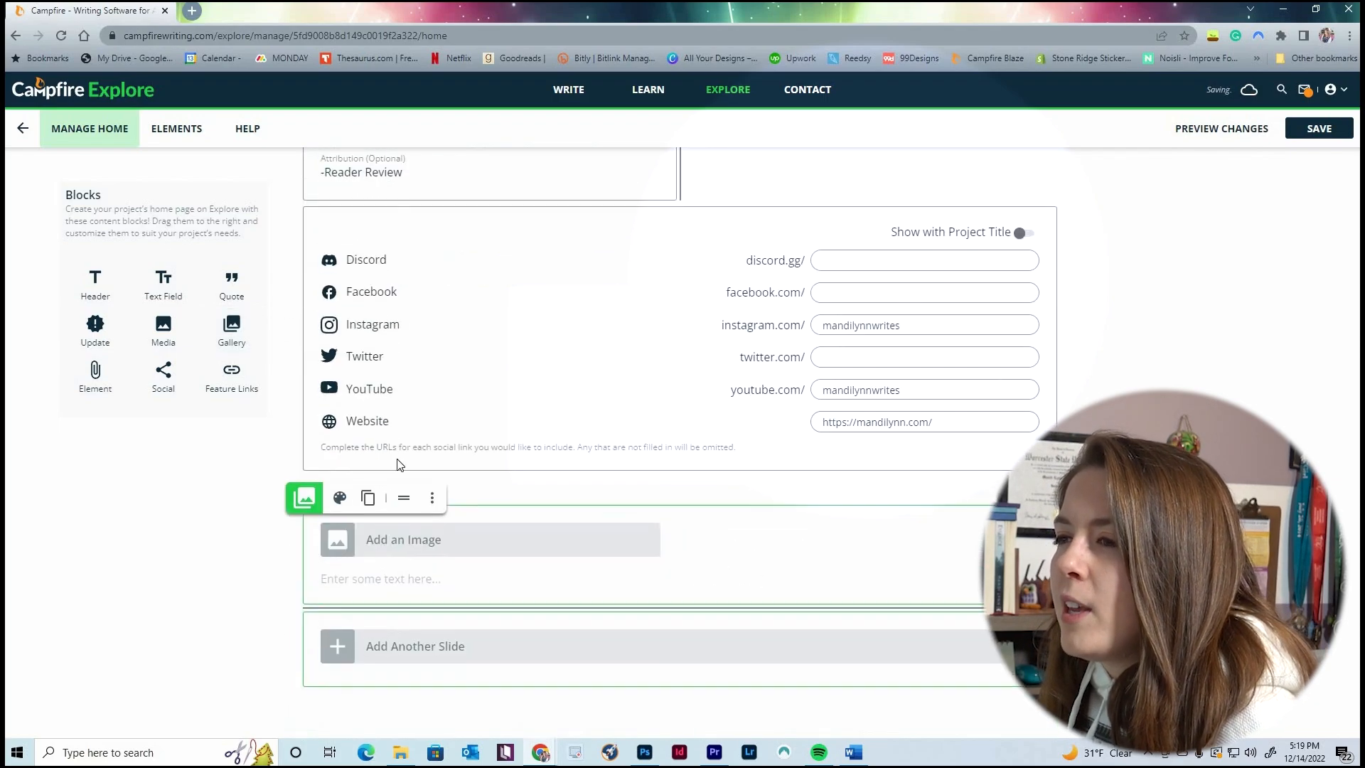
pyautogui.click(424, 544)
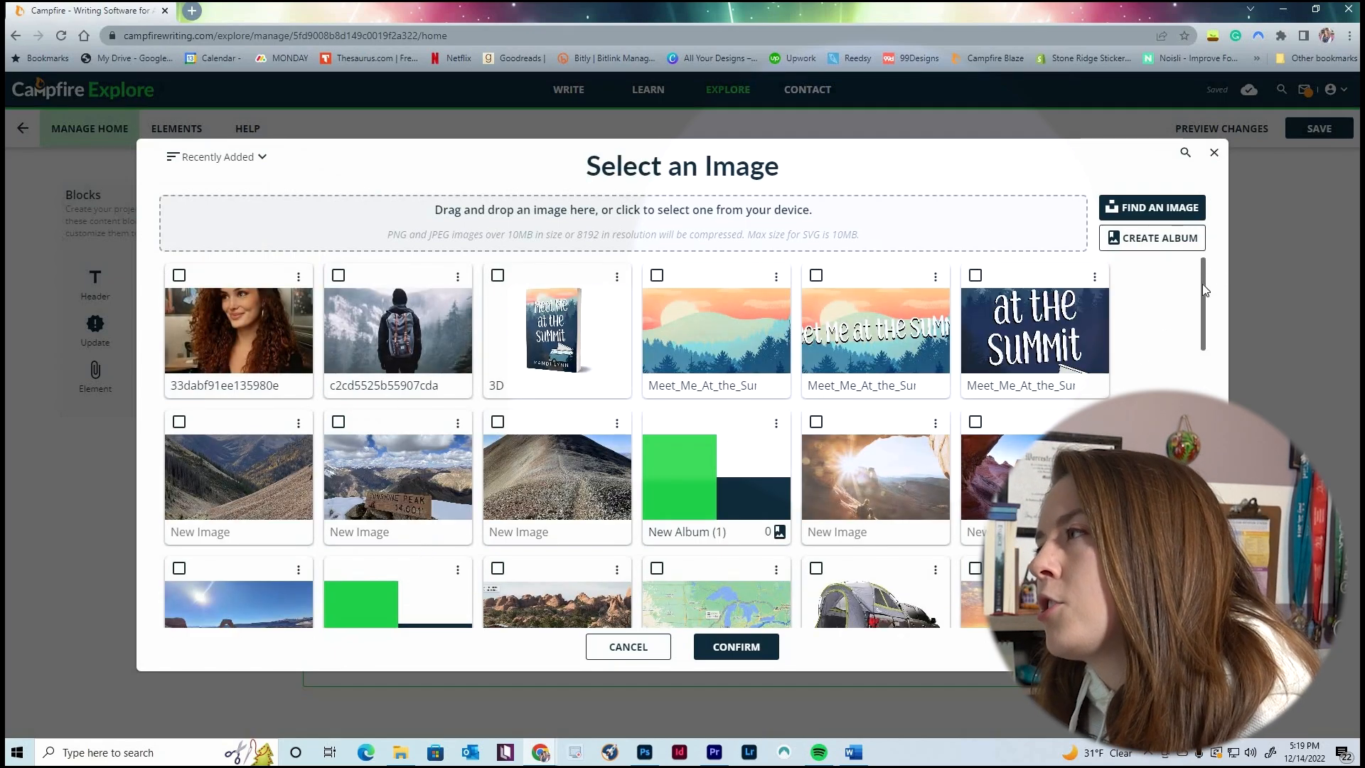
pyautogui.scroll(-4, 1203, 282)
pyautogui.scroll(-5, 1207, 395)
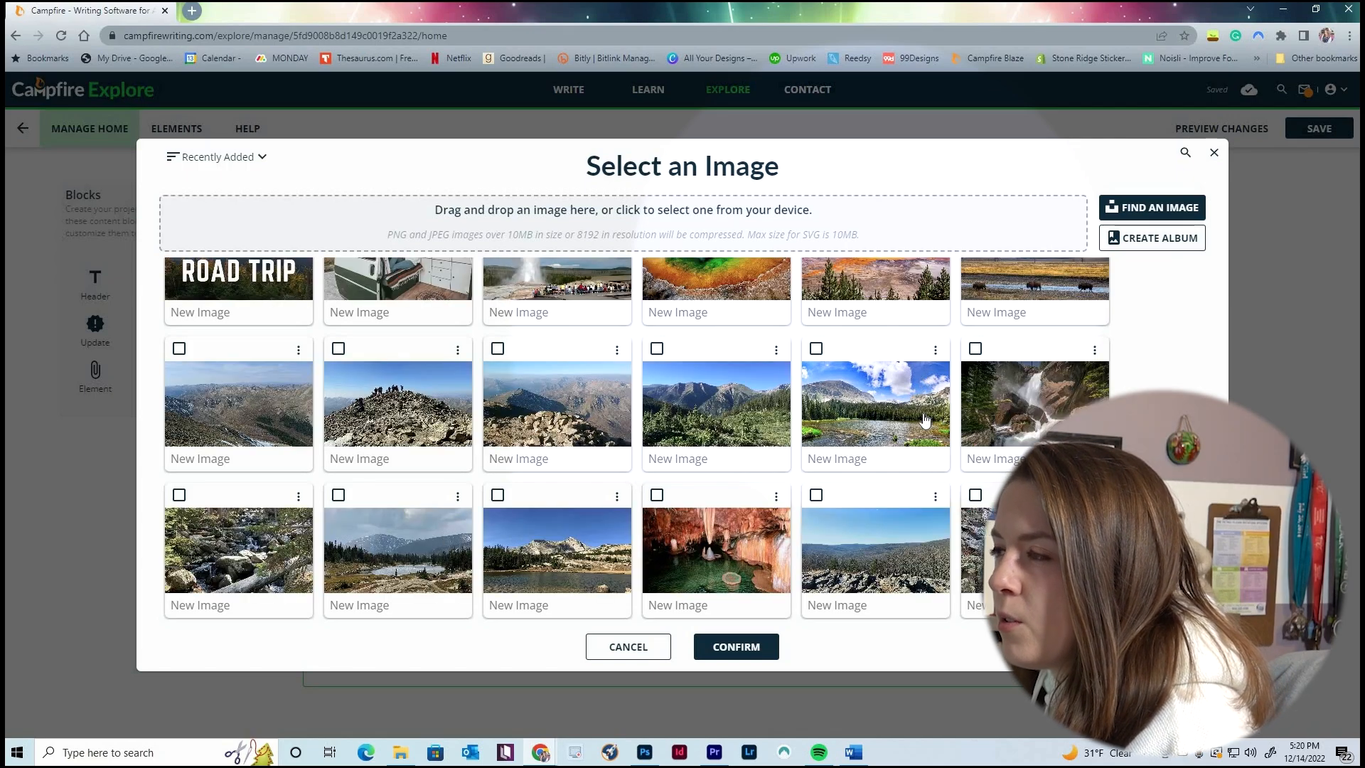
pyautogui.scroll(2, 876, 405)
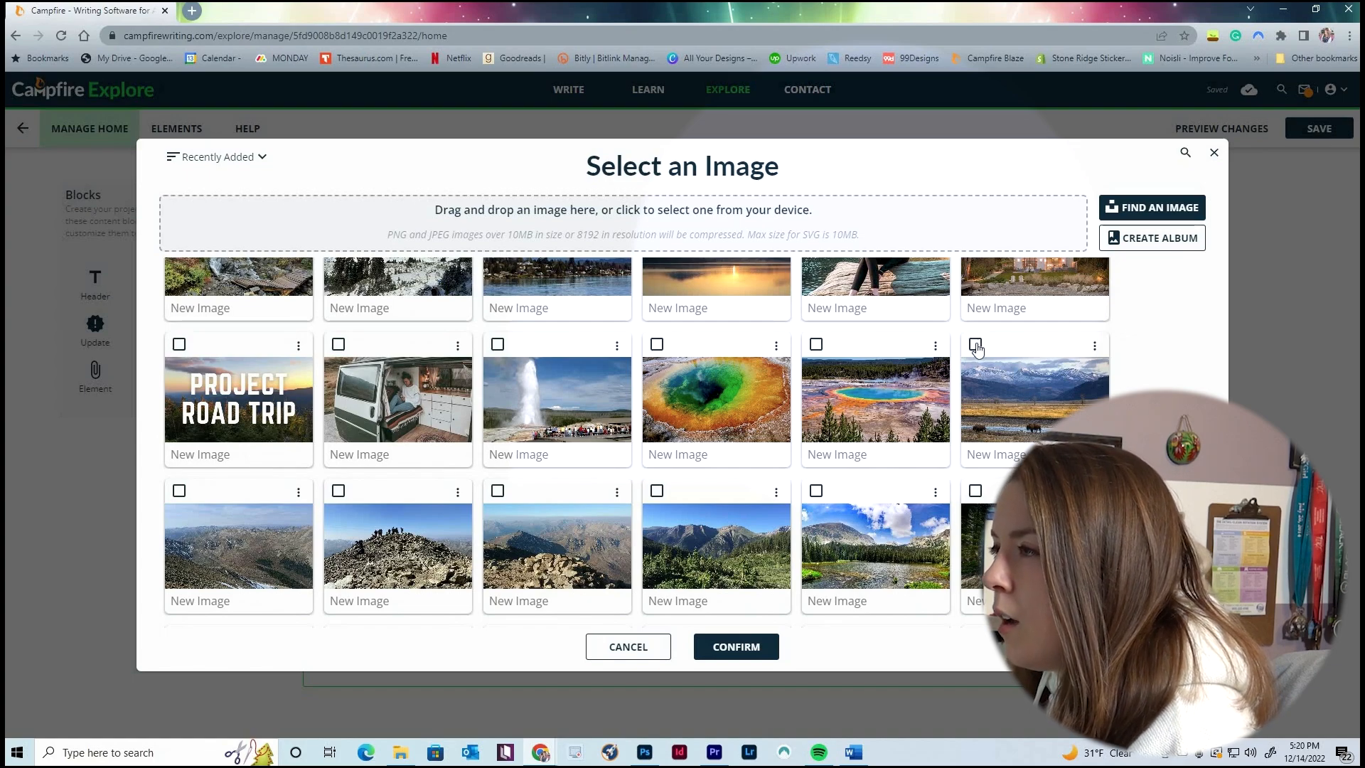
pyautogui.click(762, 651)
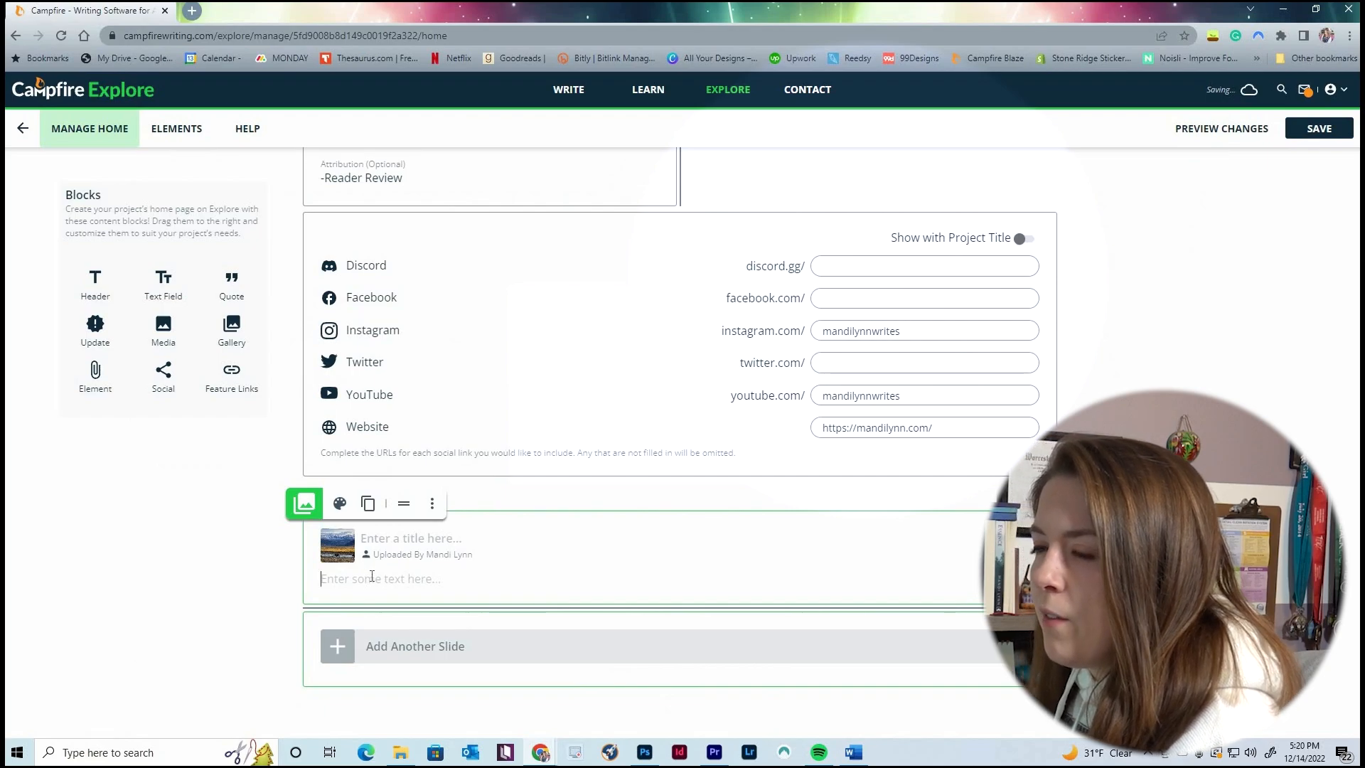
# Add a second gallery slide with the waterfall image, leaving the first slide's caption empty
pyautogui.click(343, 576)
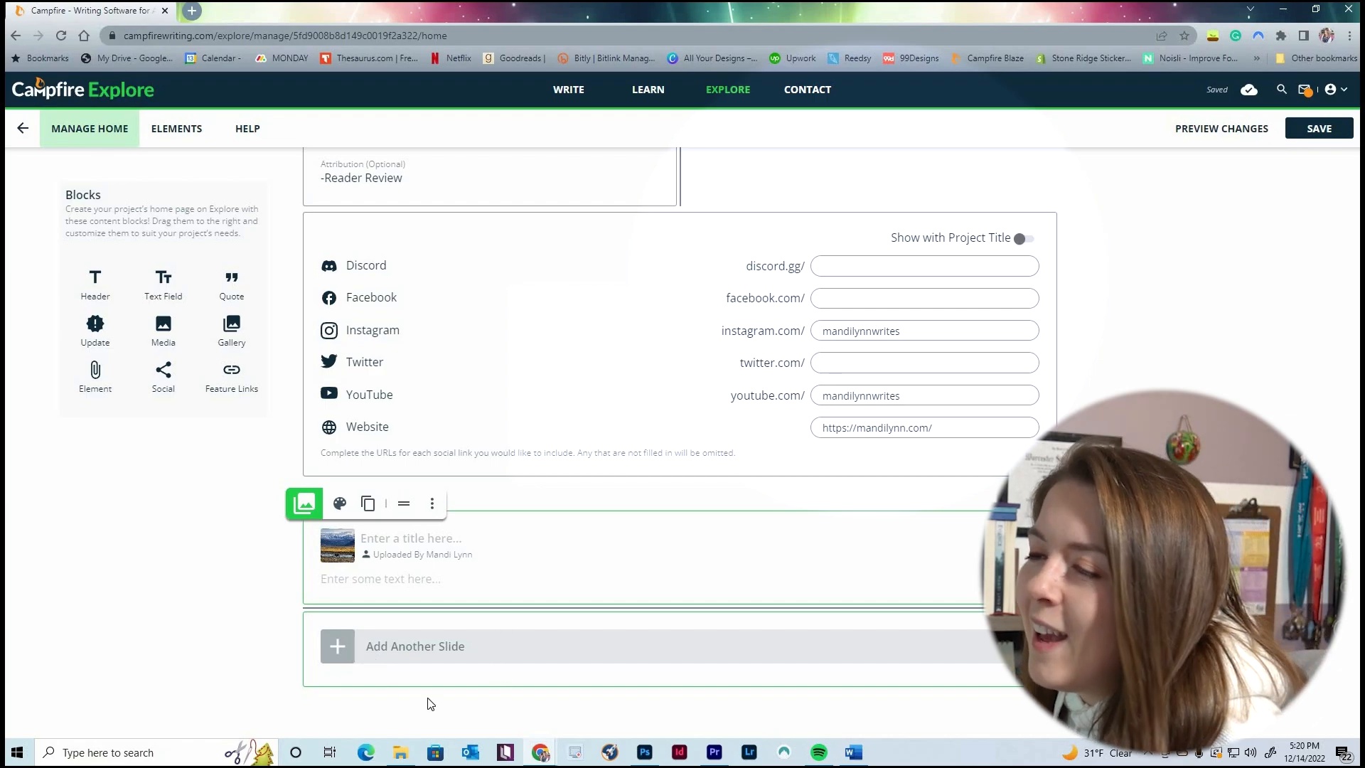
pyautogui.click(391, 648)
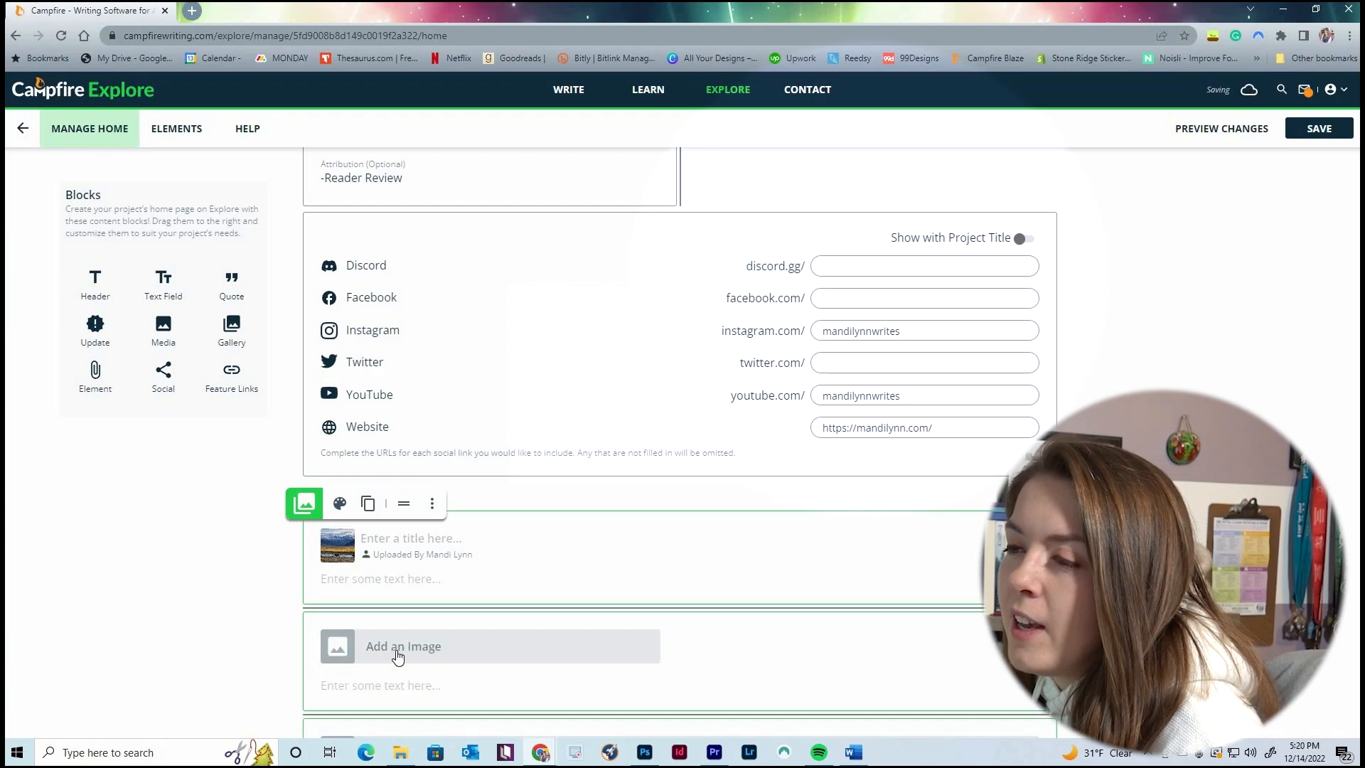
pyautogui.click(456, 653)
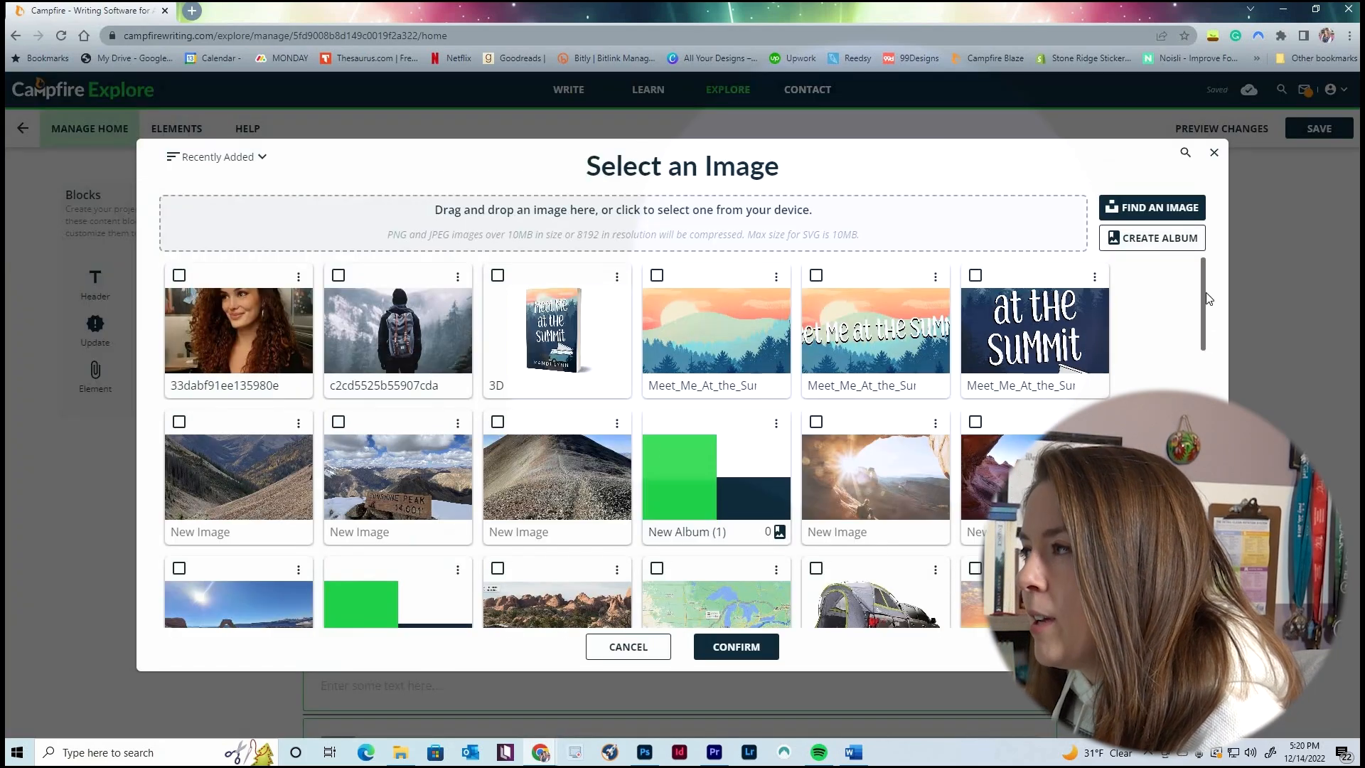
pyautogui.scroll(-10, 636, 441)
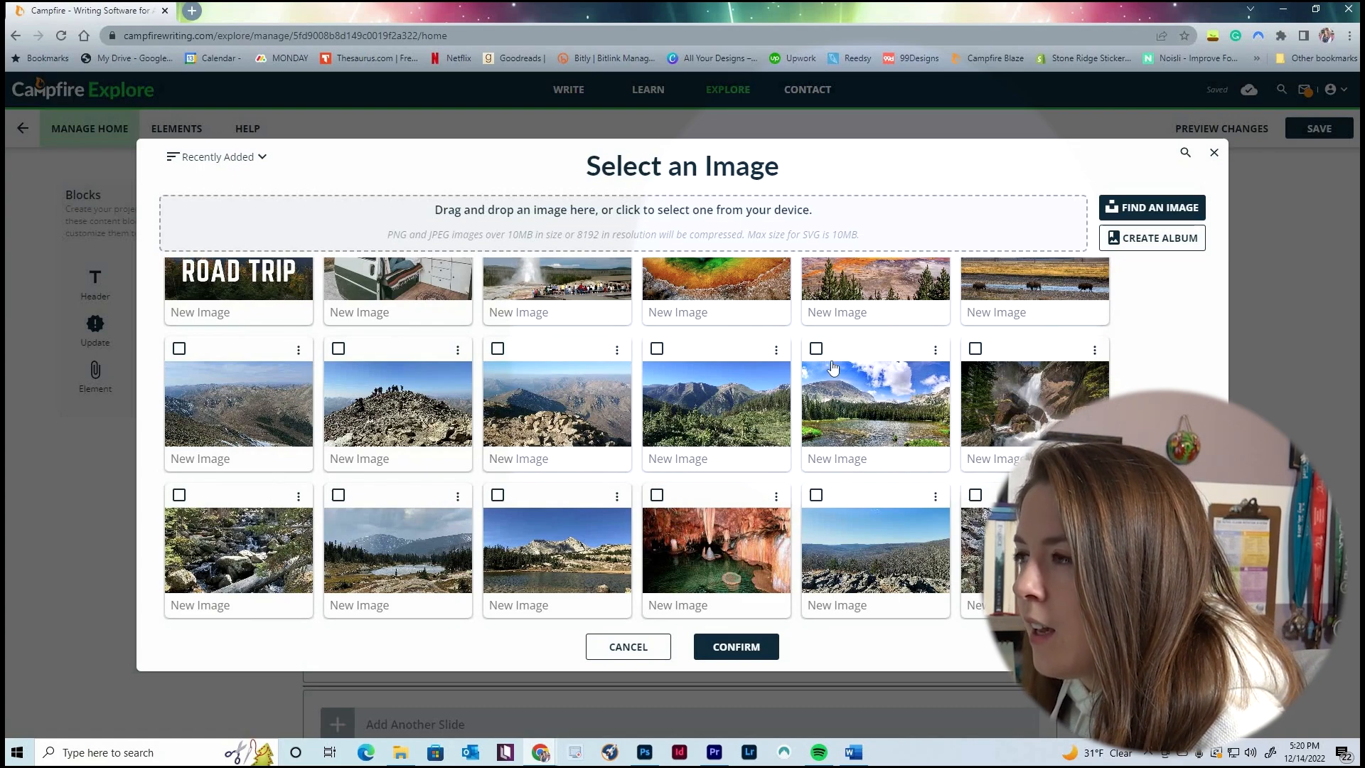
pyautogui.click(975, 348)
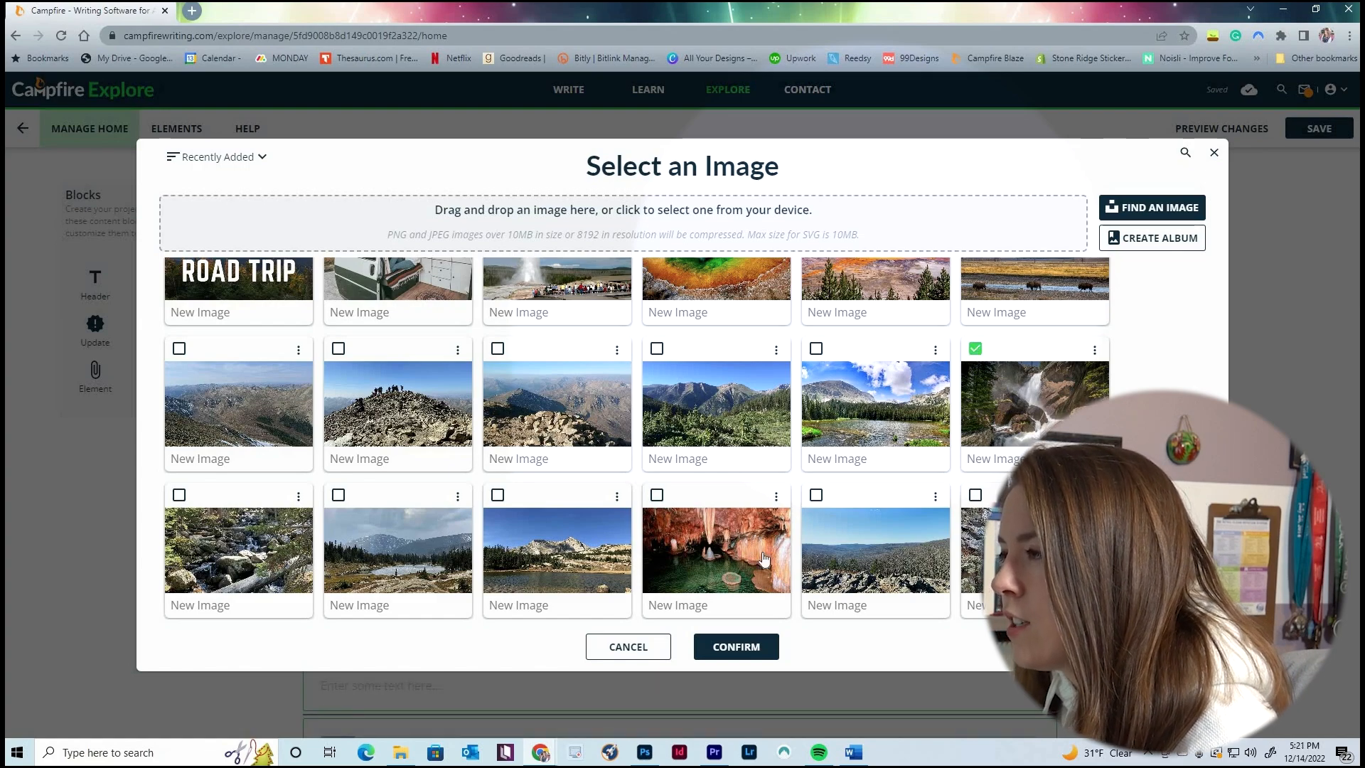
pyautogui.click(732, 647)
# Add two more gallery slides, one with the orange and green hot spring image and one with the rocky summit image
pyautogui.scroll(-1, 694, 652)
pyautogui.click(425, 651)
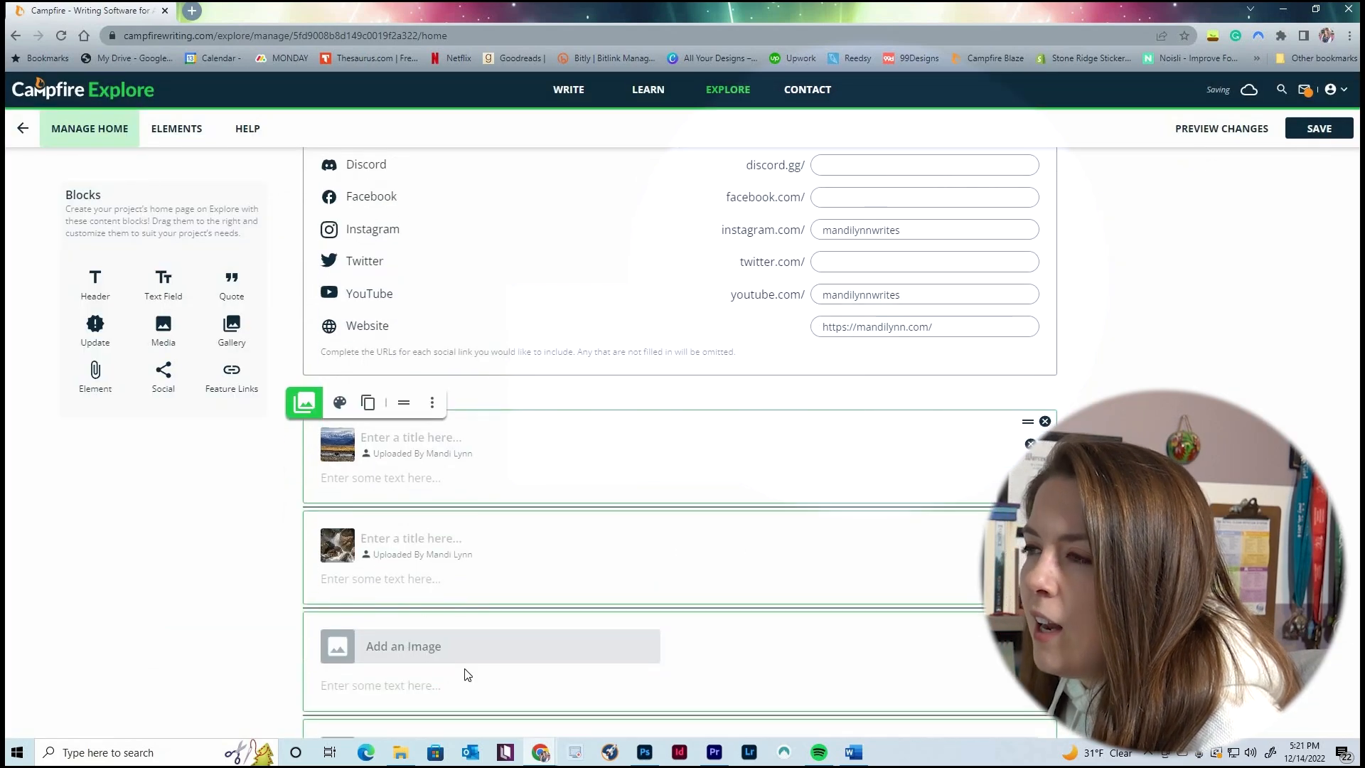
pyautogui.click(484, 652)
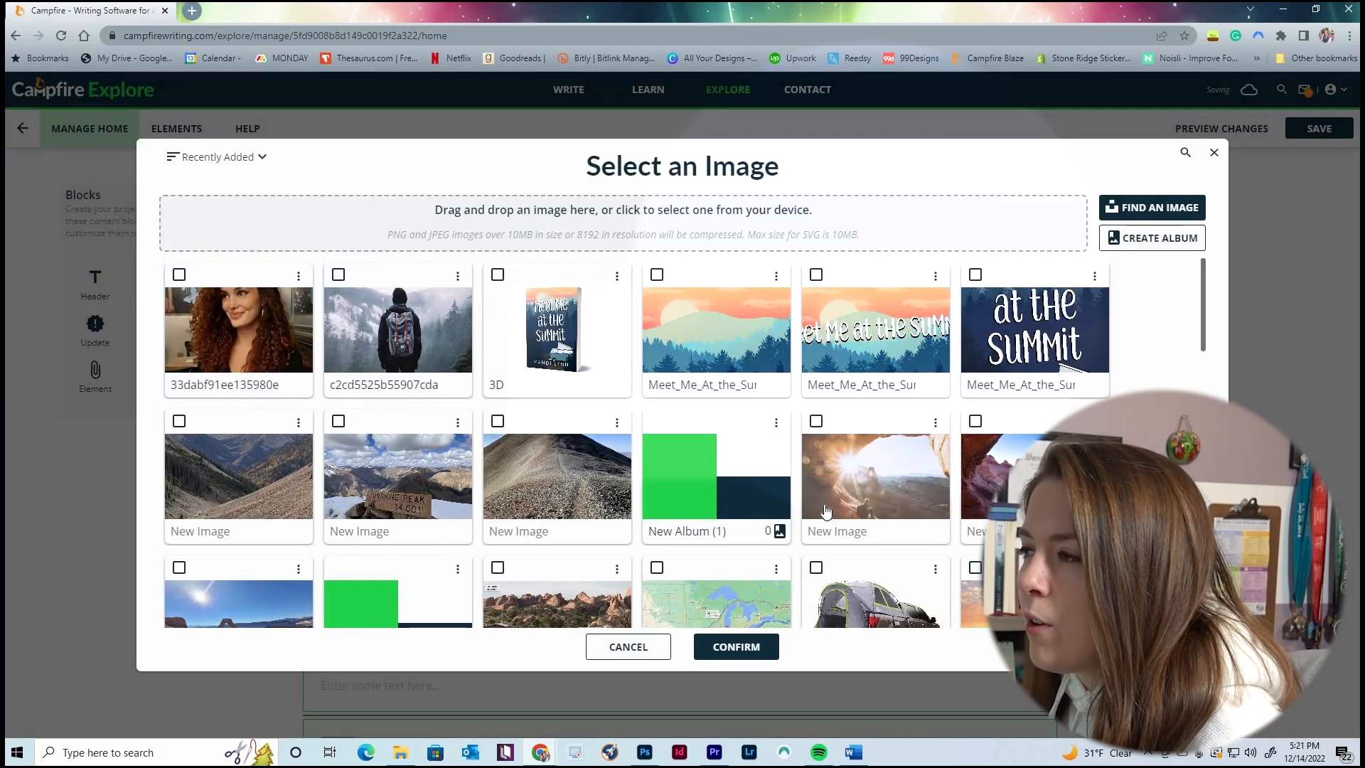
pyautogui.scroll(-5, 704, 499)
pyautogui.scroll(-2, 705, 499)
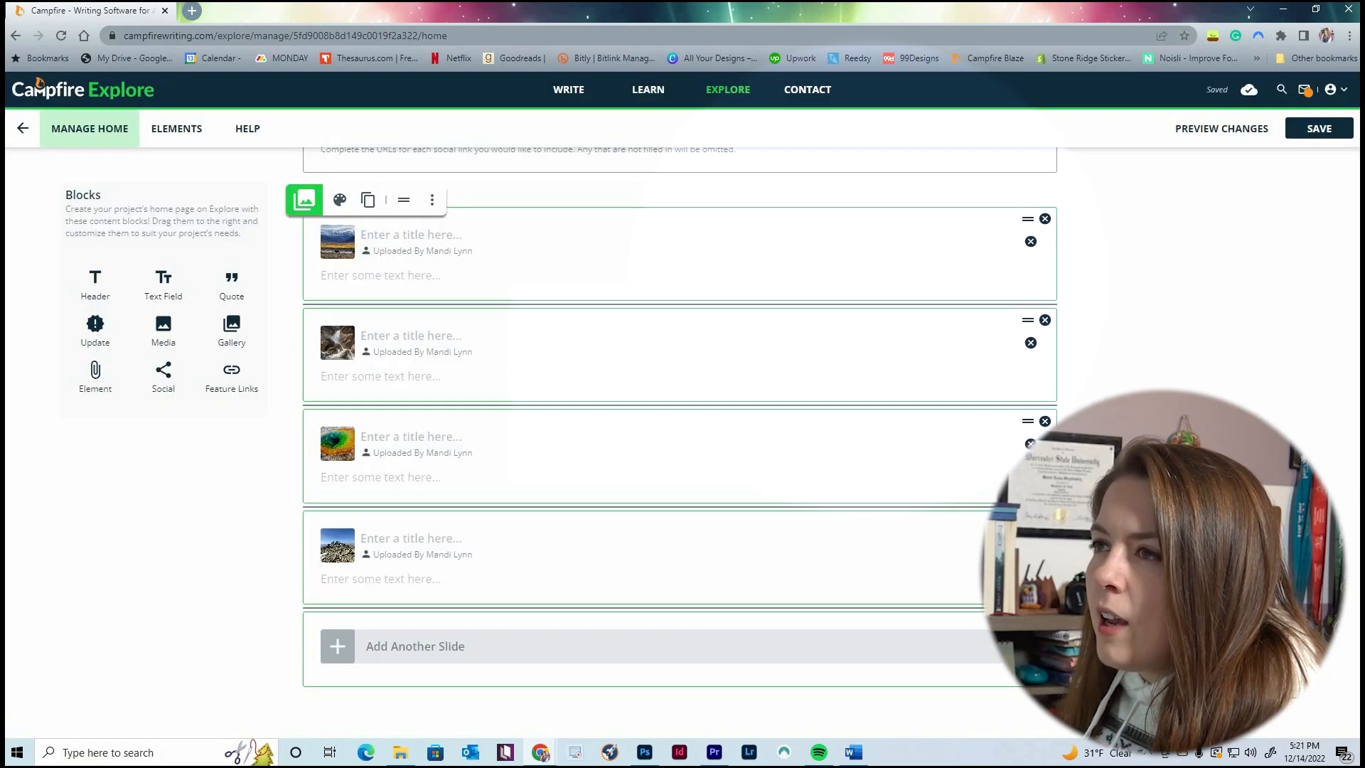
# Add a Header block and move it between the social links block and the gallery
pyautogui.scroll(1, 257, 357)
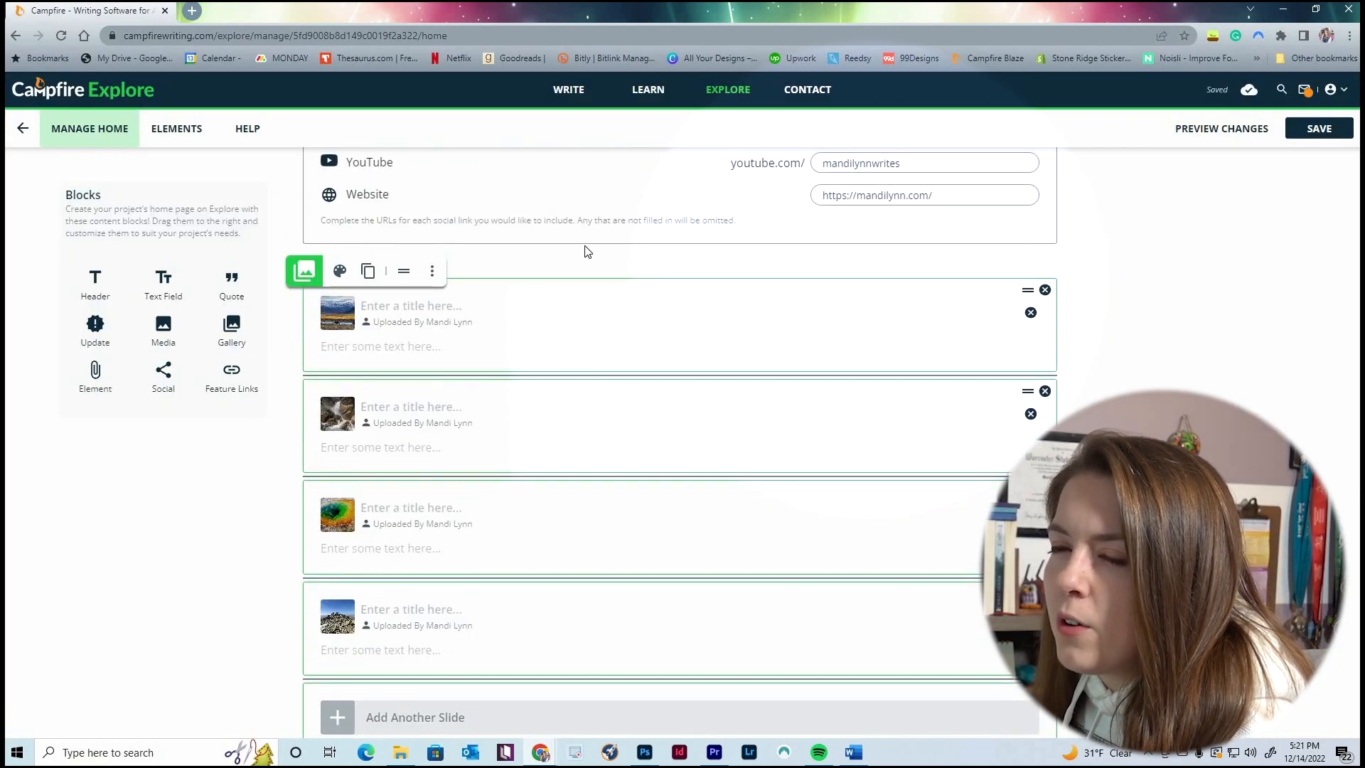
pyautogui.click(95, 284)
pyautogui.scroll(-1, 493, 683)
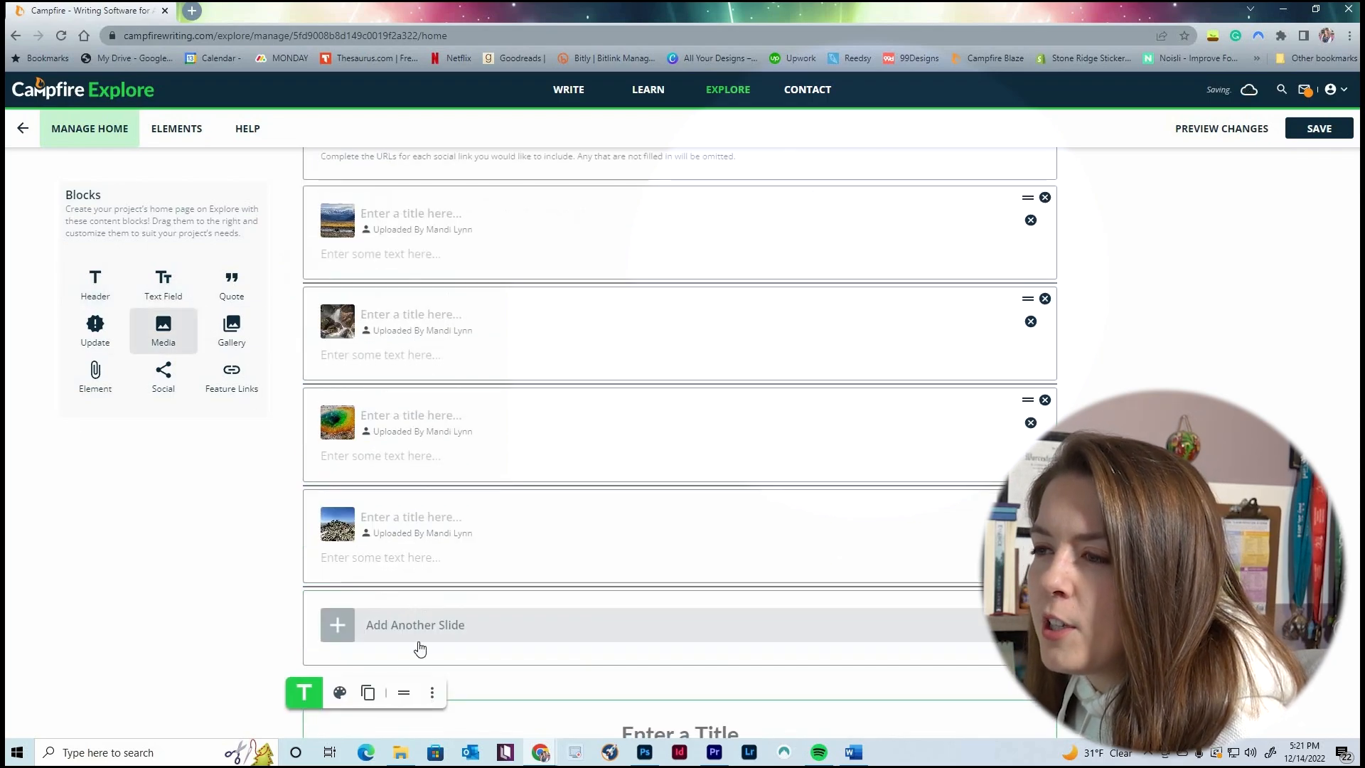
pyautogui.scroll(-1, 494, 683)
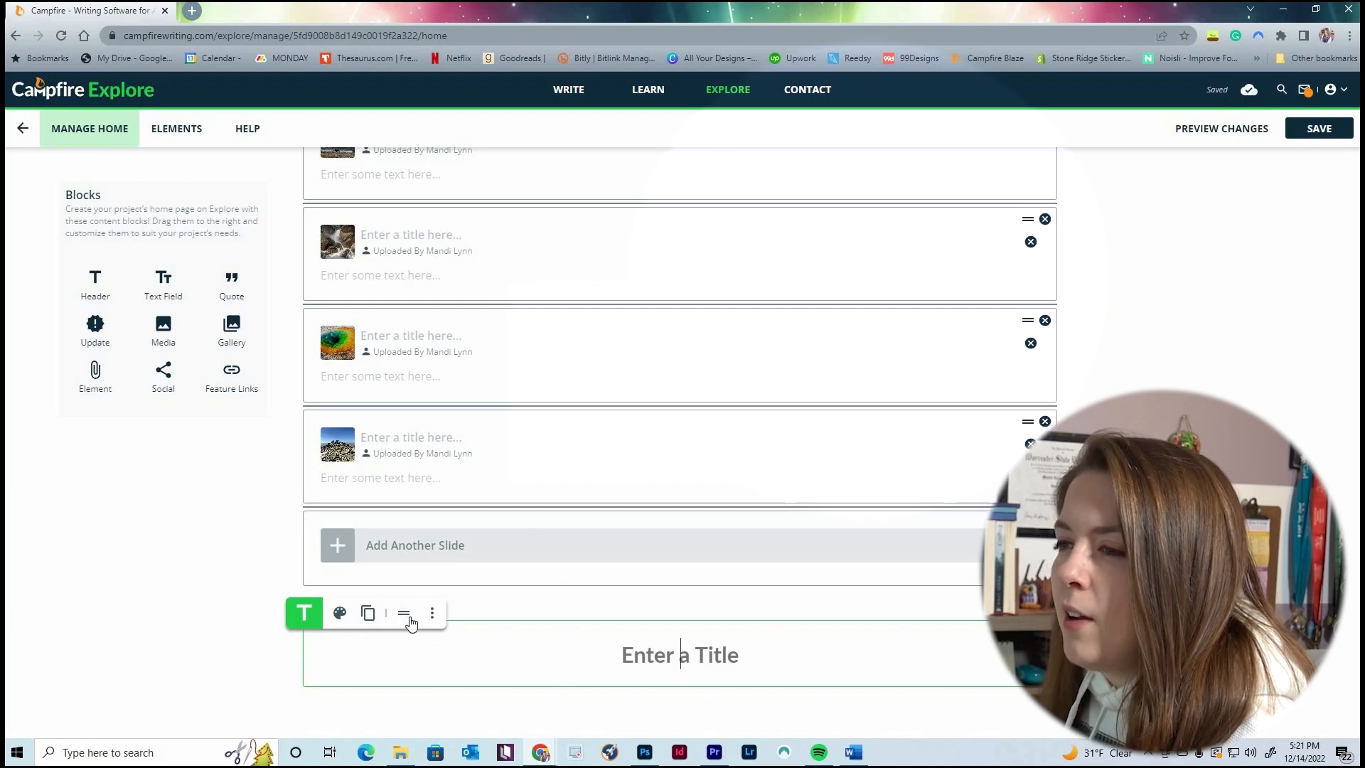
pyautogui.moveTo(404, 613); pyautogui.dragTo(430, 256)
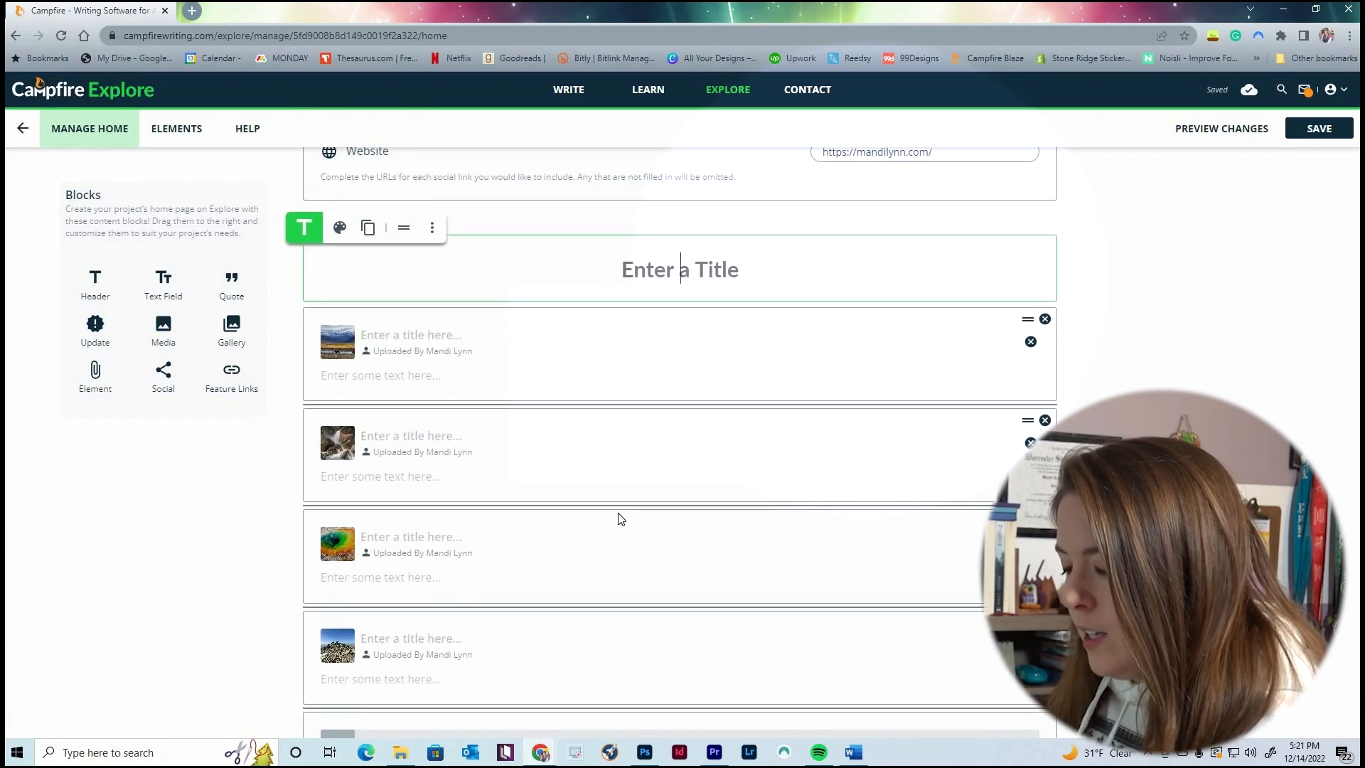
# Title the header above the gallery "Take on the Ultimate Road Trip"
pyautogui.write('Take on the ultimate road Trip')
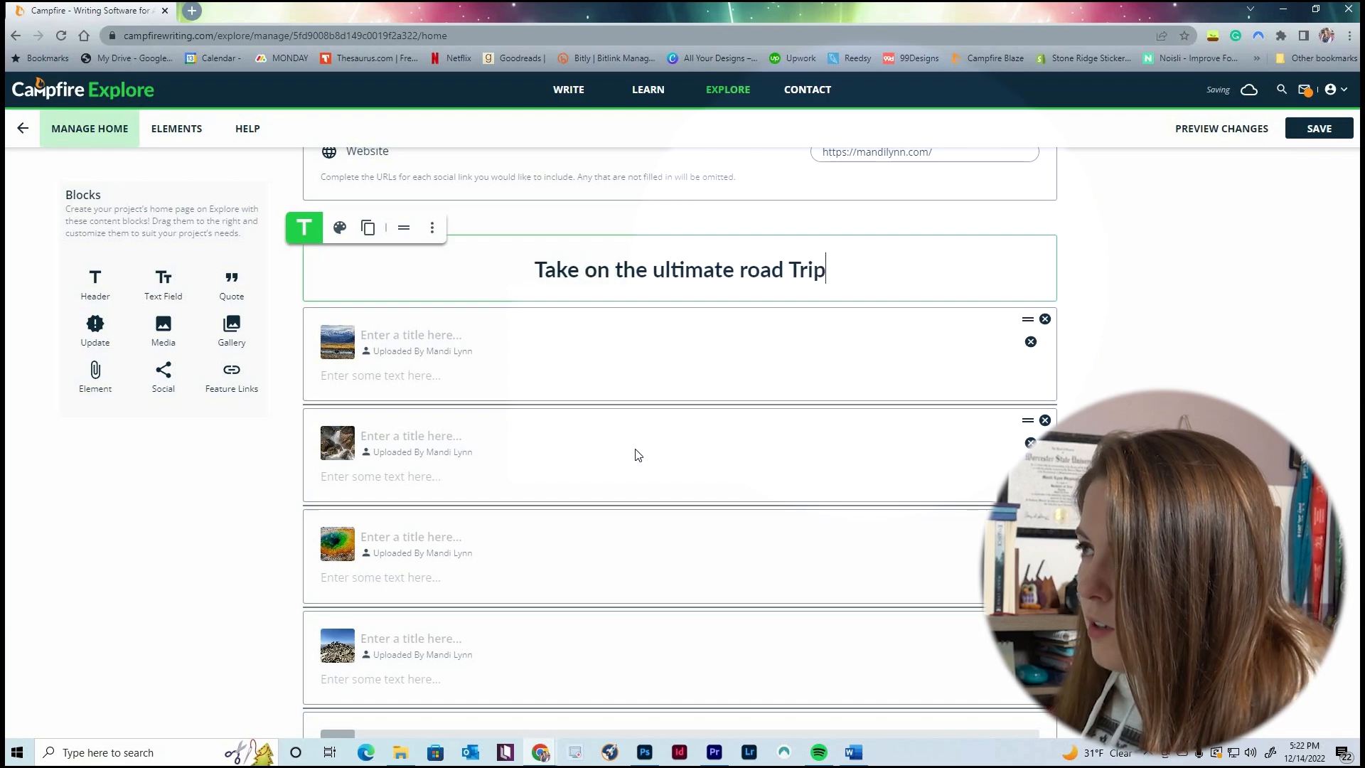
pyautogui.click(664, 269)
pyautogui.press('BackSpace')
pyautogui.write('U')
pyautogui.click(744, 270)
pyautogui.press('BackSpace')
pyautogui.write('R')
pyautogui.scroll(-2, 725, 427)
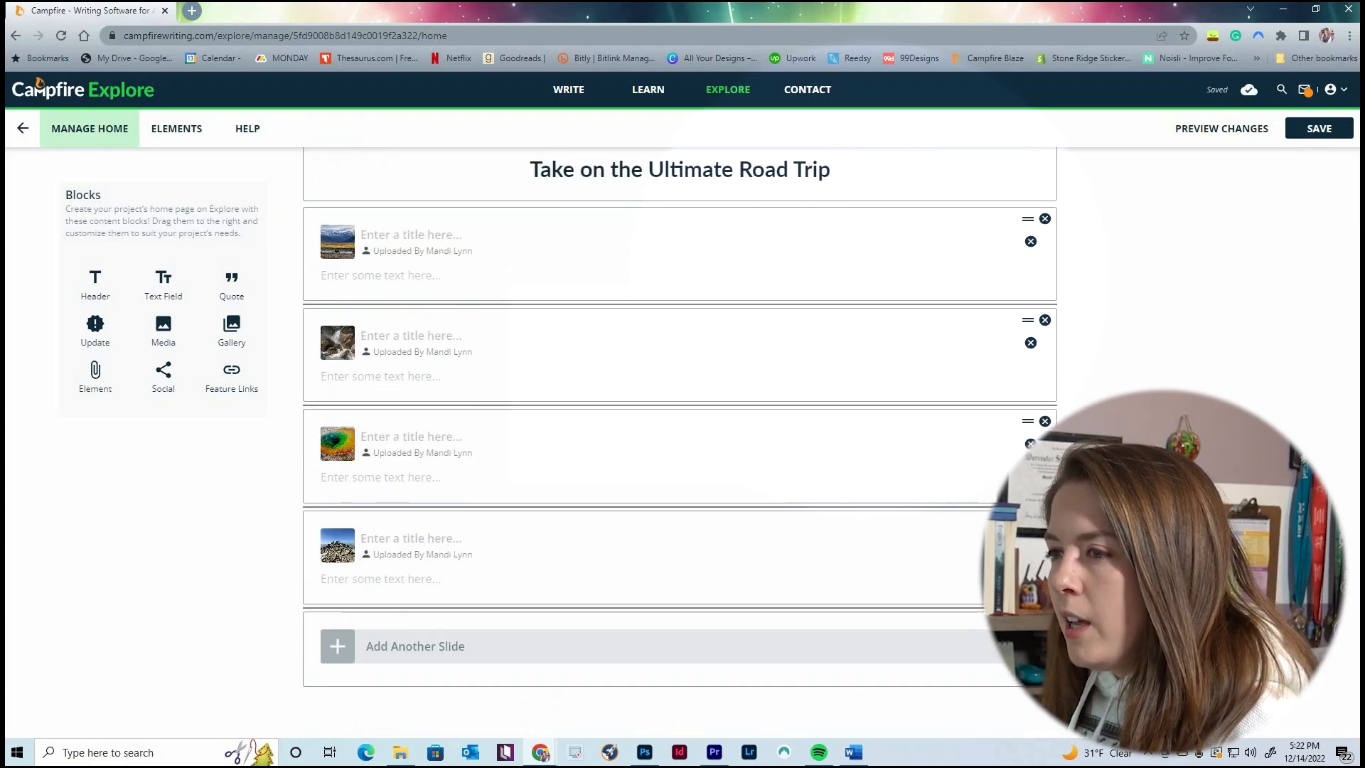
# Preview the project home page as a reader, from the banner to the road trip gallery
pyautogui.click(1219, 128)
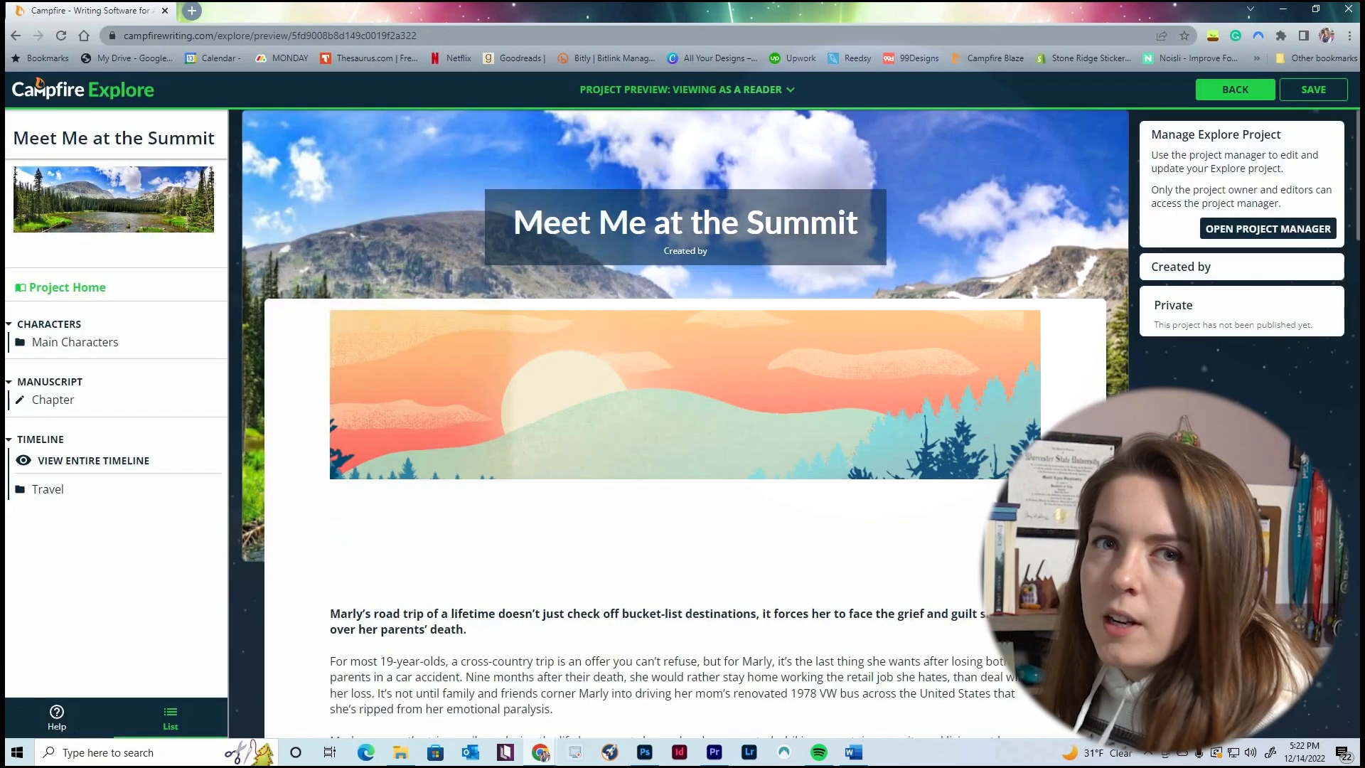
pyautogui.scroll(-10, 963, 549)
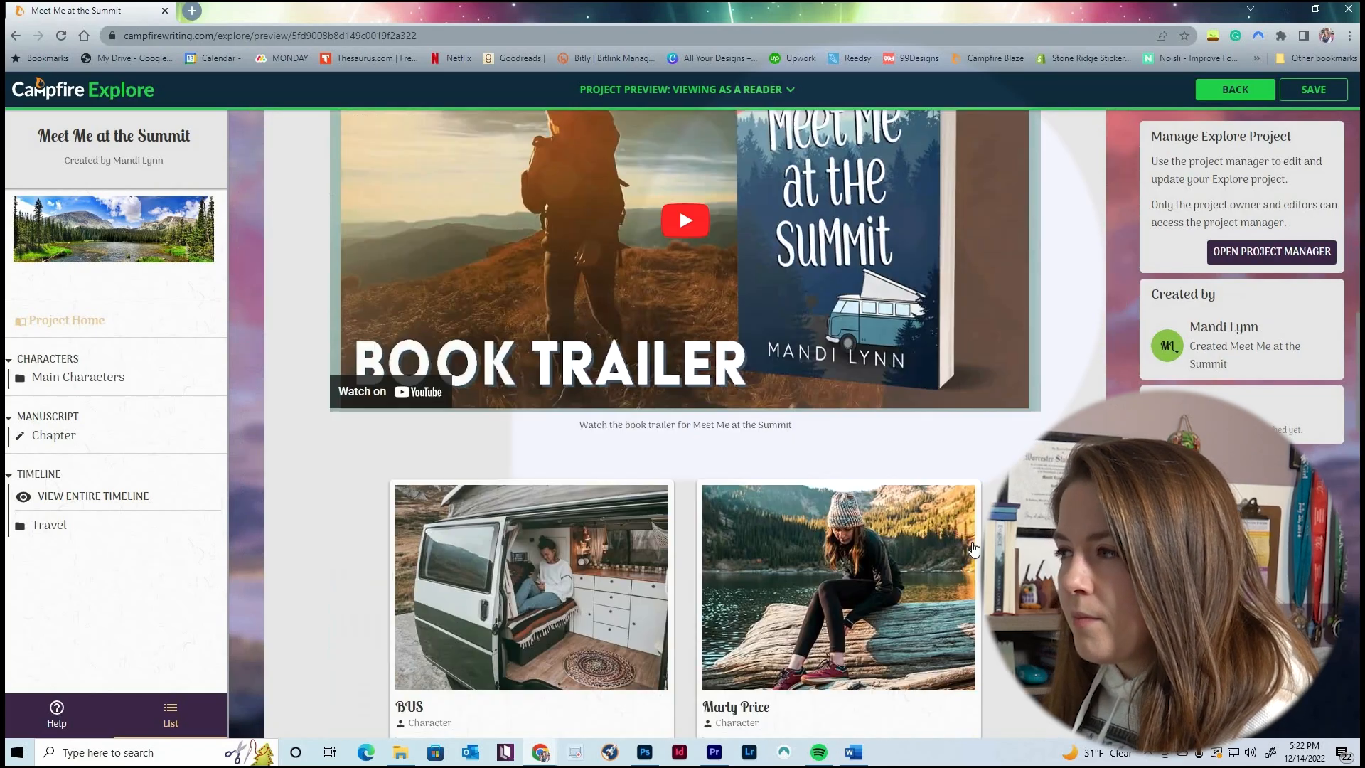
pyautogui.scroll(-20, 974, 549)
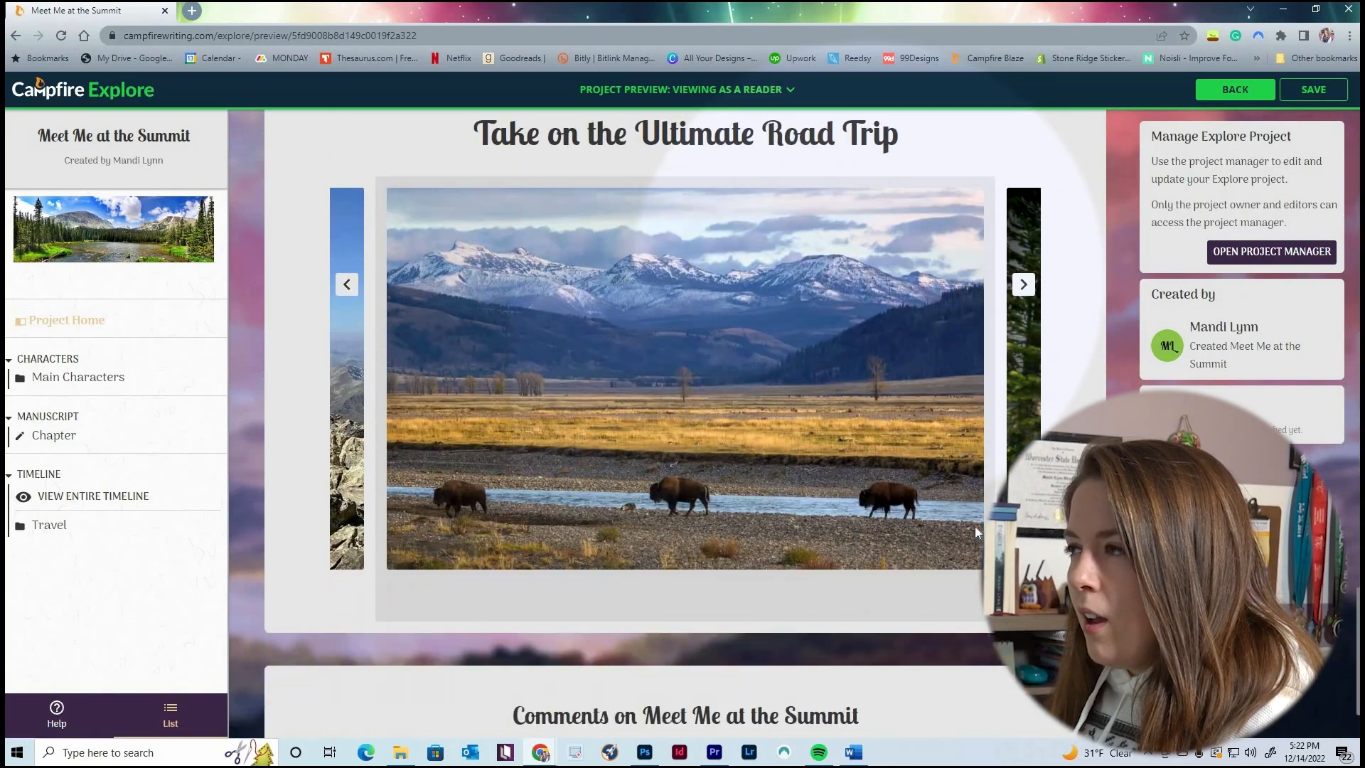
pyautogui.scroll(1, 975, 529)
pyautogui.tripleClick(925, 212)
pyautogui.click(949, 369)
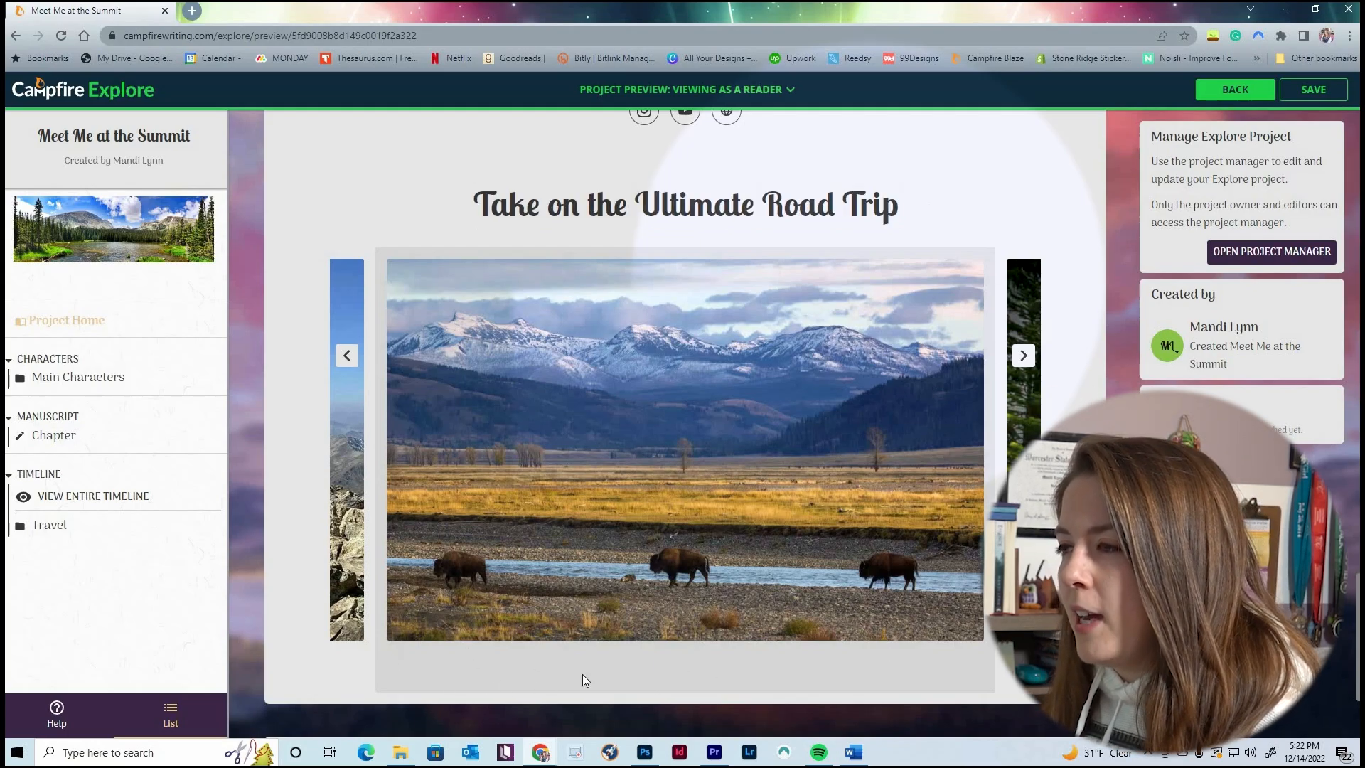
# Page through the road trip gallery slides in the preview and return to the home page editor
pyautogui.click(1024, 356)
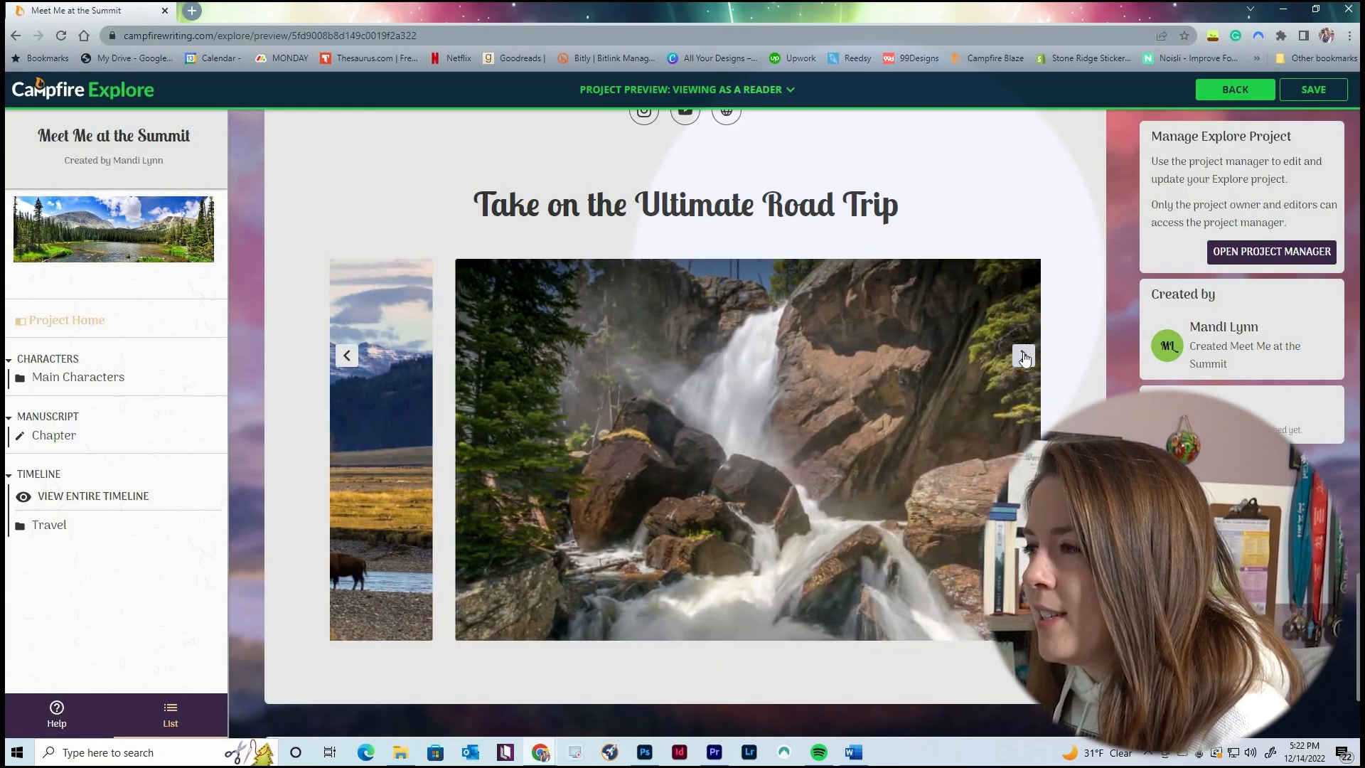
pyautogui.click(1024, 356)
pyautogui.click(1024, 356)
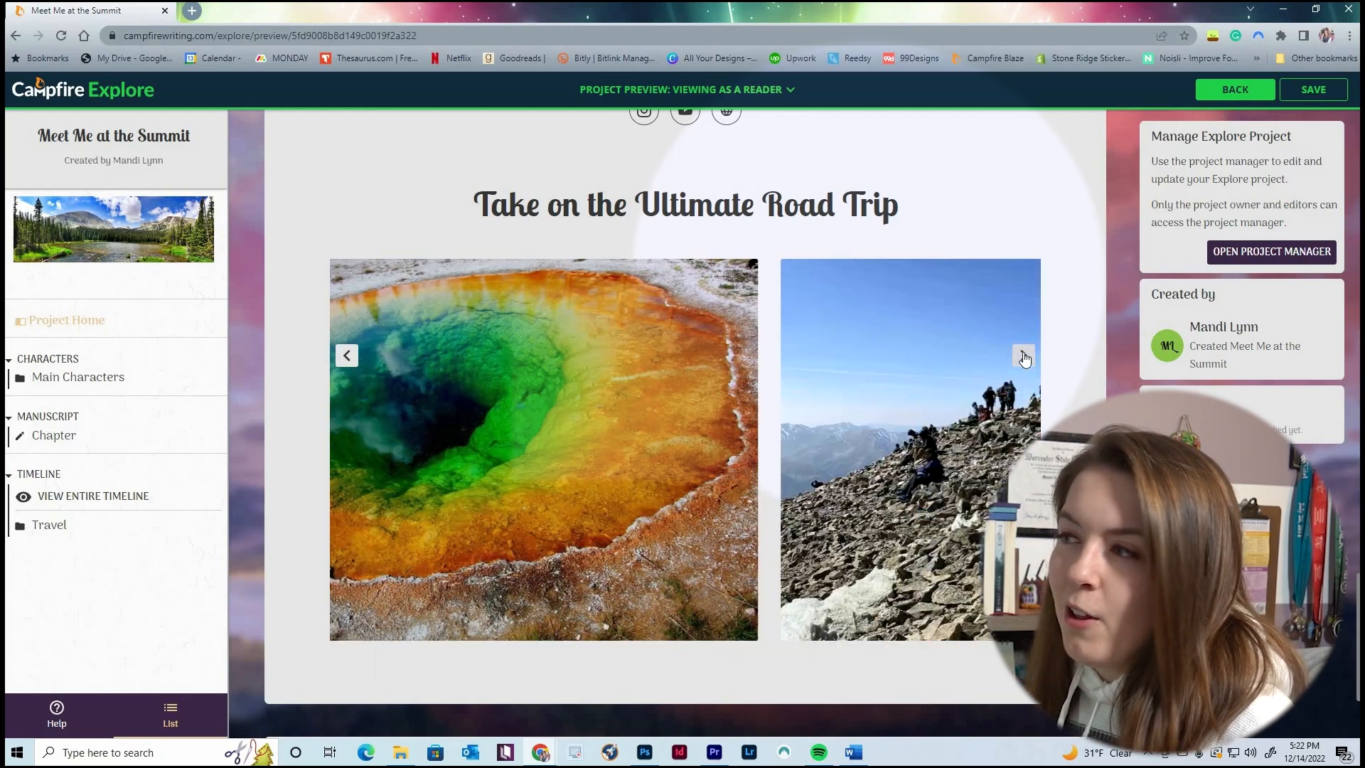
pyautogui.click(1024, 357)
pyautogui.click(1025, 357)
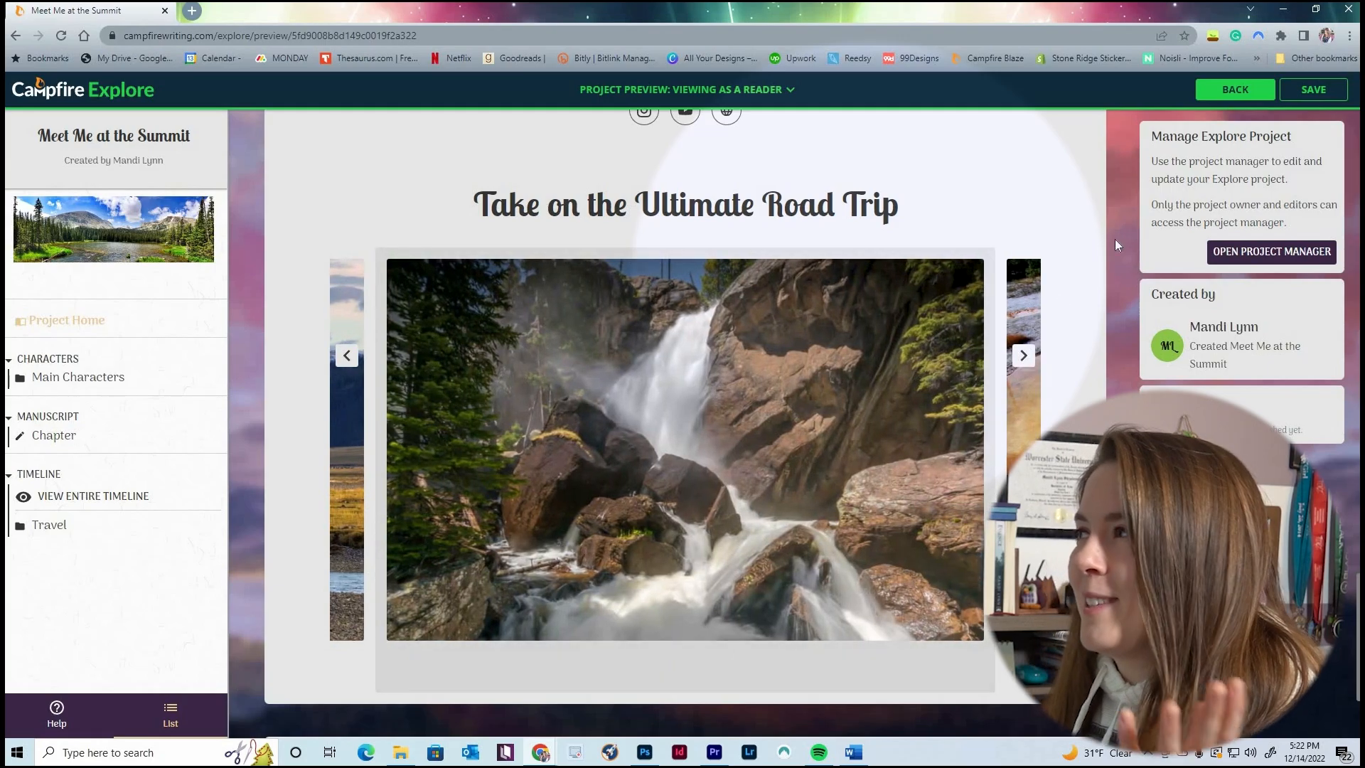
pyautogui.click(1307, 101)
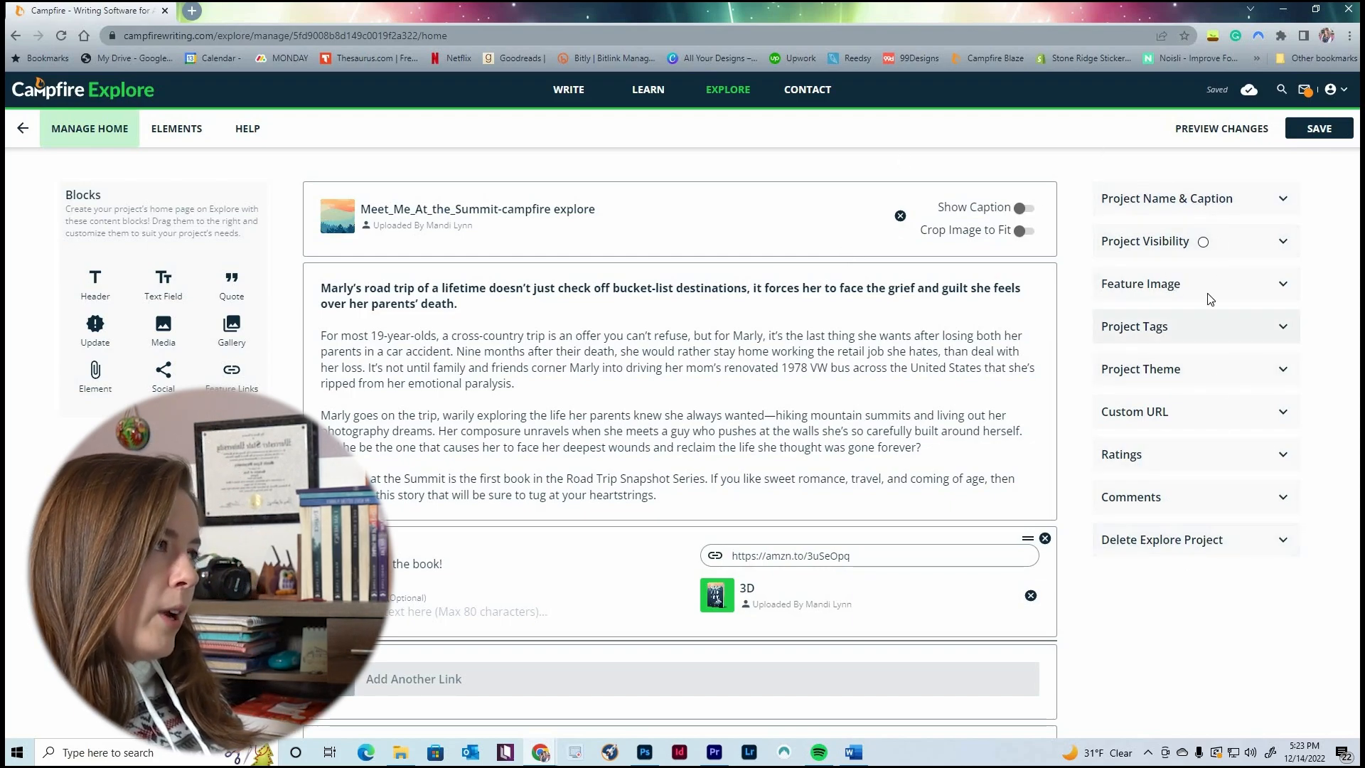
# Open the project name and caption settings and read the caption through to its end
pyautogui.click(1264, 201)
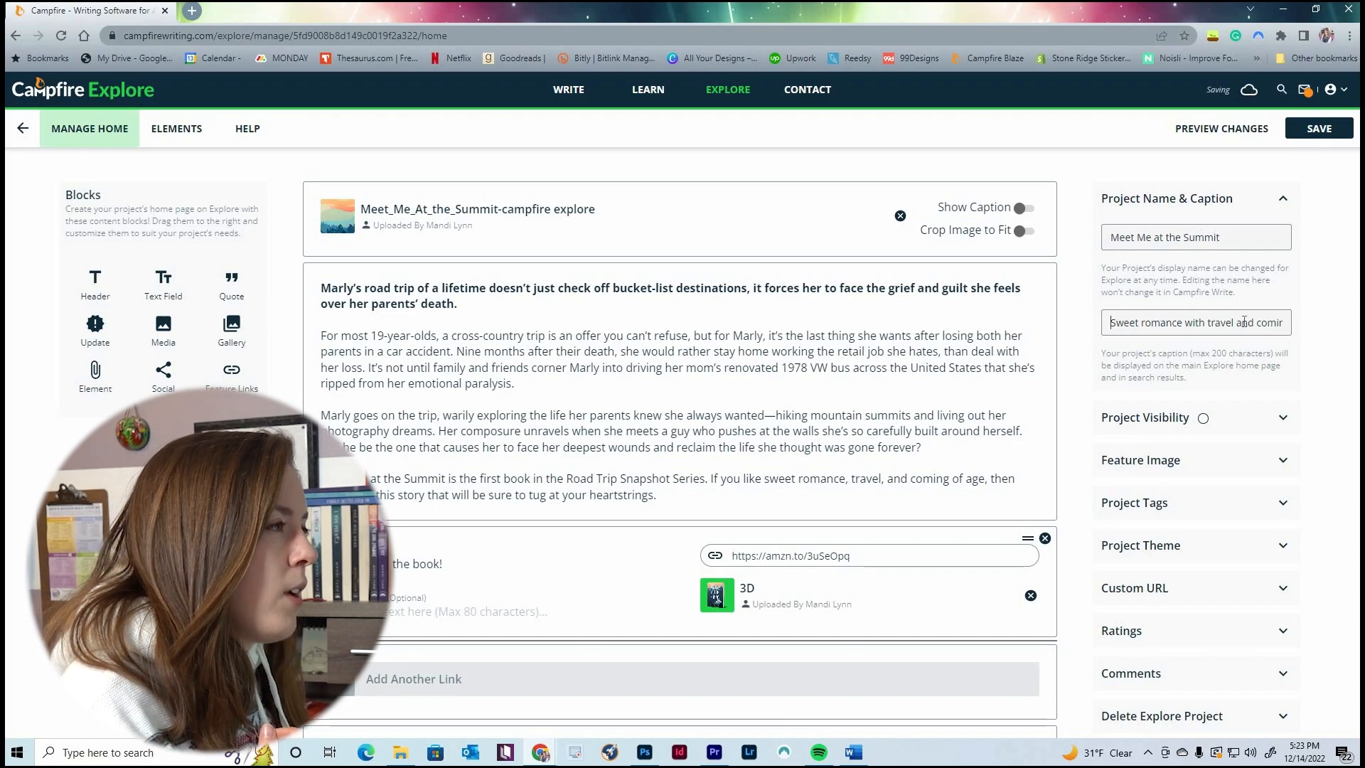
pyautogui.press('Right')
pyautogui.press('Right')
pyautogui.press('Right')
pyautogui.press('Right')
pyautogui.press('Right')
pyautogui.press('Right')
pyautogui.press('Right')
pyautogui.press('Right')
pyautogui.press('Right')
pyautogui.press('Right')
pyautogui.press('Right')
pyautogui.press('Right')
pyautogui.press('Right')
pyautogui.press('Right')
pyautogui.press('Right')
pyautogui.press('Right')
pyautogui.press('Right')
pyautogui.press('Right')
pyautogui.press('Right')
pyautogui.press('Right')
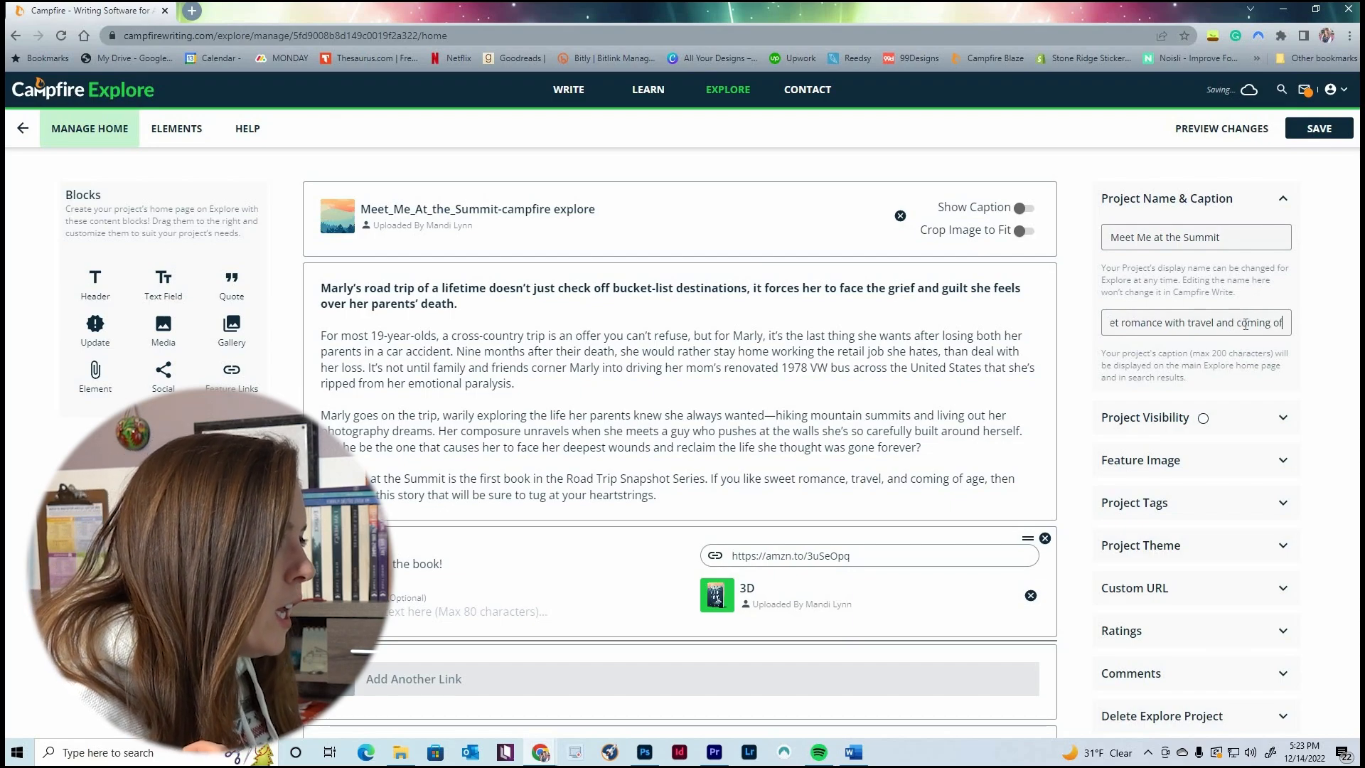
pyautogui.press('Right')
pyautogui.press('Right')
pyautogui.press('Right')
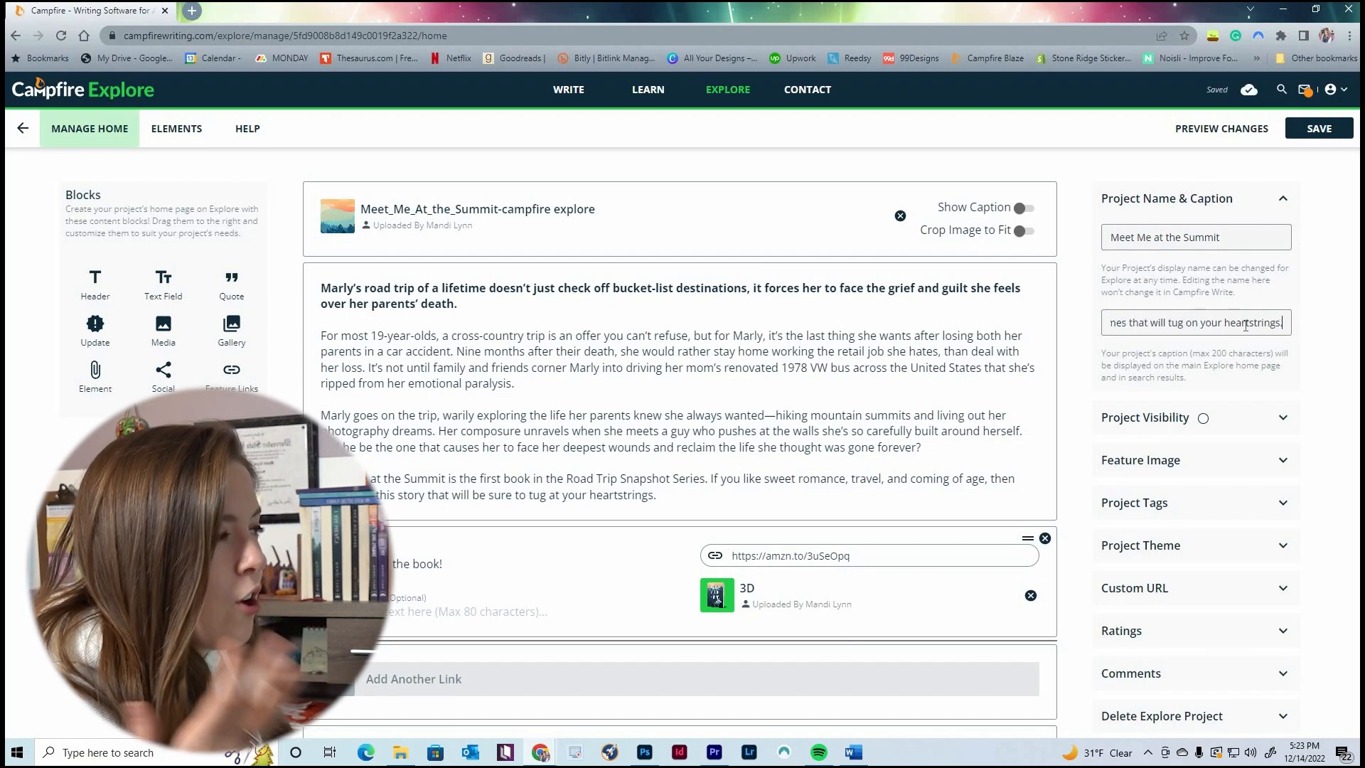
# Set the project's visibility to link sharing and highlight the share link
pyautogui.click(1270, 421)
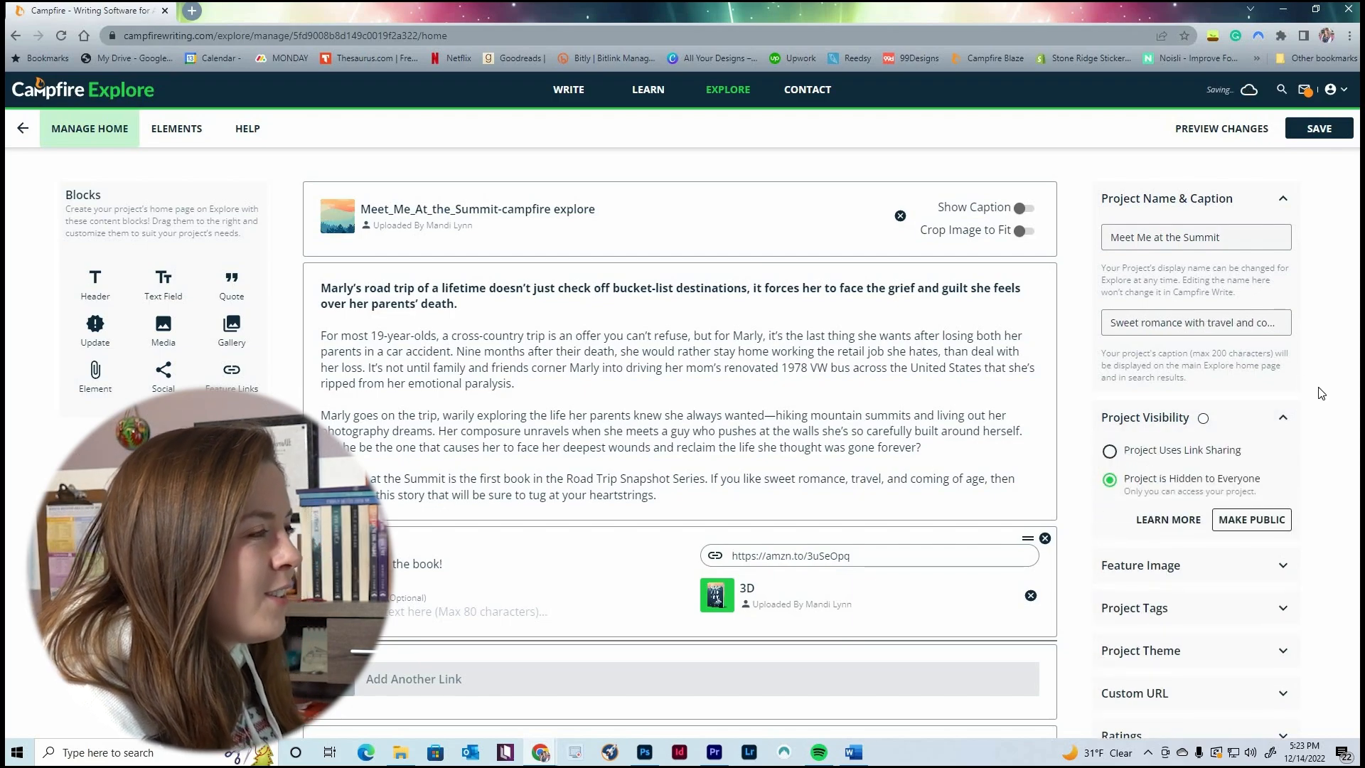
pyautogui.scroll(-2, 1316, 408)
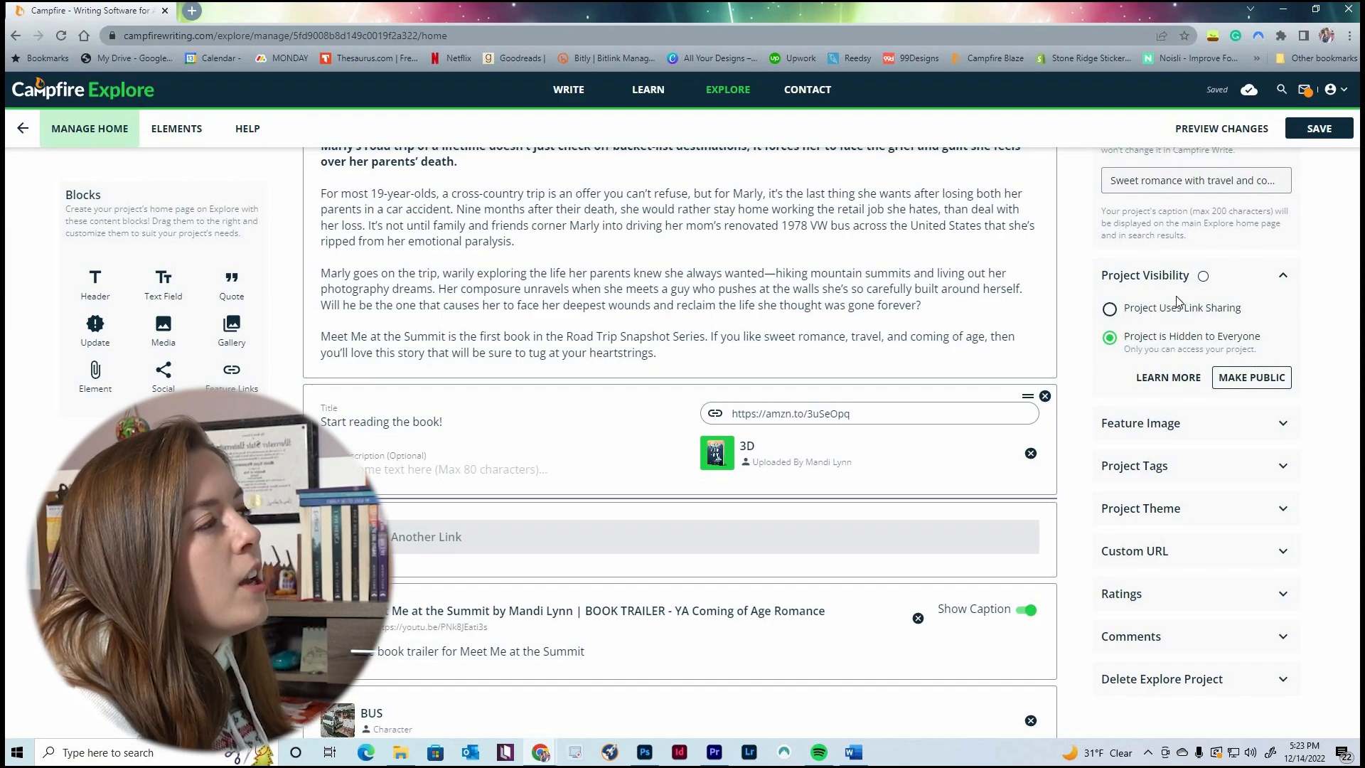
pyautogui.click(1110, 310)
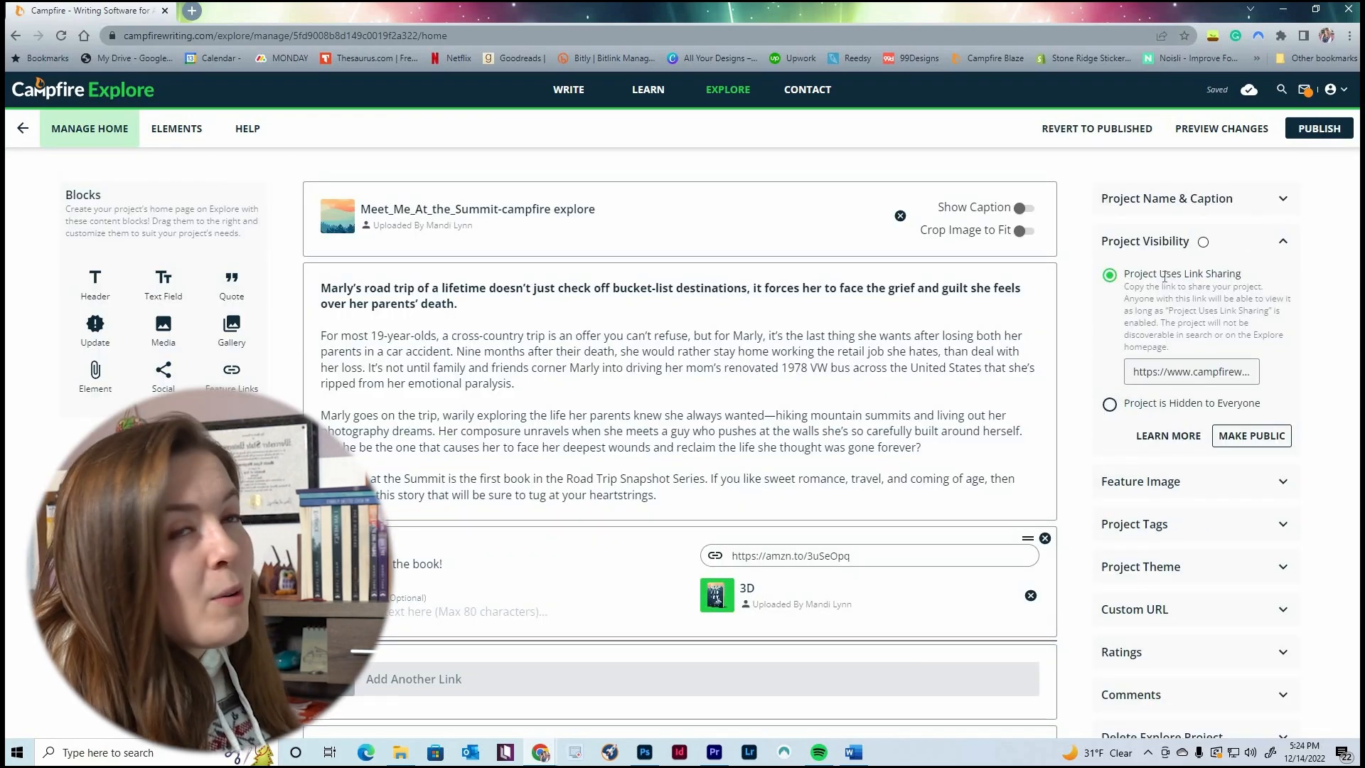
pyautogui.click(1136, 374)
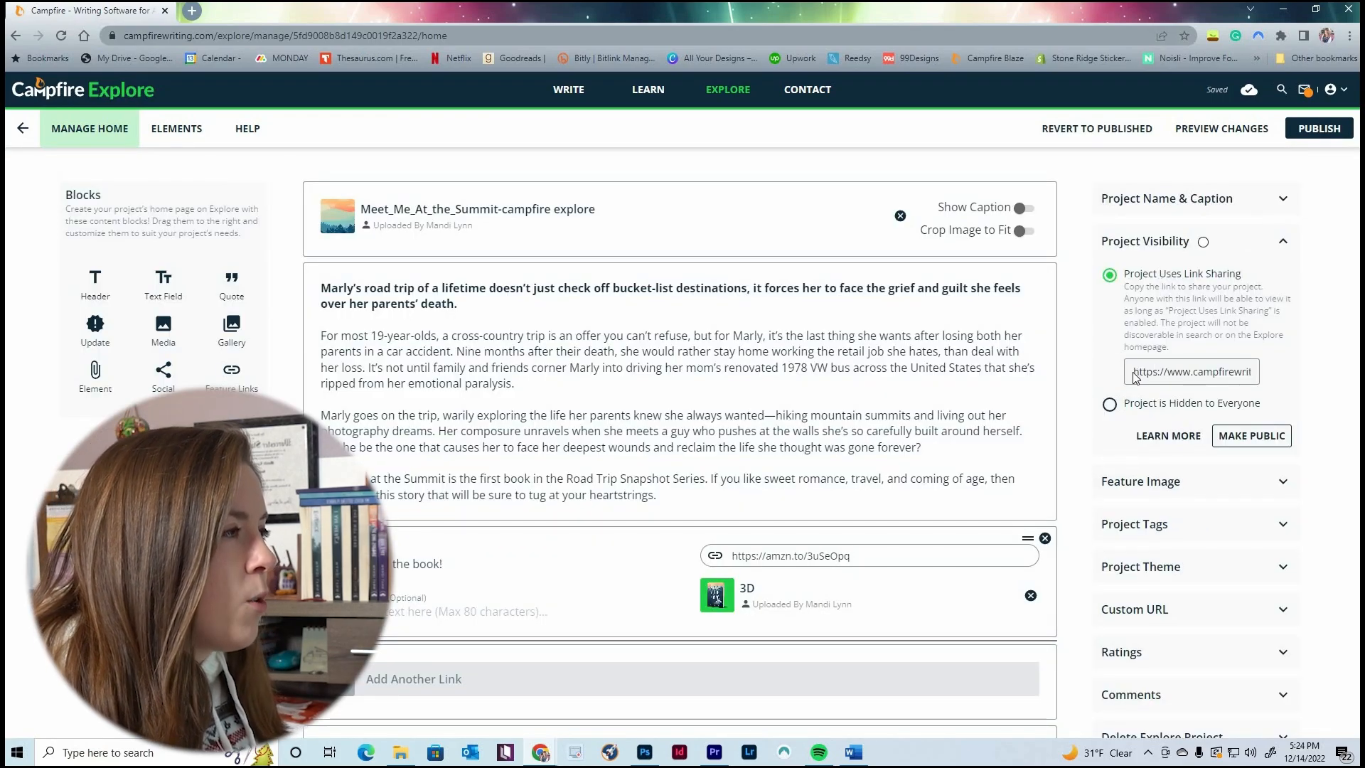
pyautogui.moveTo(1138, 371); pyautogui.dragTo(1324, 378)
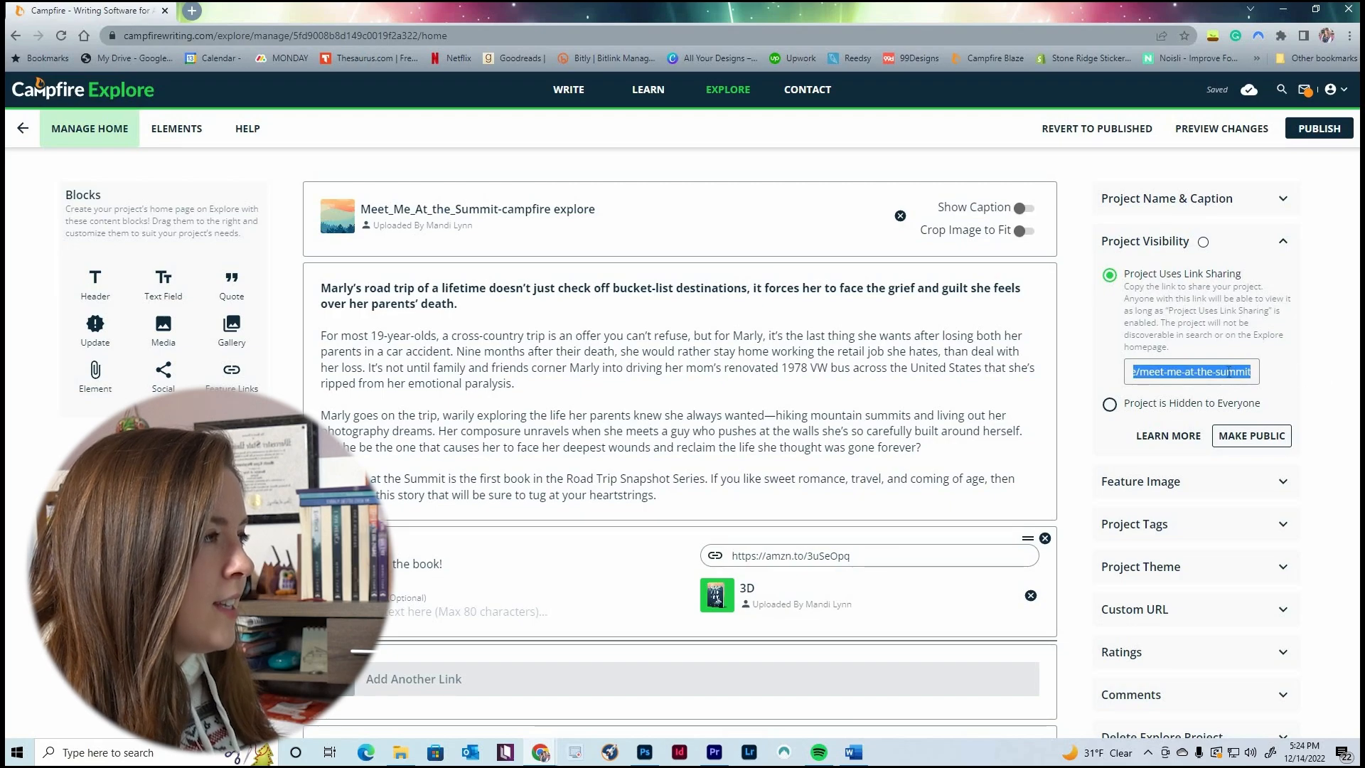
pyautogui.click(1298, 364)
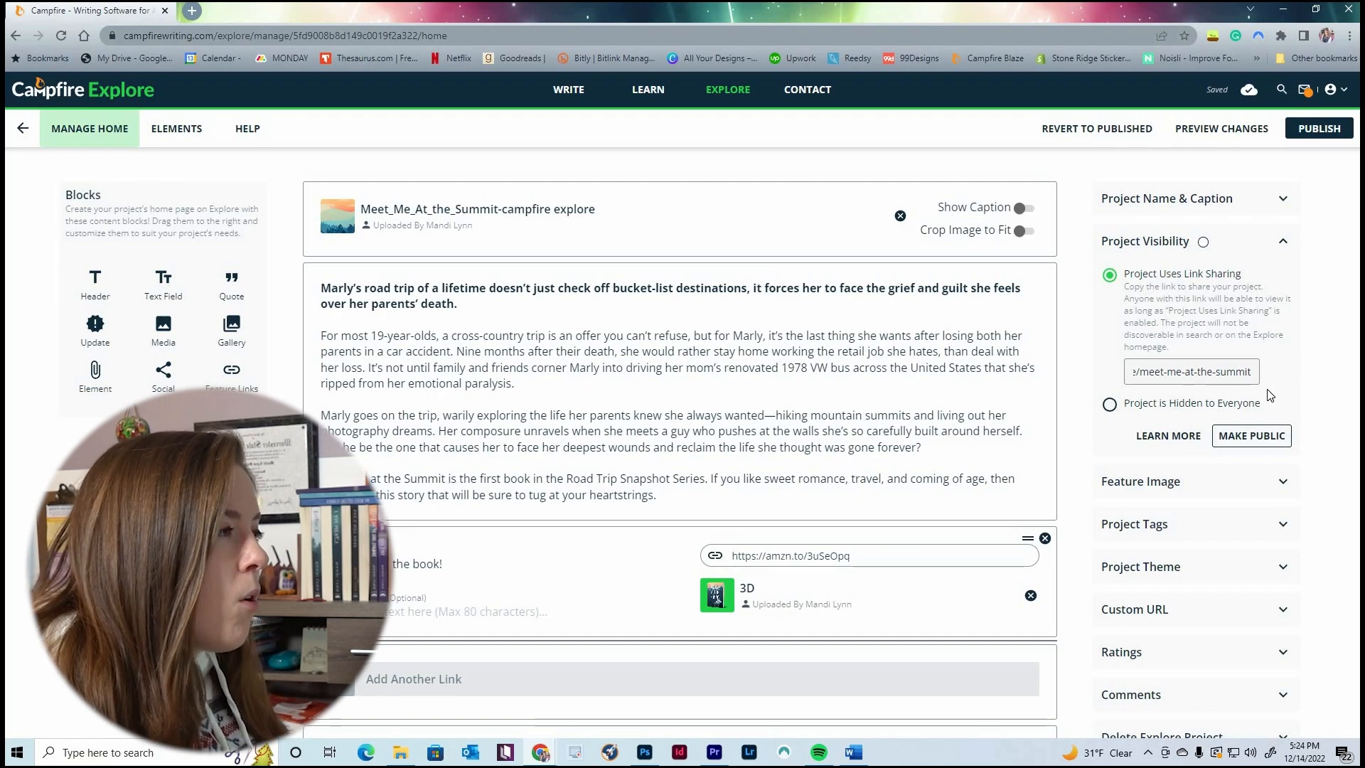
# Make the project public, reviewing the available content warnings and publishing with none assigned
pyautogui.click(1246, 436)
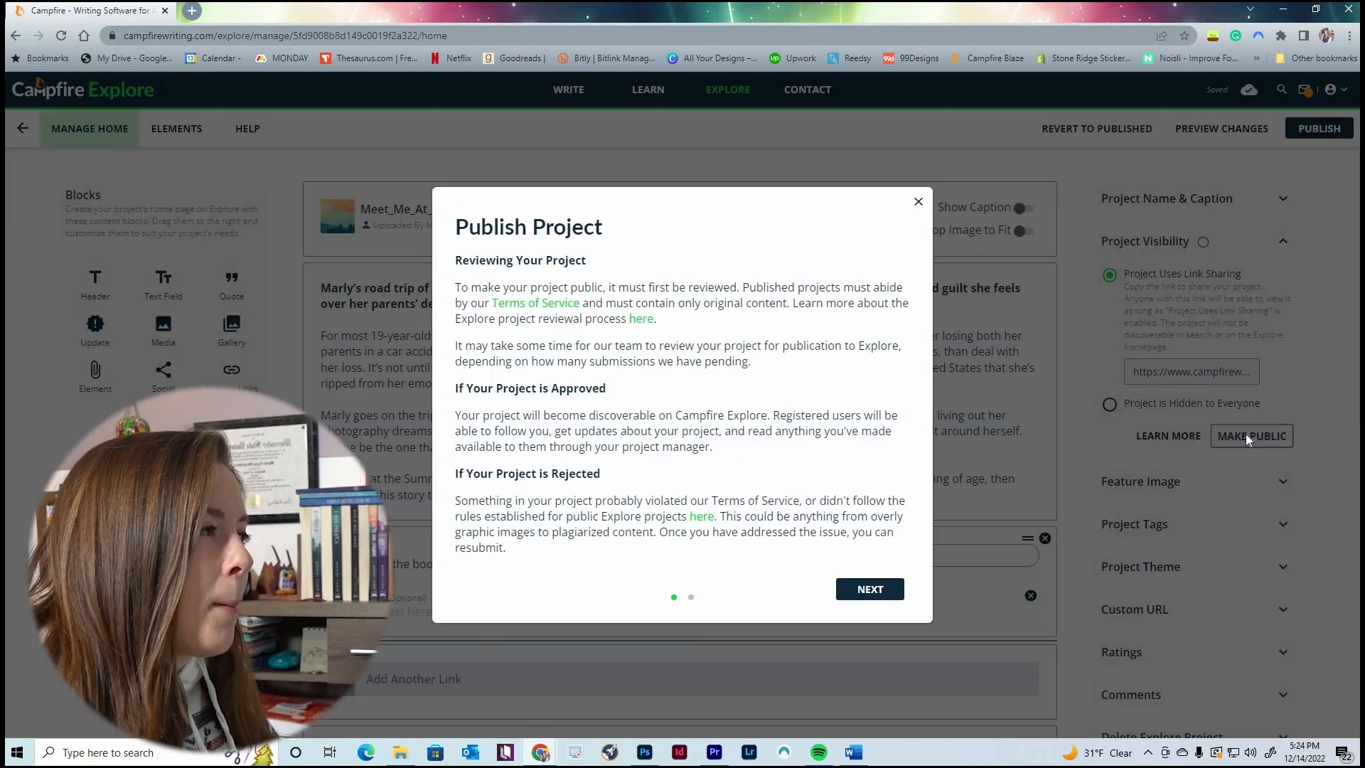
pyautogui.click(869, 590)
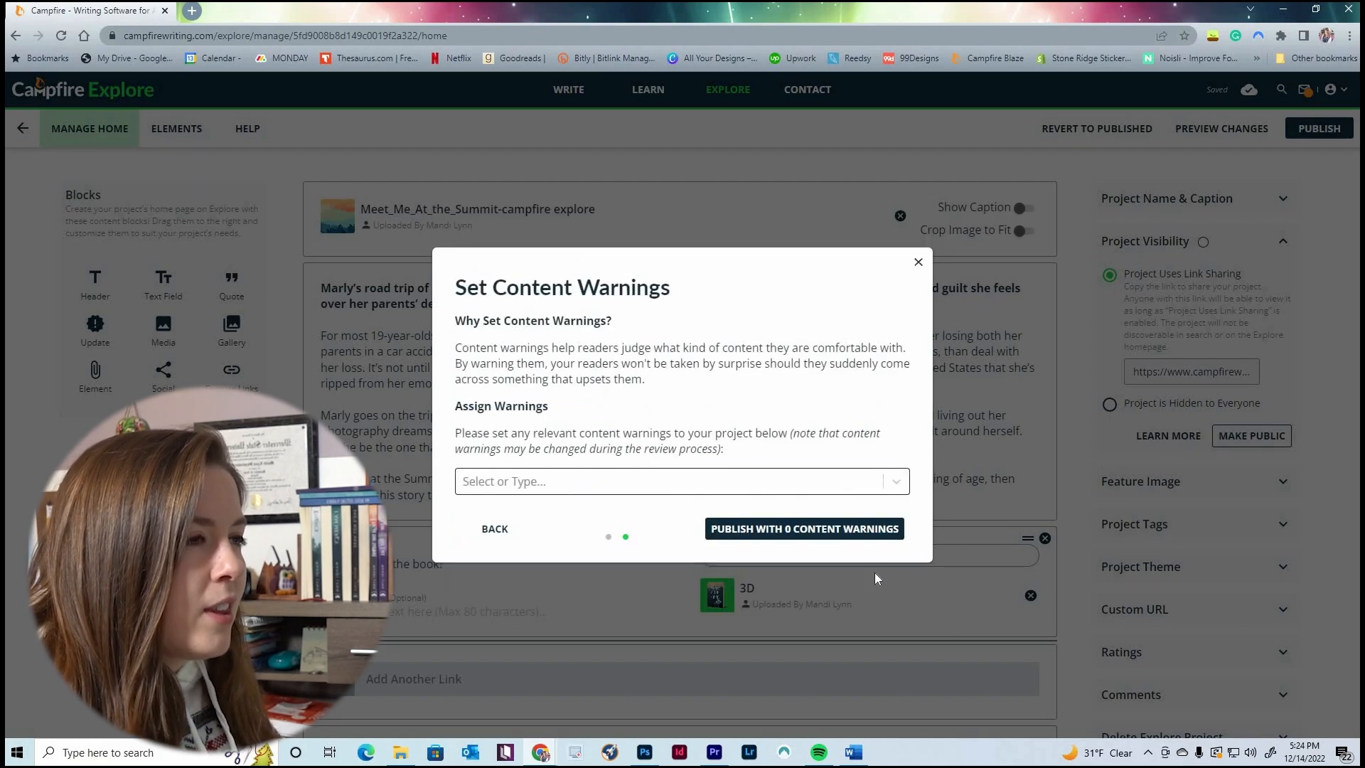
pyautogui.click(896, 482)
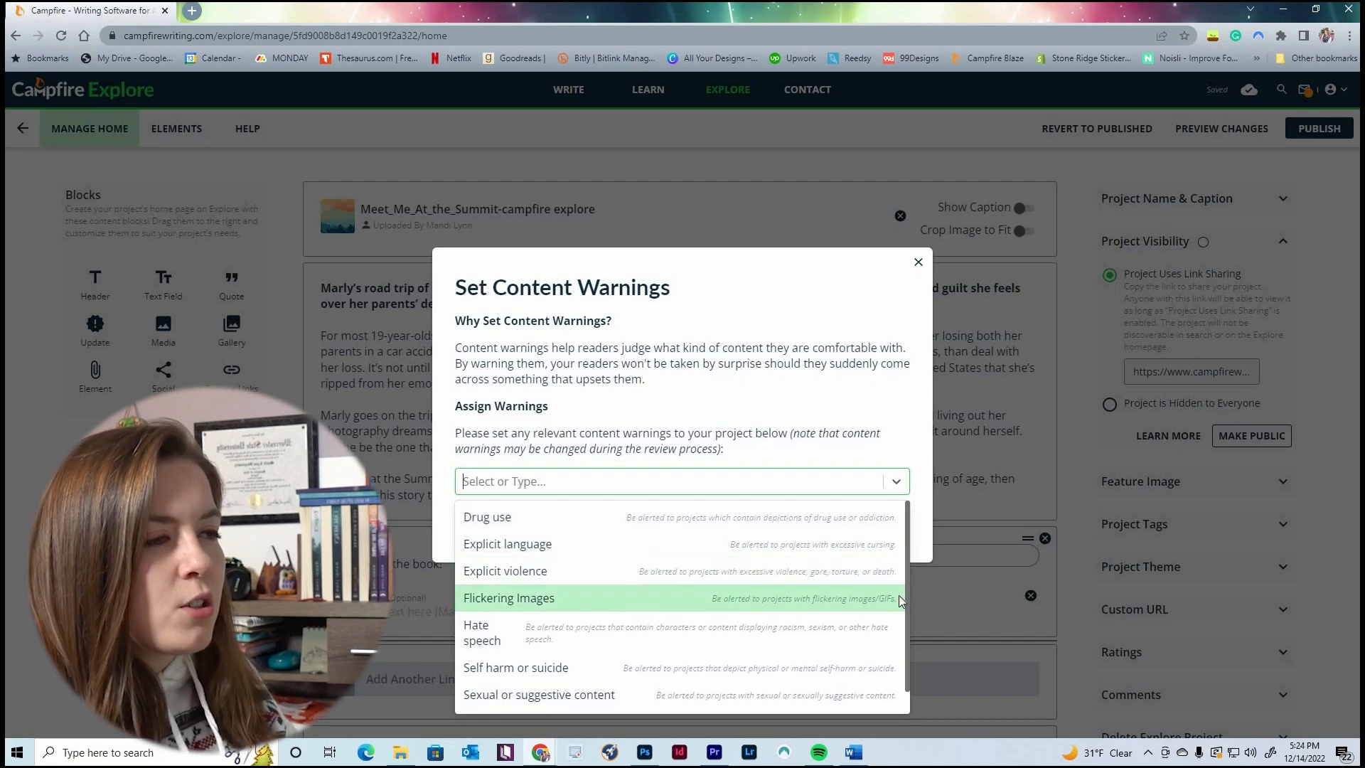
pyautogui.scroll(-1, 876, 588)
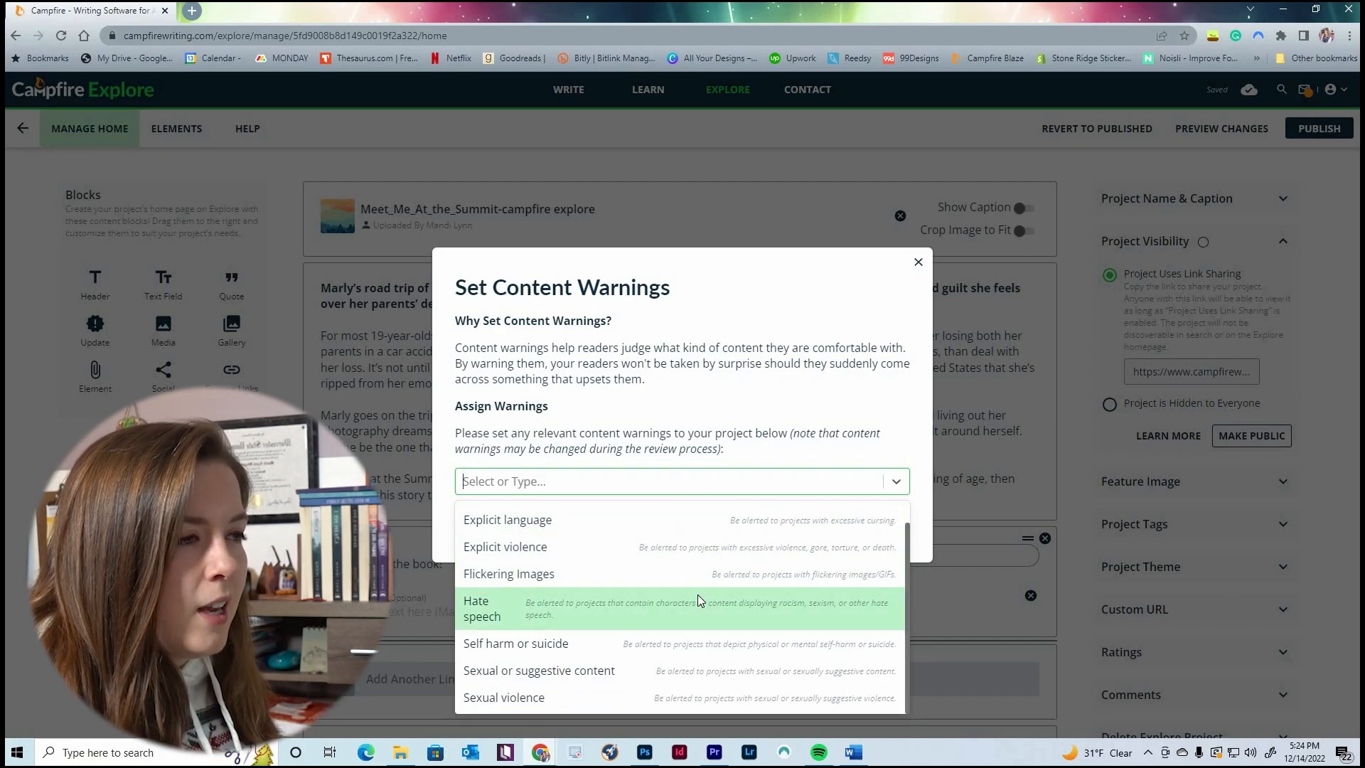
pyautogui.scroll(1, 698, 595)
pyautogui.scroll(-1, 711, 575)
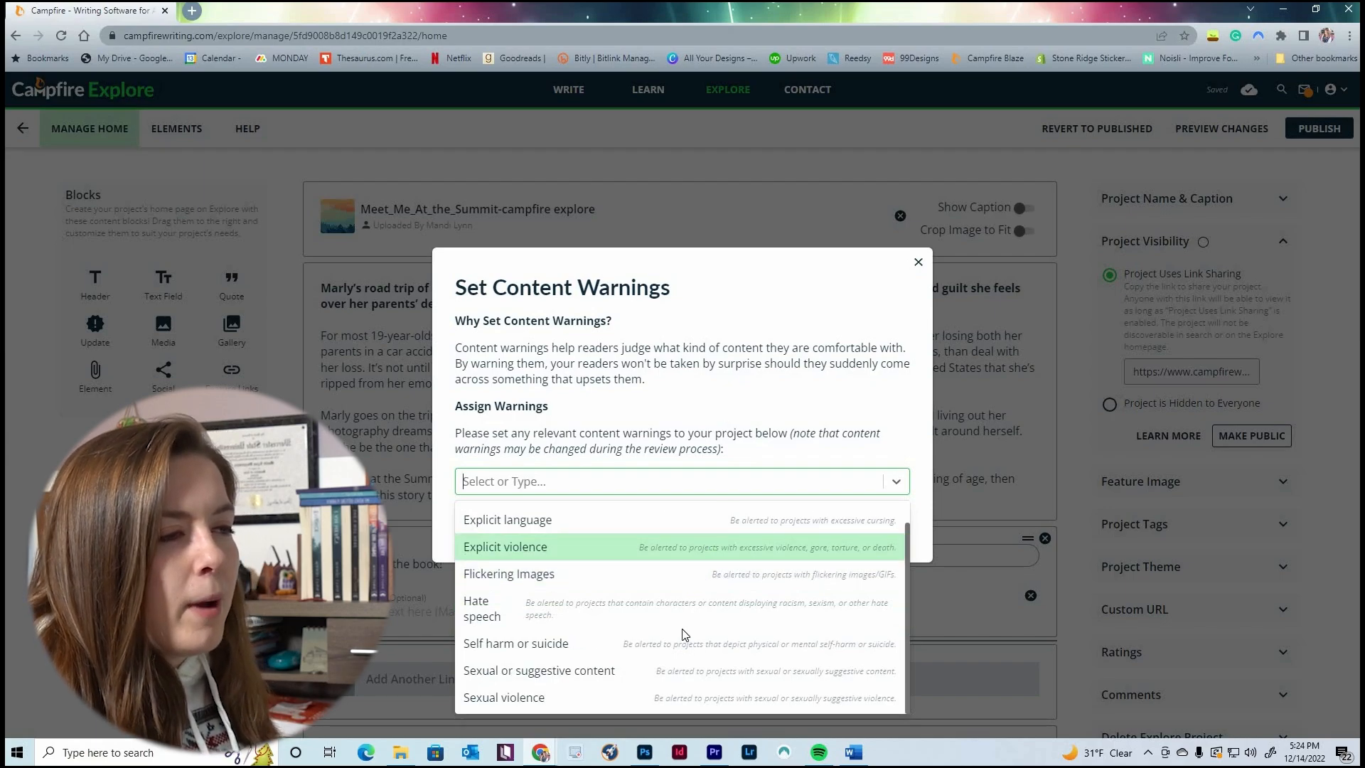
pyautogui.click(884, 406)
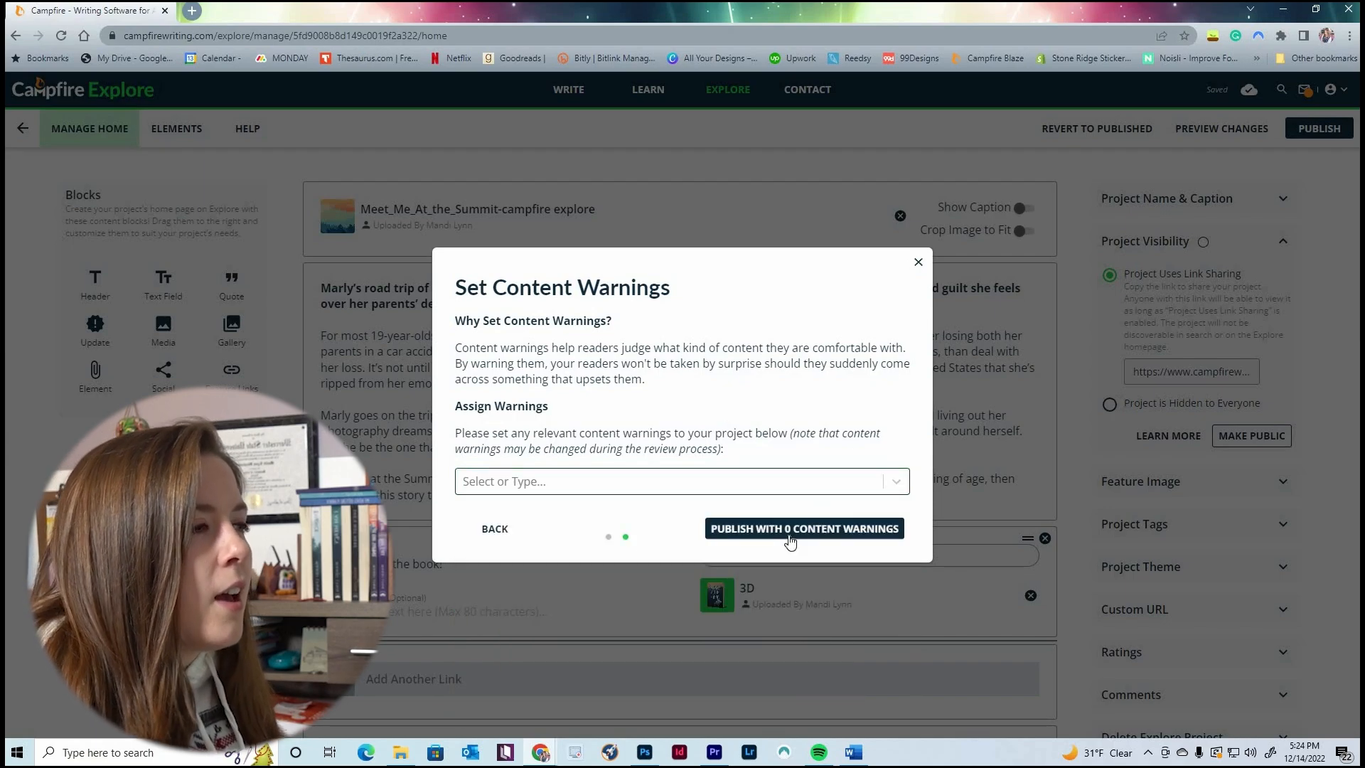
pyautogui.click(801, 532)
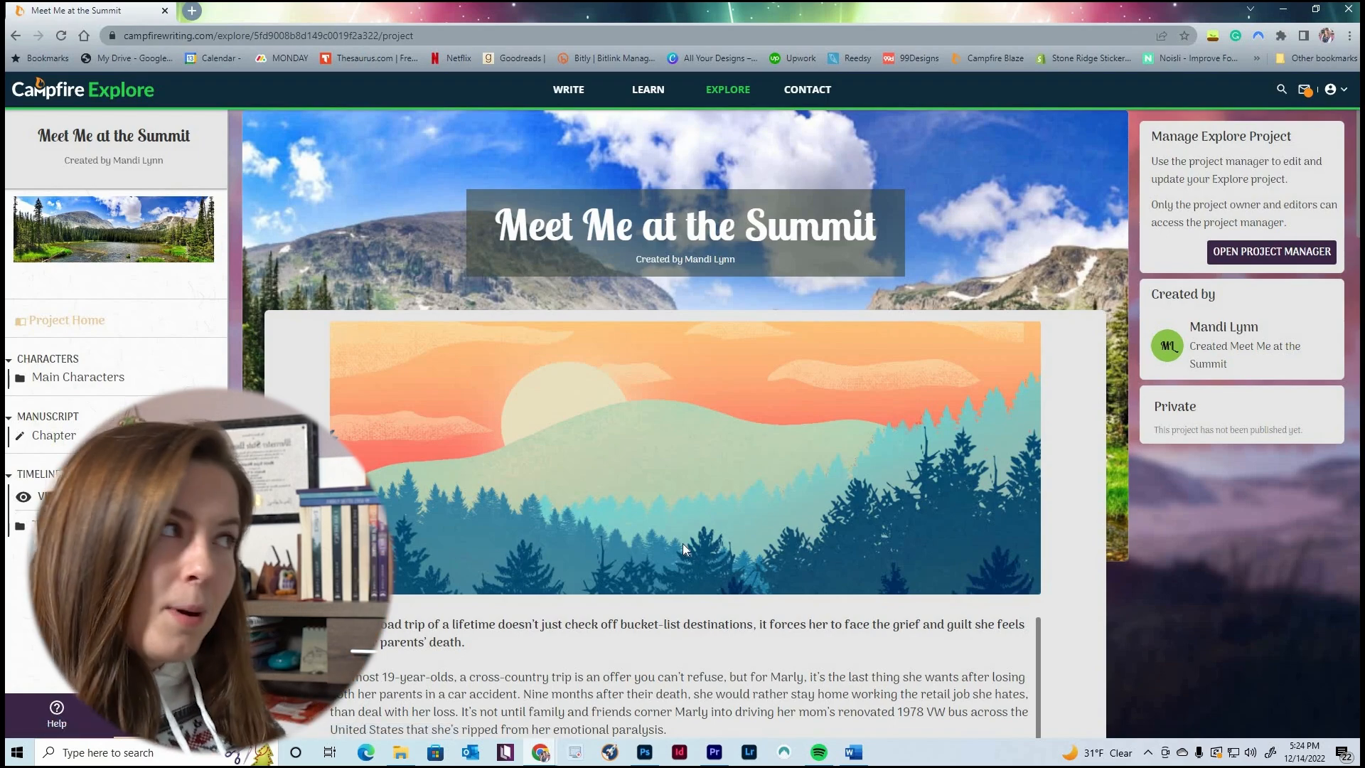
# Return to the project manager and examine the feature image setting
pyautogui.click(1321, 252)
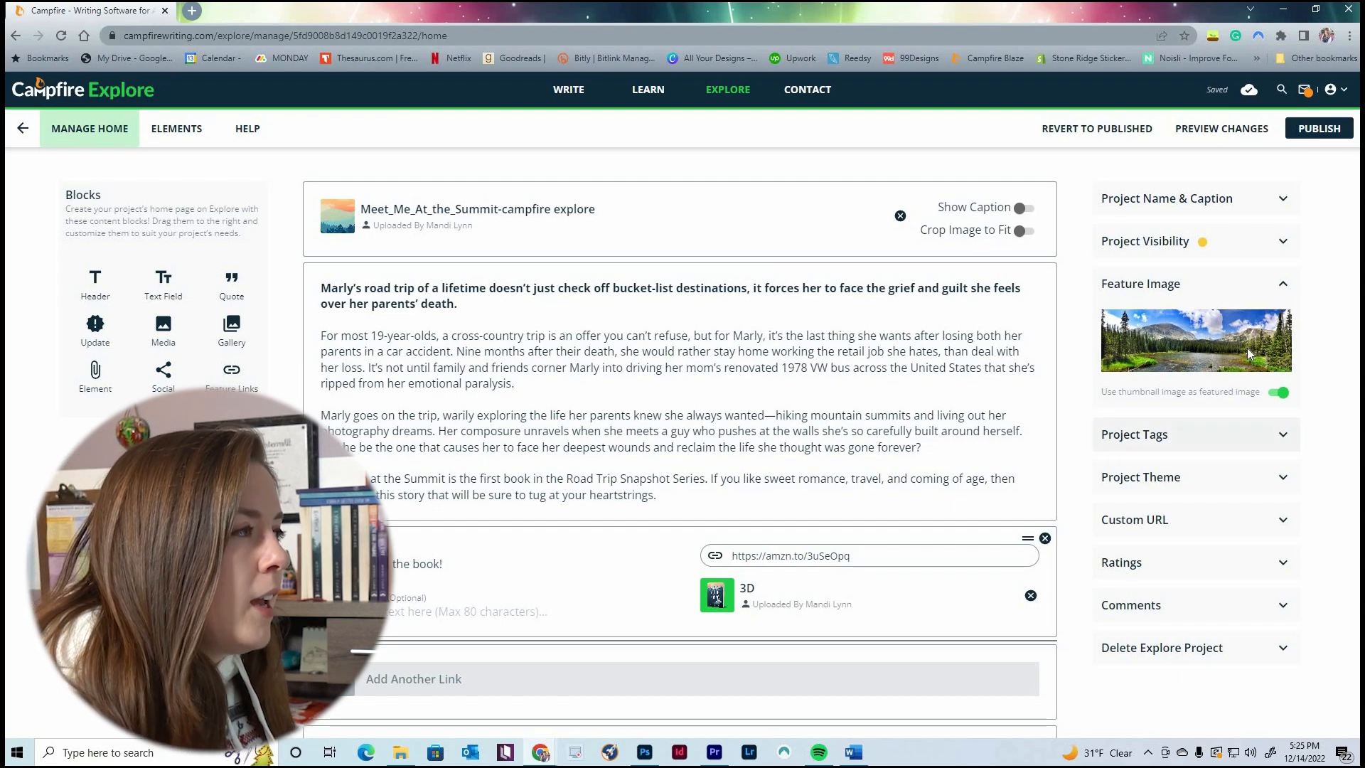
pyautogui.click(1252, 282)
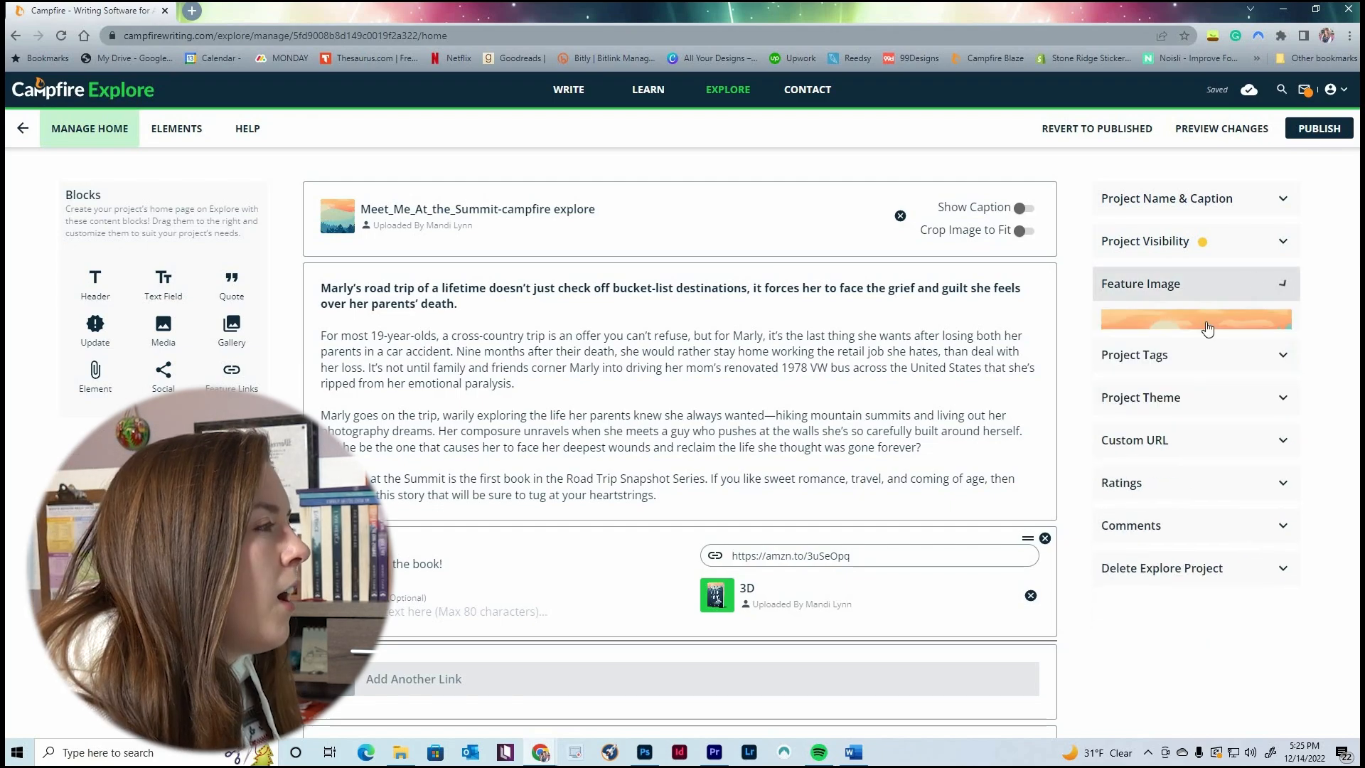
# Look through the project tags and the available medium, genre and age group options
pyautogui.click(1284, 329)
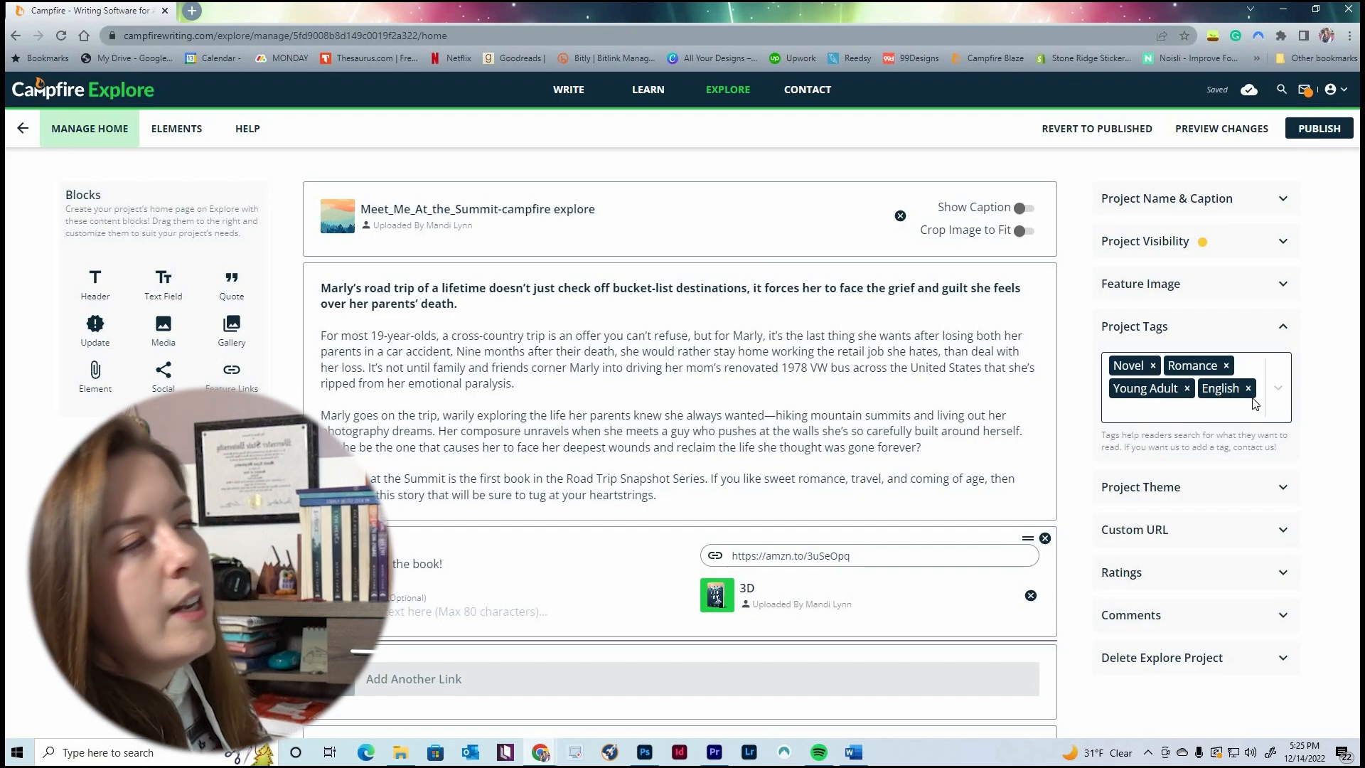
pyautogui.click(1279, 393)
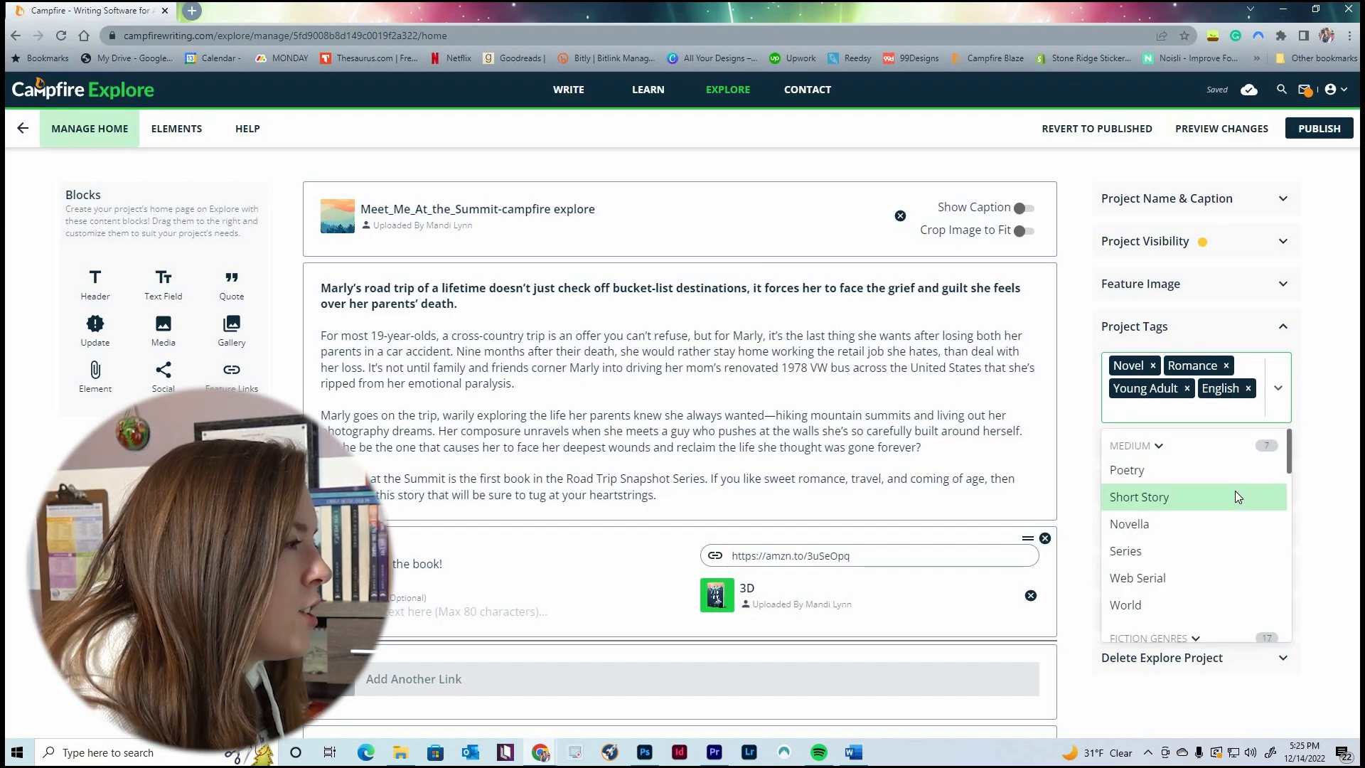
pyautogui.scroll(-4, 1235, 497)
pyautogui.scroll(-4, 1235, 544)
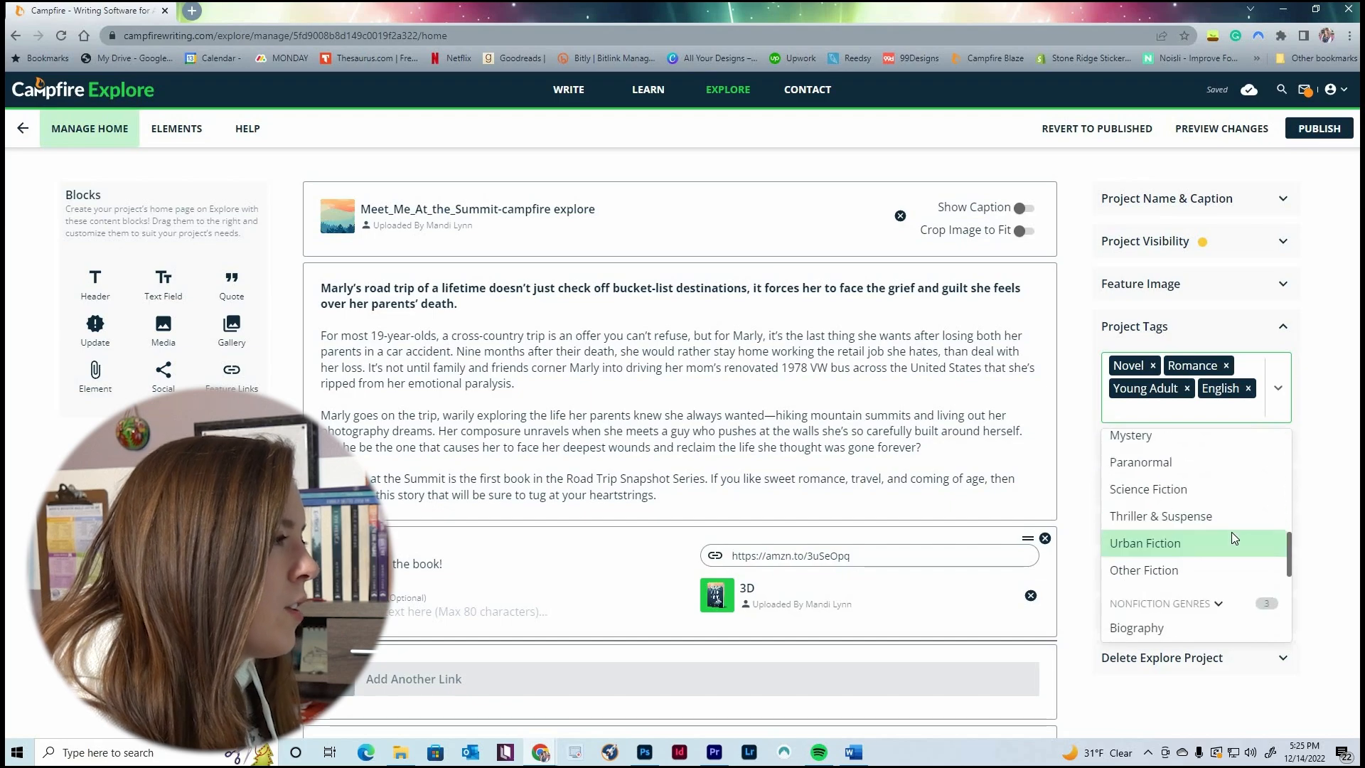
pyautogui.scroll(-1, 1231, 541)
pyautogui.scroll(-4, 1233, 542)
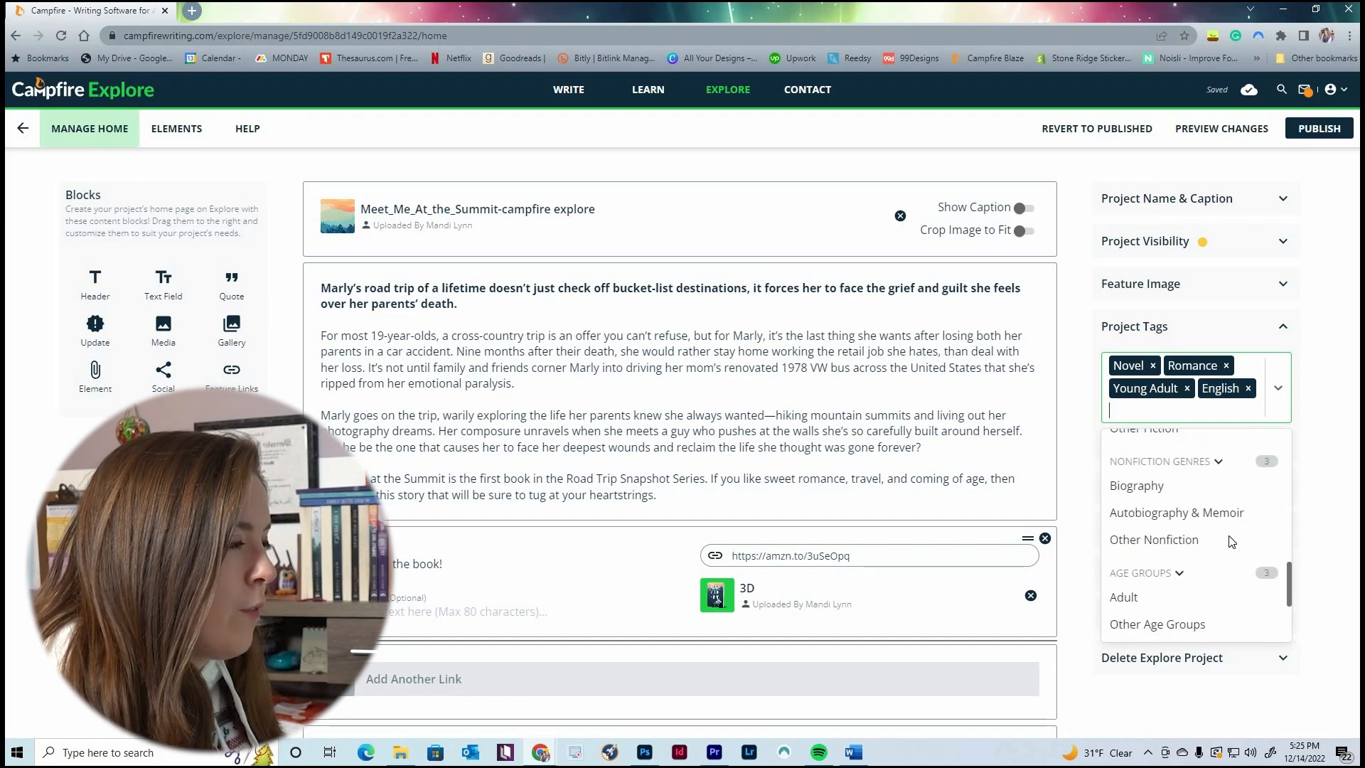
pyautogui.click(1277, 396)
# Browse the available project themes and close the theme selection without changing the Romance theme
pyautogui.click(1252, 494)
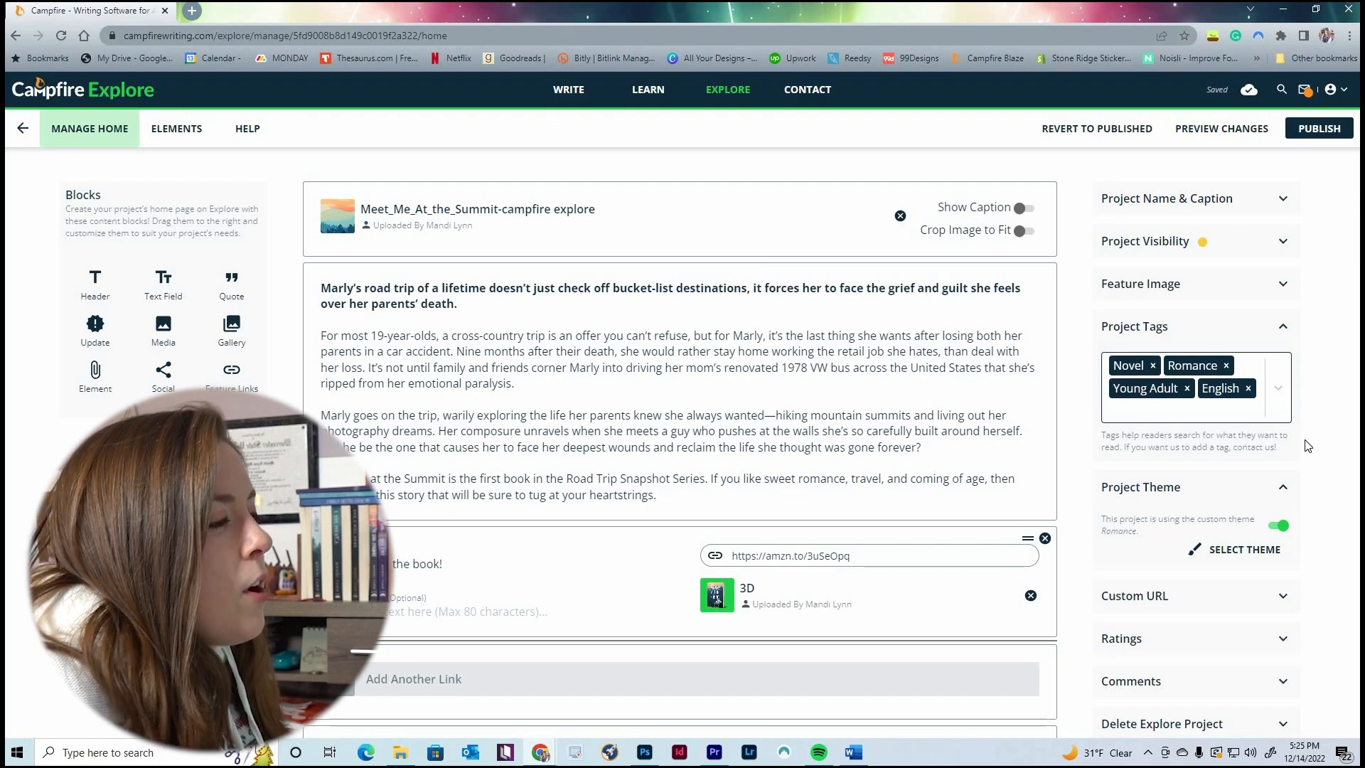
pyautogui.click(1254, 550)
pyautogui.scroll(-3, 804, 410)
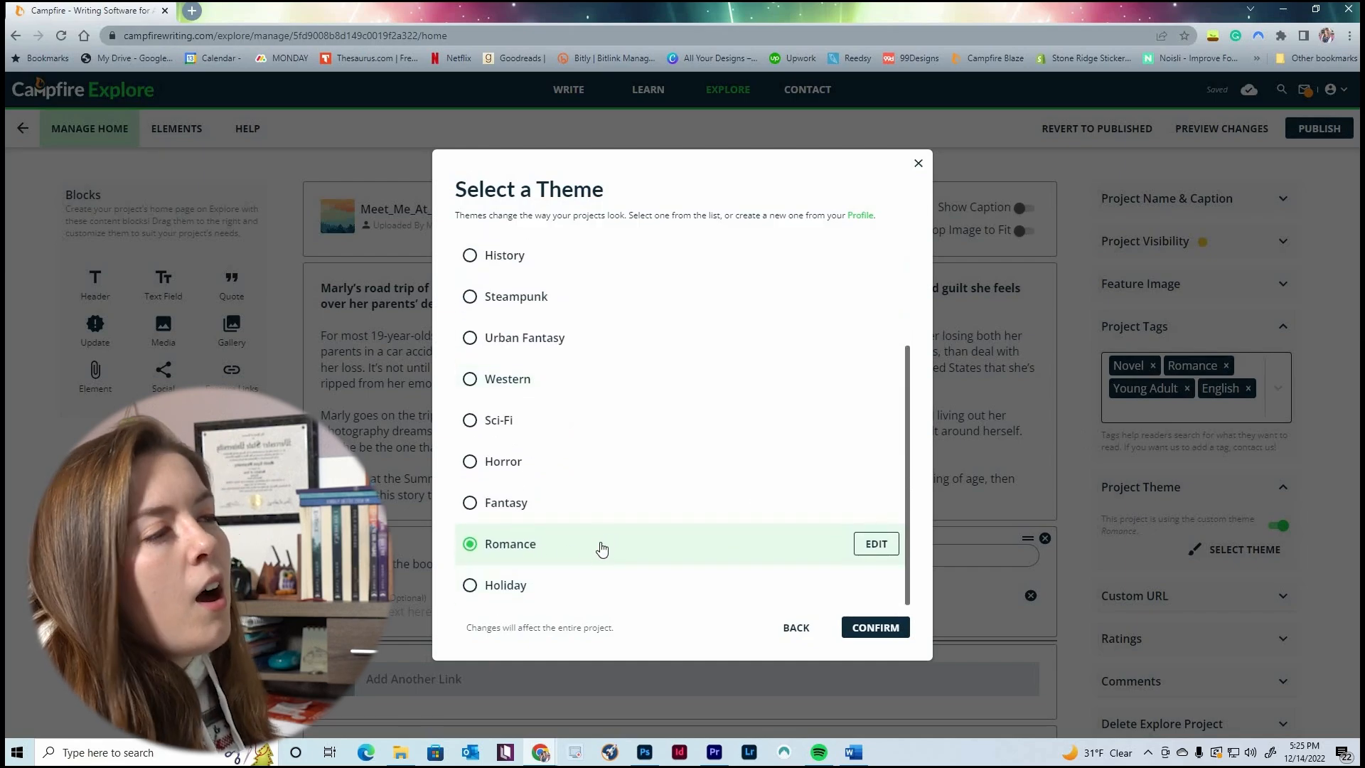
pyautogui.scroll(1, 561, 423)
pyautogui.scroll(2, 561, 423)
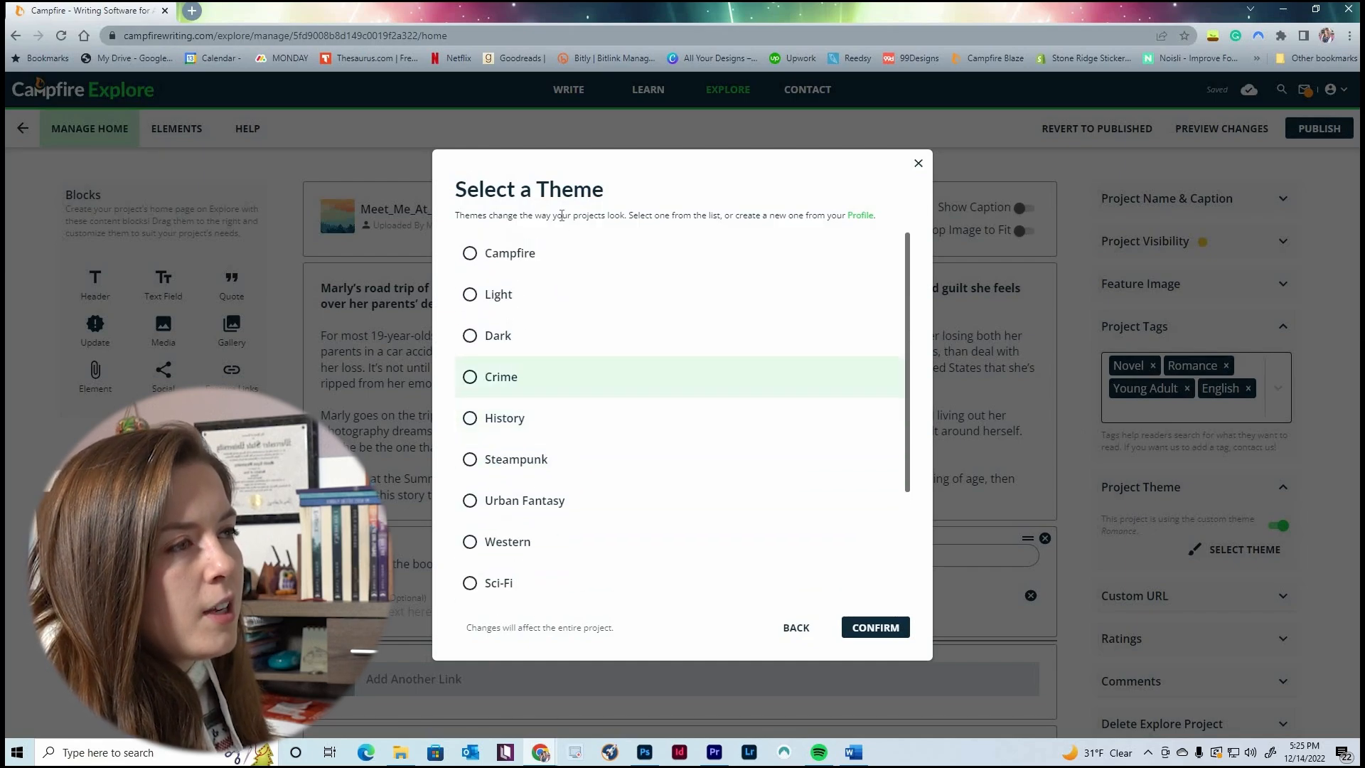
pyautogui.scroll(-2, 554, 360)
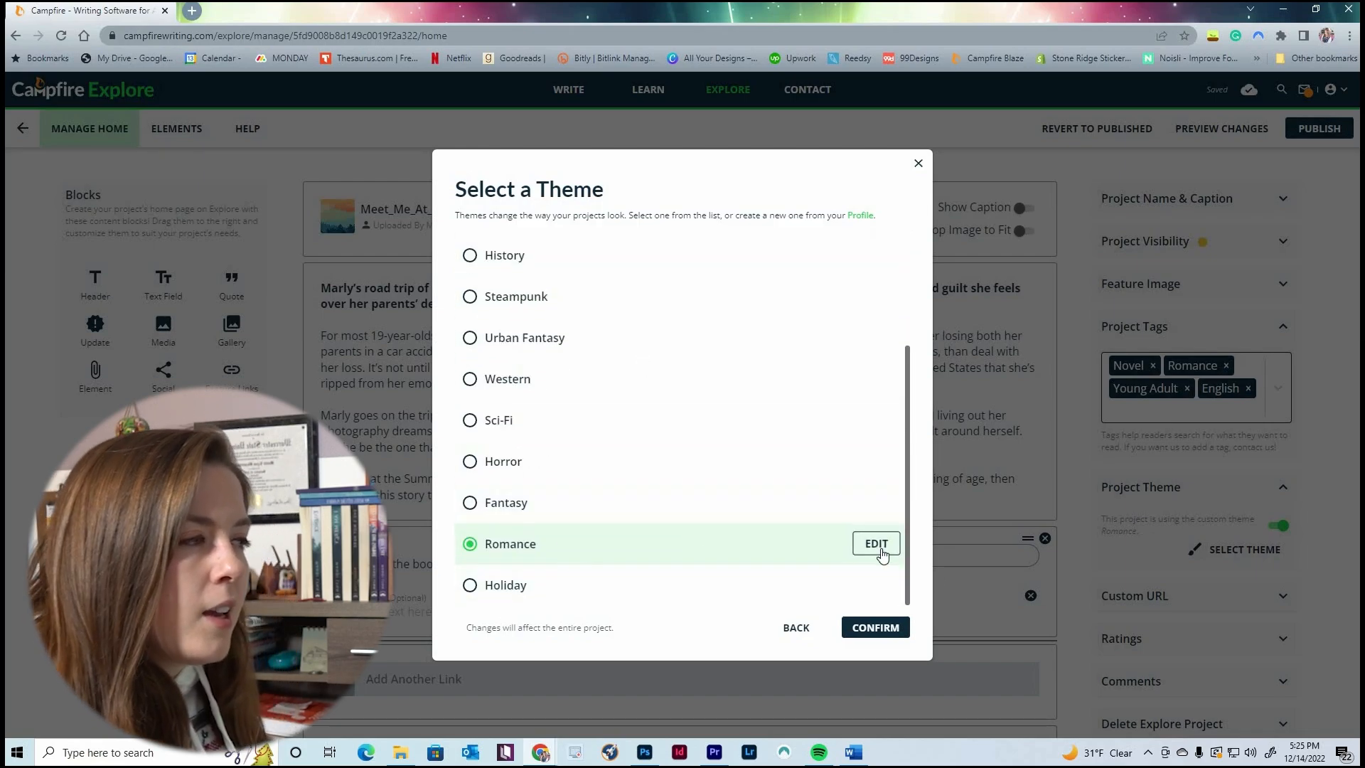
pyautogui.click(918, 168)
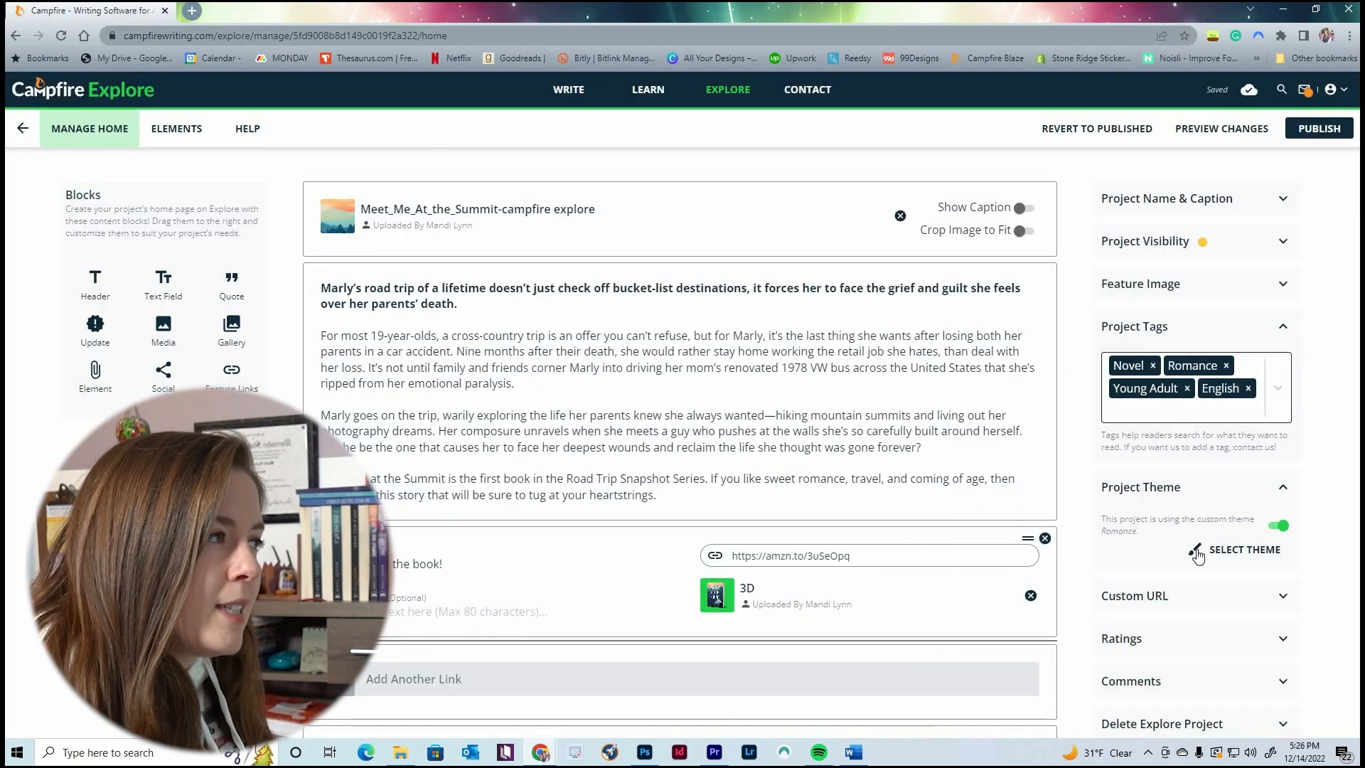
# Examine the project's custom URL setting and its resulting link
pyautogui.scroll(-1, 1278, 529)
pyautogui.click(1279, 527)
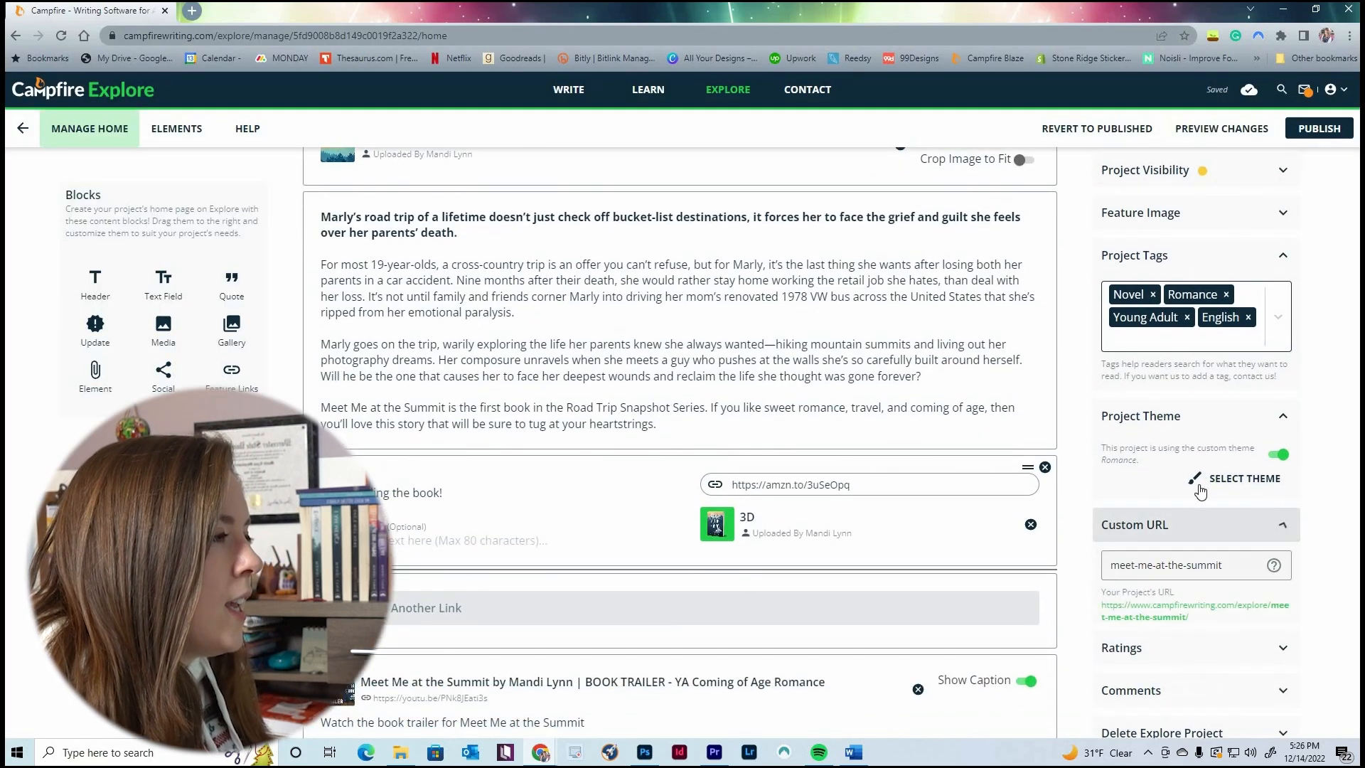
pyautogui.scroll(-1, 1175, 429)
pyautogui.scroll(-1, 1175, 429)
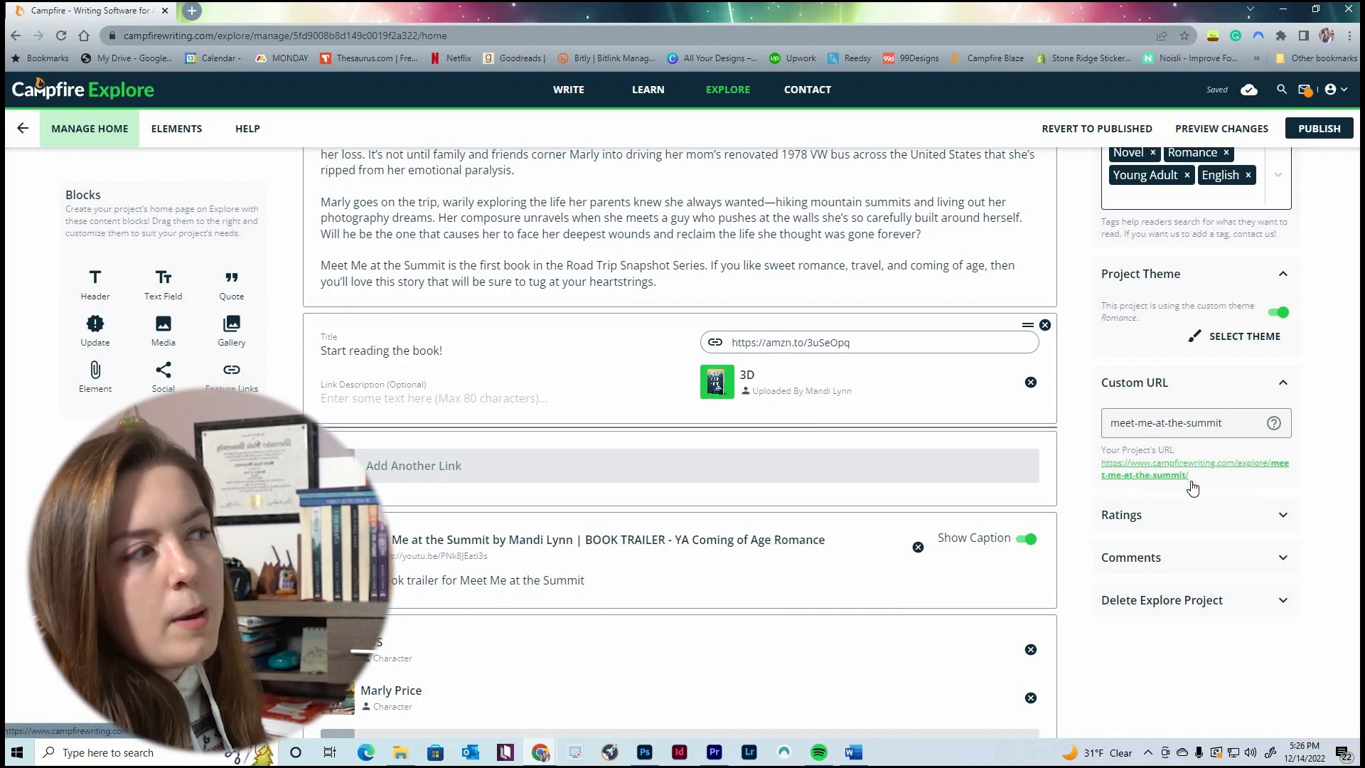
# Open the project's ratings and comments settings to review them
pyautogui.click(1293, 503)
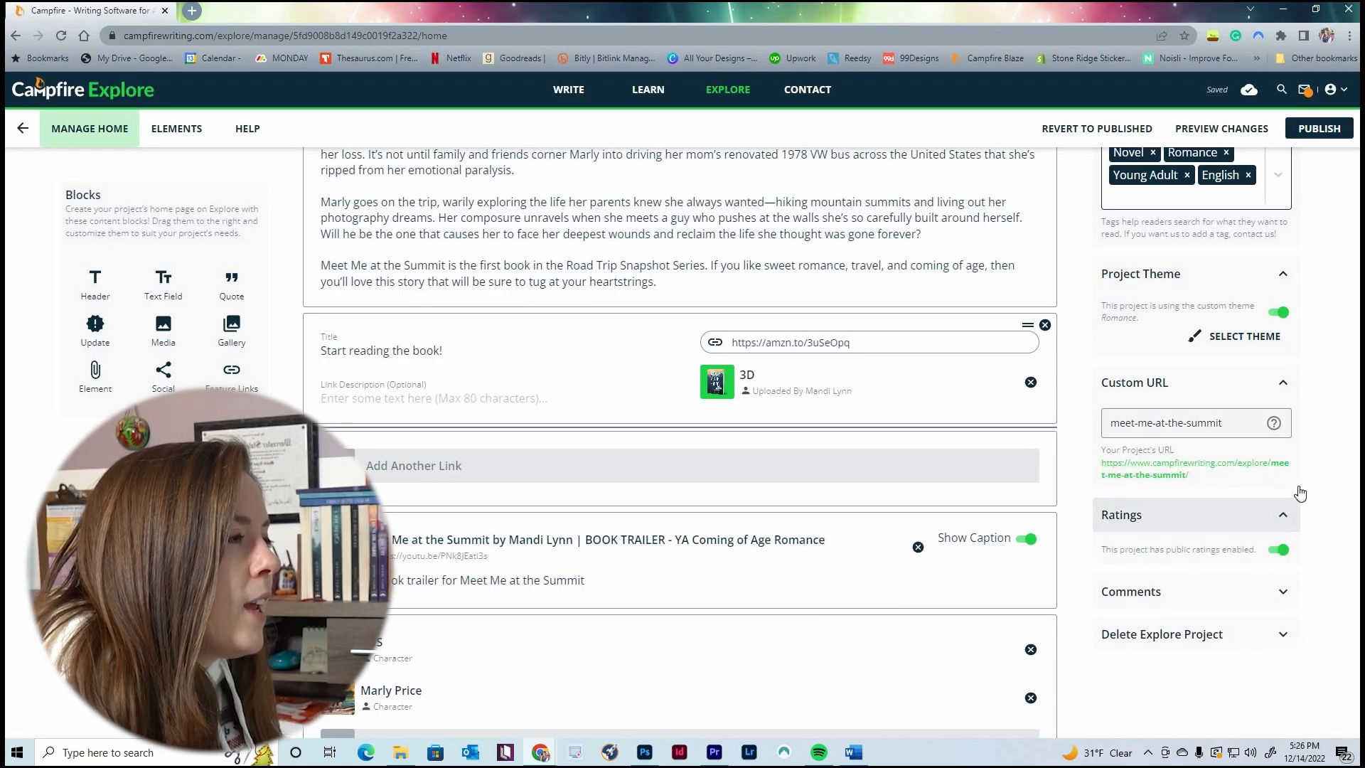
pyautogui.scroll(-2, 1300, 492)
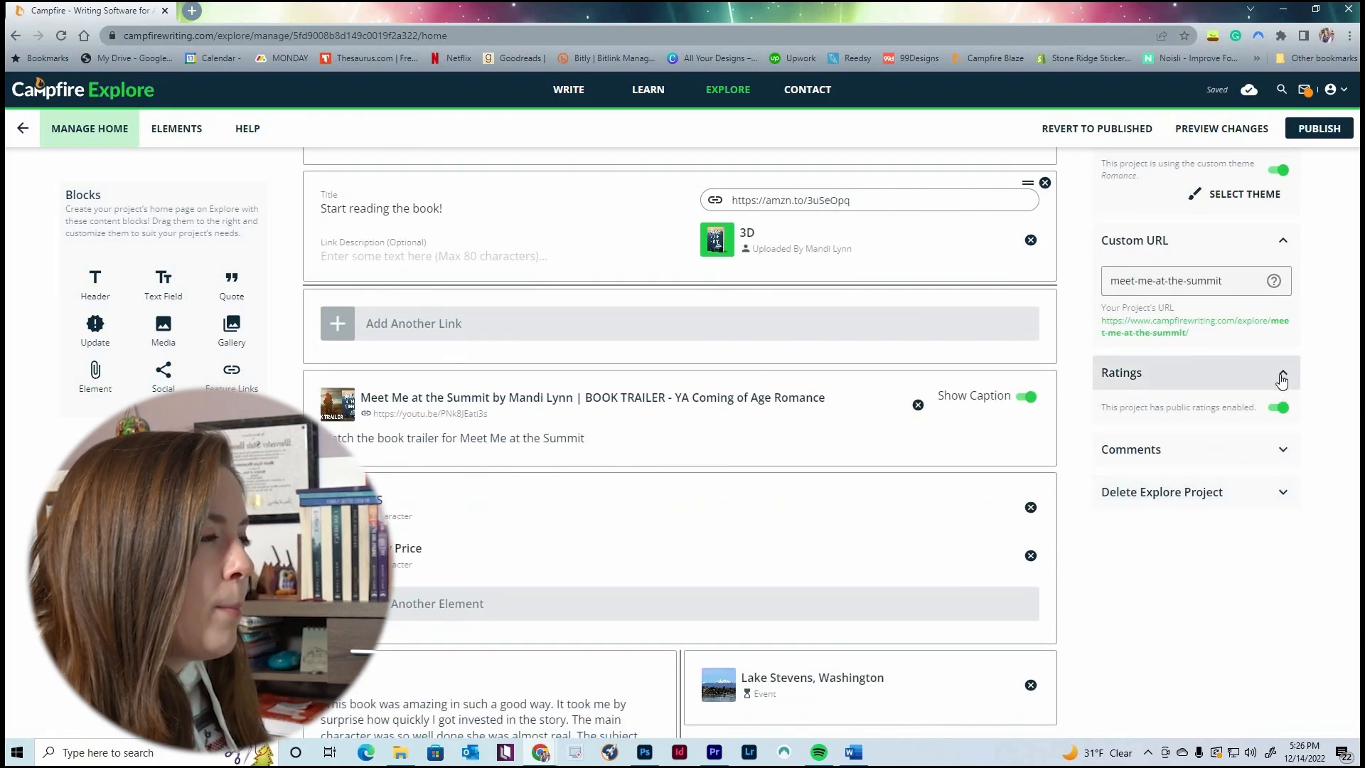
pyautogui.click(1264, 451)
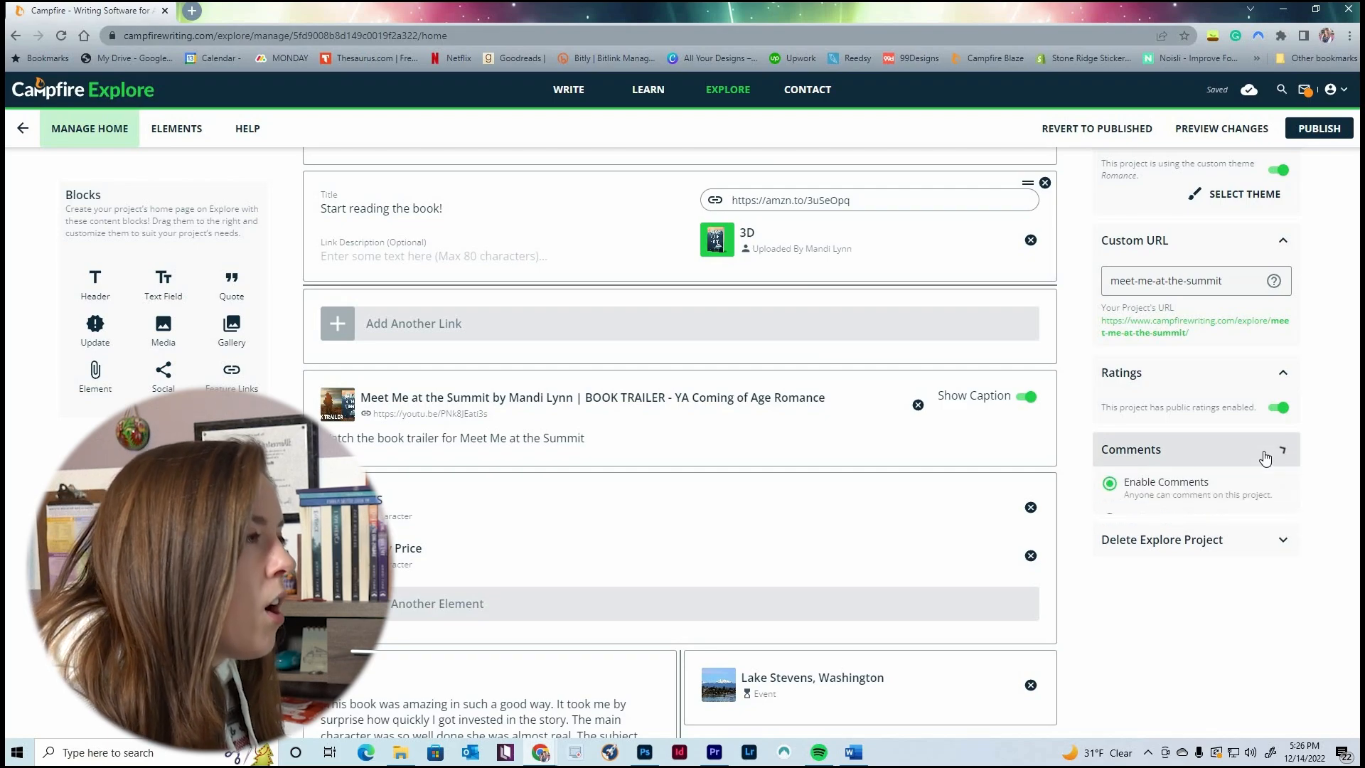